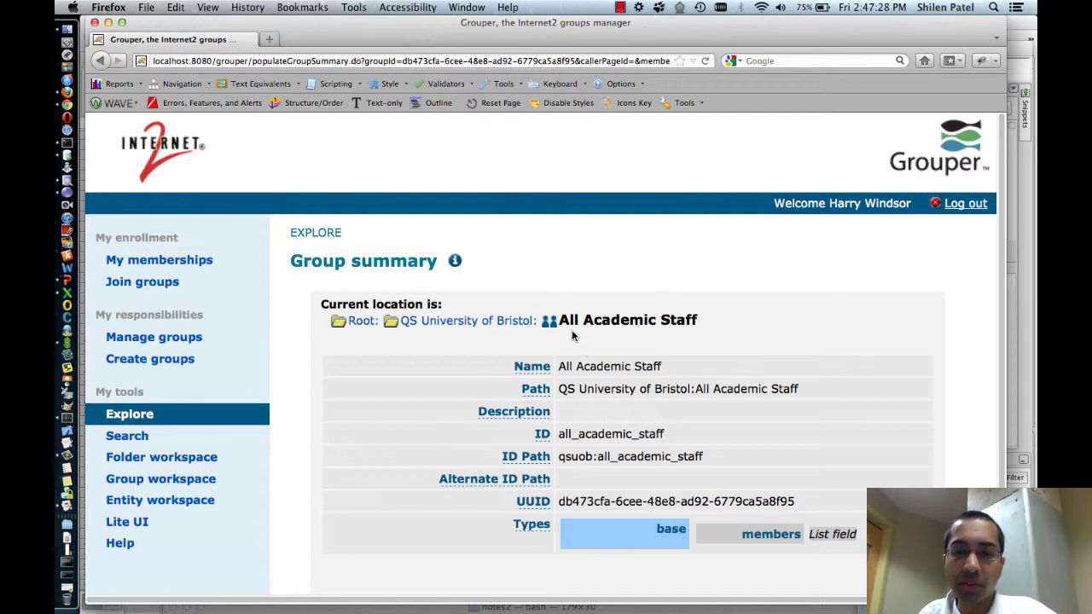
Open the member management page of the All Academic Staff group and review its direct members
scroll(670, 329, down, 3)
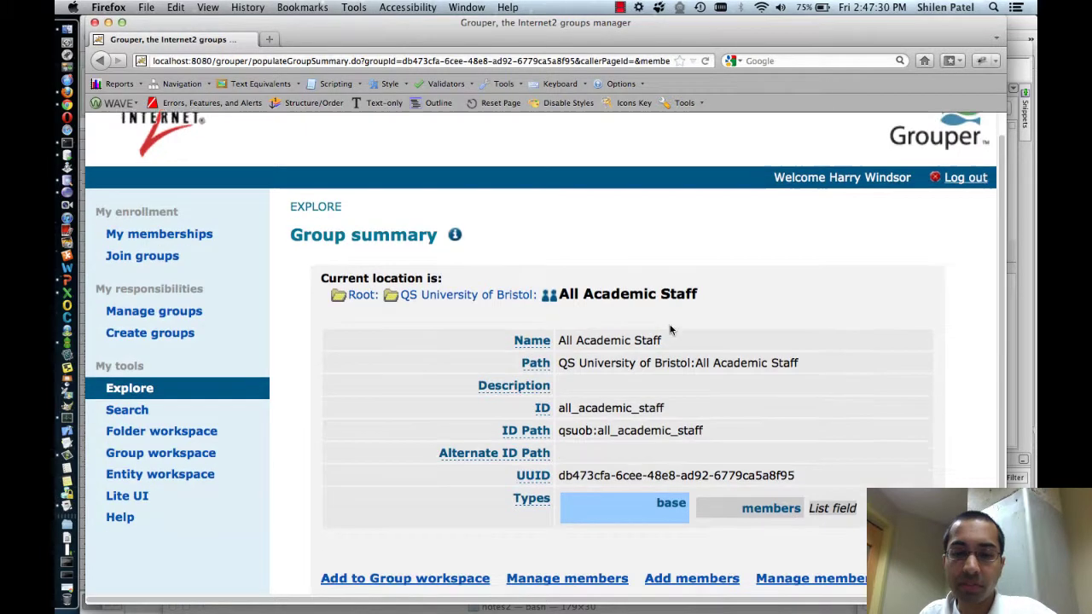
click(556, 505)
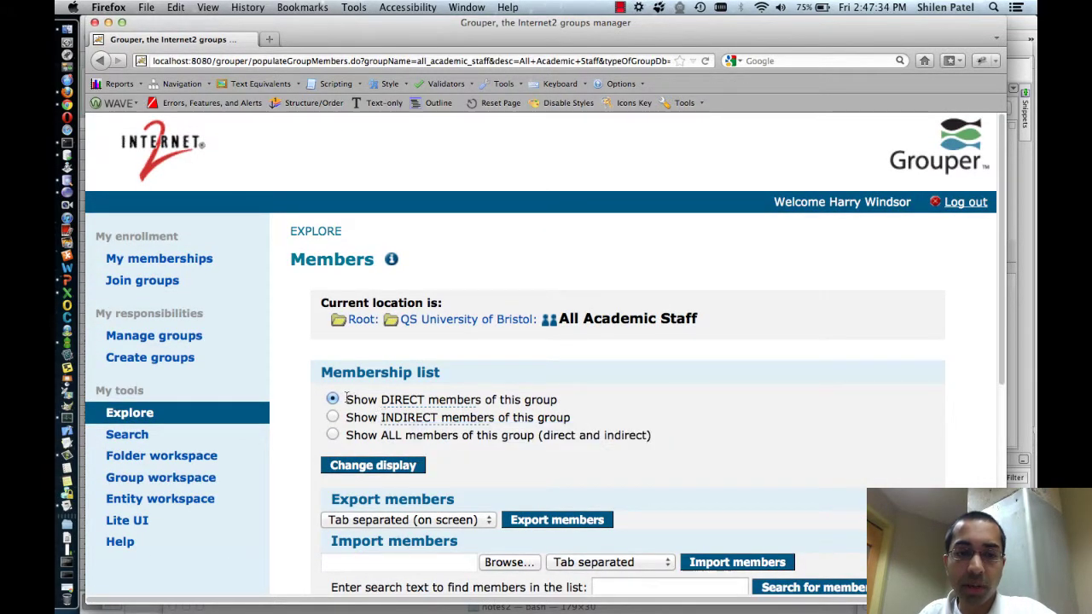
scroll(525, 401, down, 4)
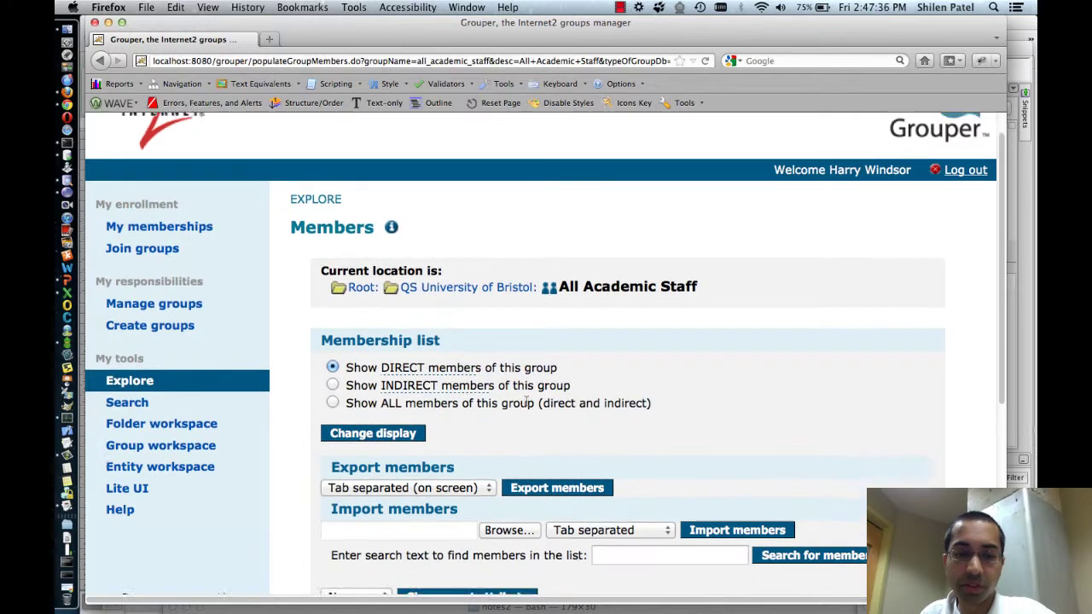
scroll(526, 406, down, 3)
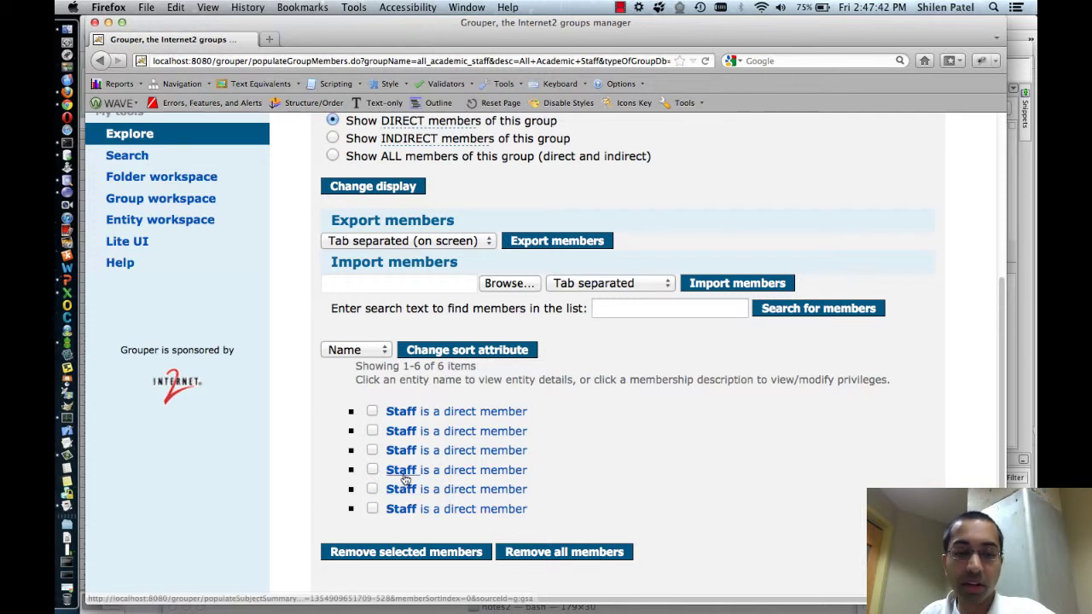
Check the path in the entity details of the first Staff group listed, and return to the member list
click(396, 415)
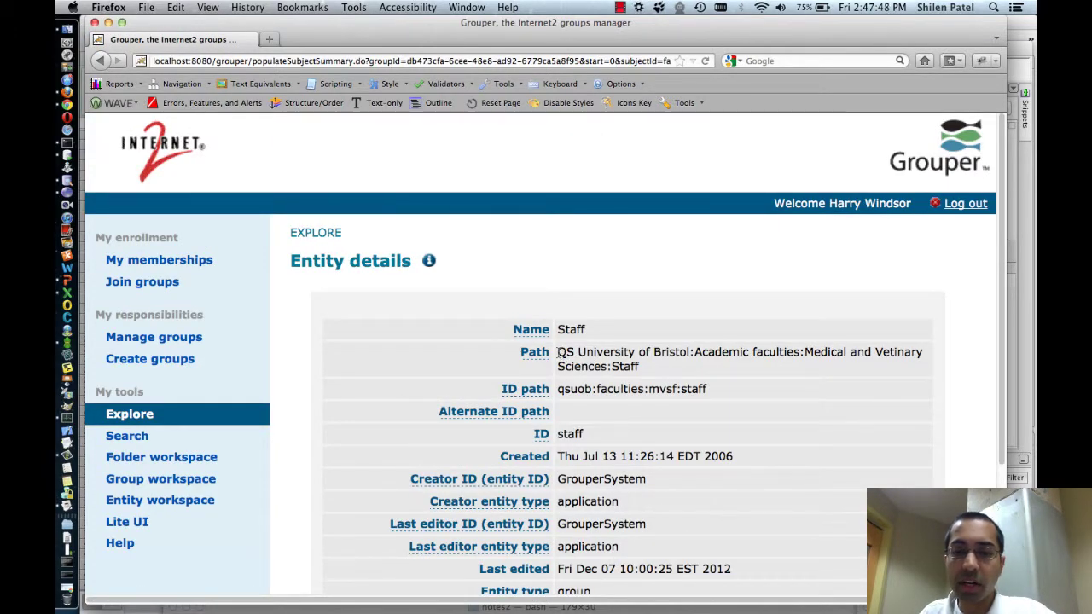
drag(560, 352, 640, 367)
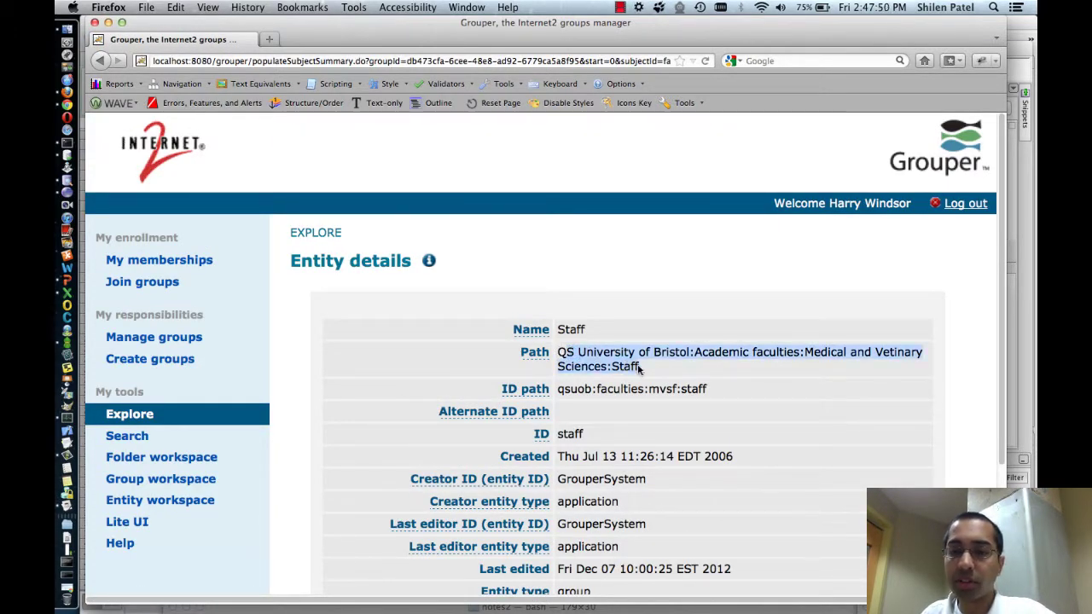
click(640, 367)
key(super+bracketleft)
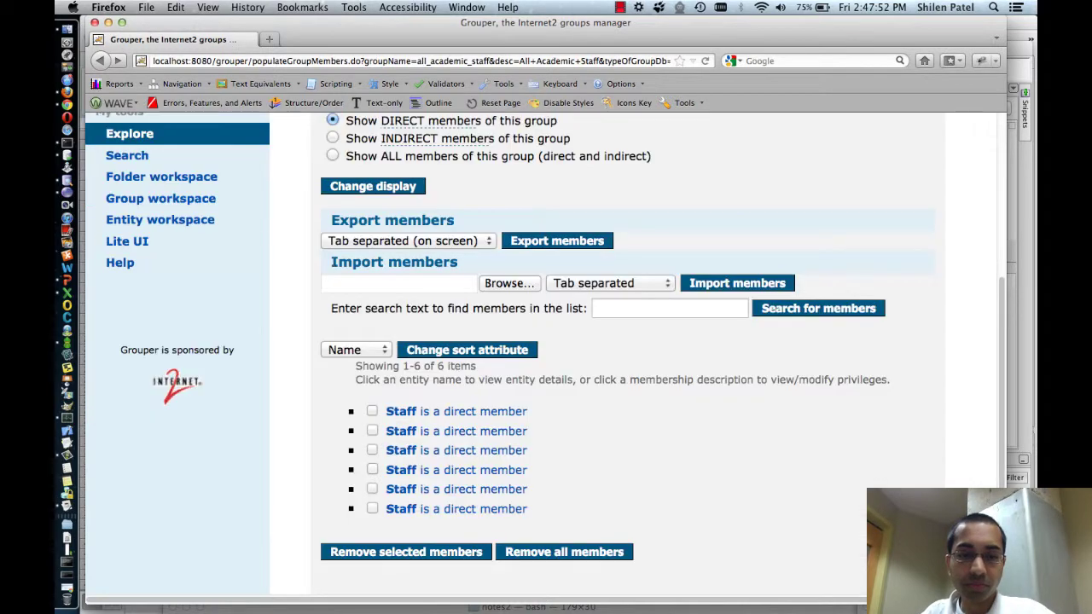
Change the membership list display to the INDIRECT members of All Academic Staff and review the list
scroll(555, 346, up, 3)
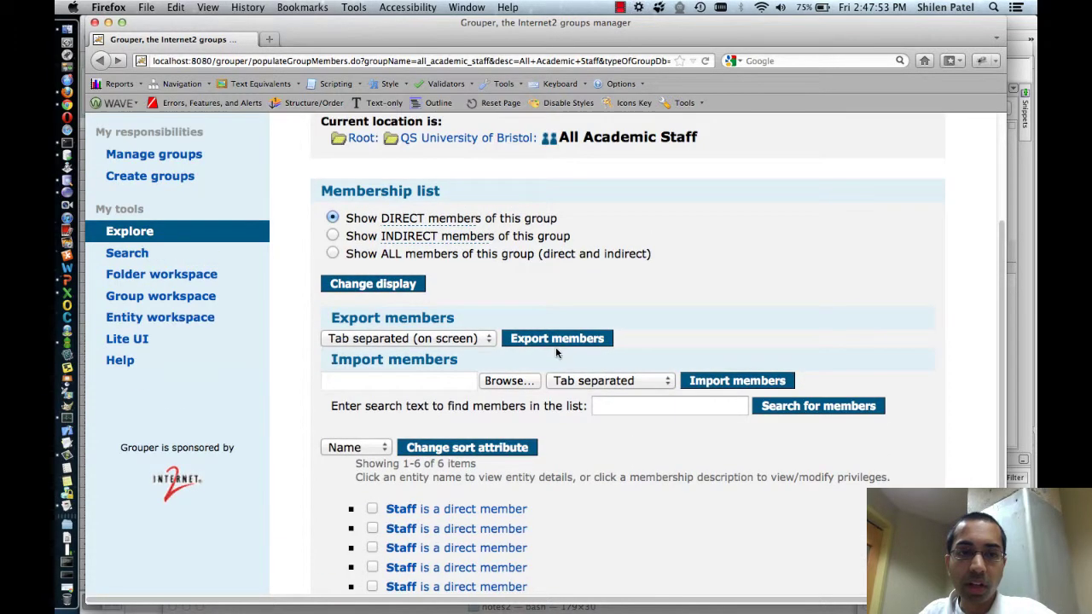
click(332, 236)
click(365, 284)
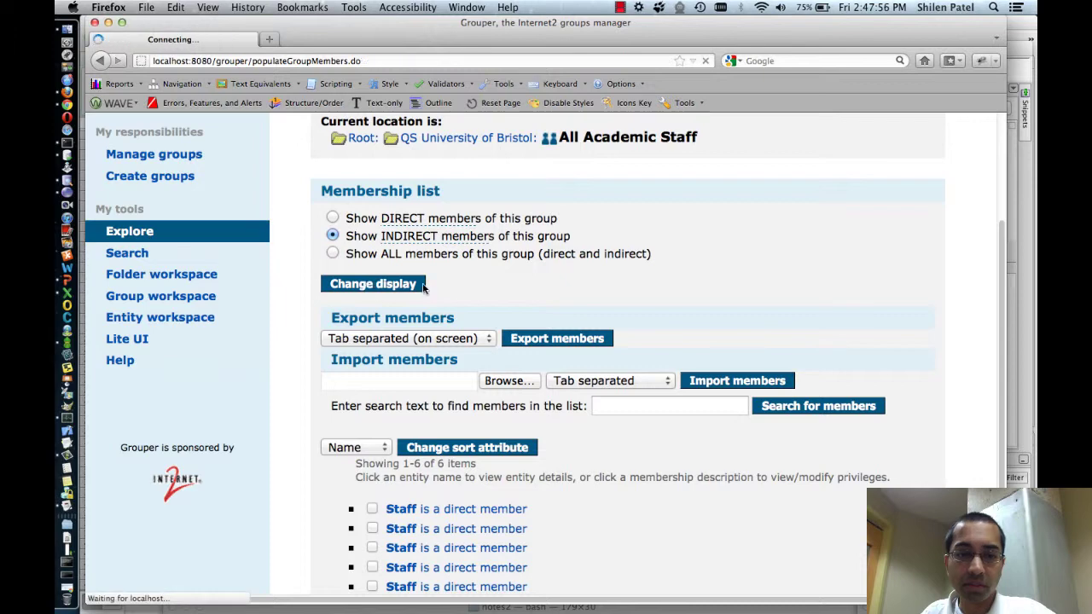
scroll(524, 314, down, 5)
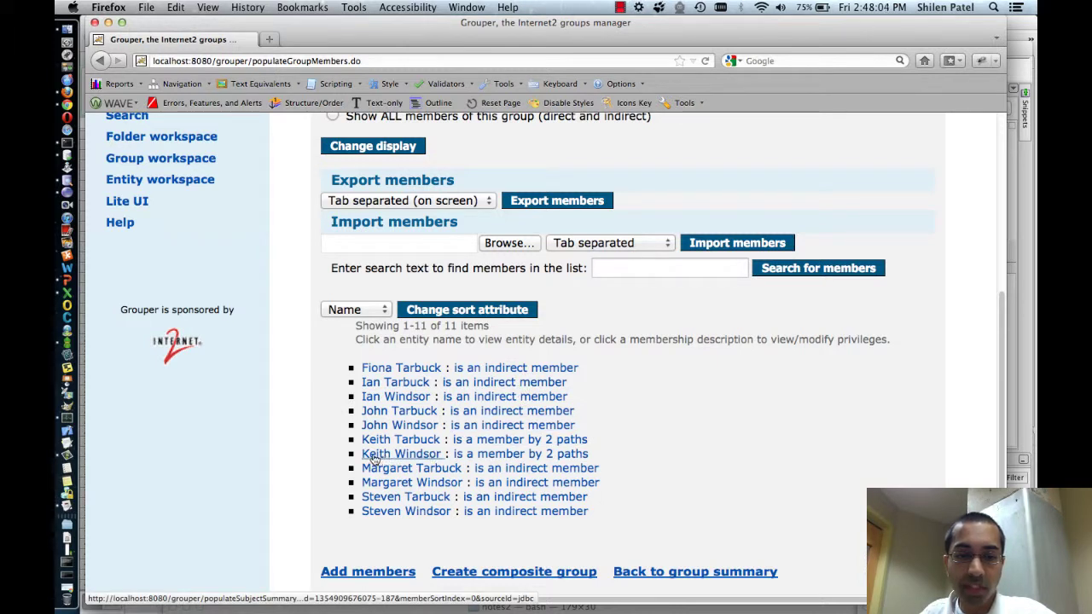
Examine the membership chains of the second person who is a member by 2 paths, and return to the membership list
click(506, 458)
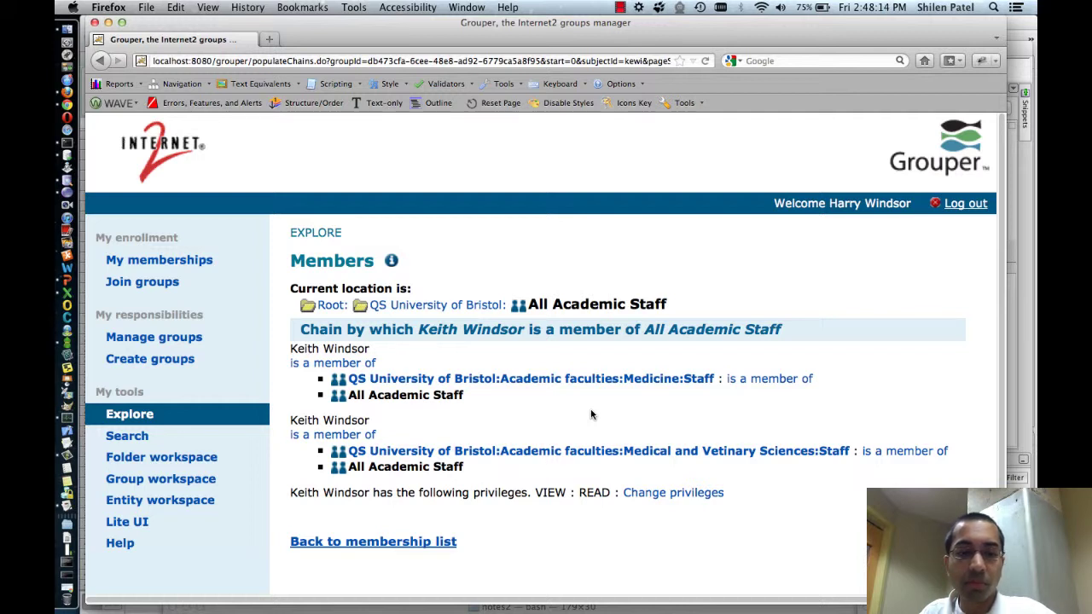
scroll(590, 414, down, 2)
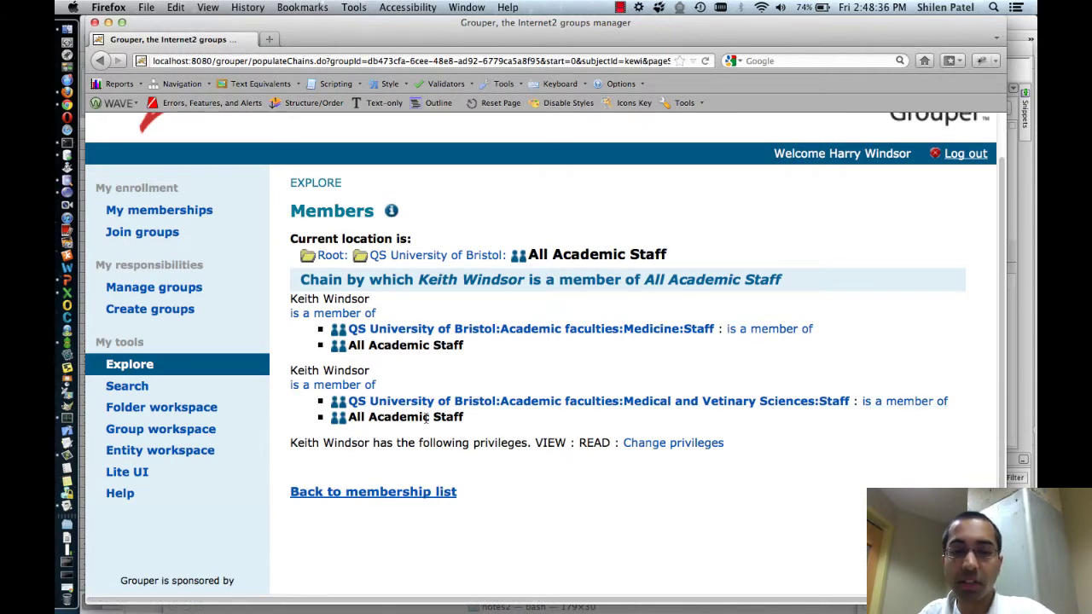
click(391, 493)
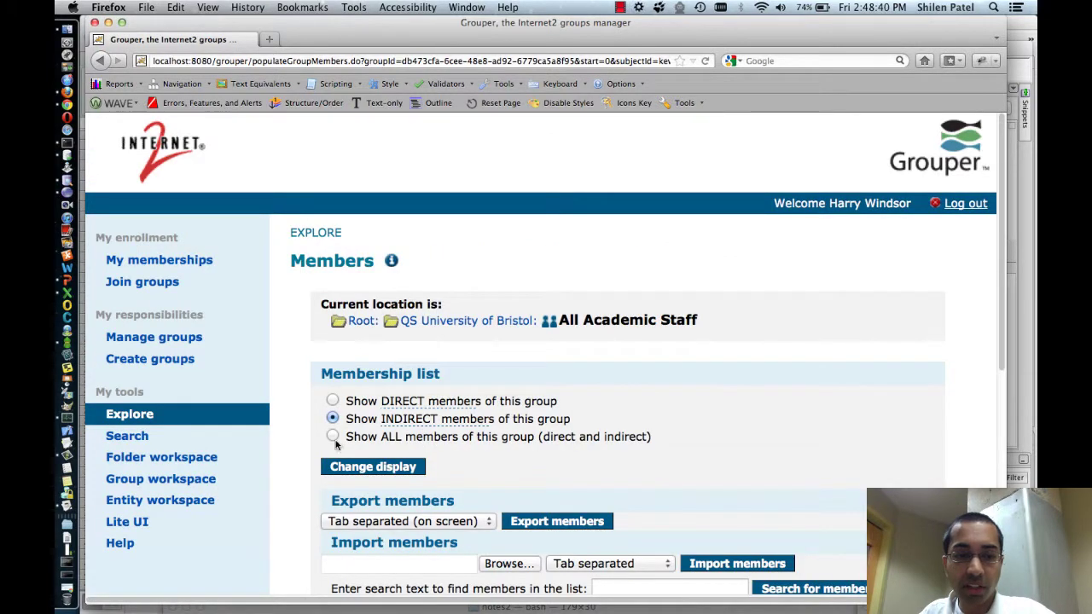
Change the membership list display to ALL members of All Academic Staff, direct and indirect, and look through the list
click(333, 436)
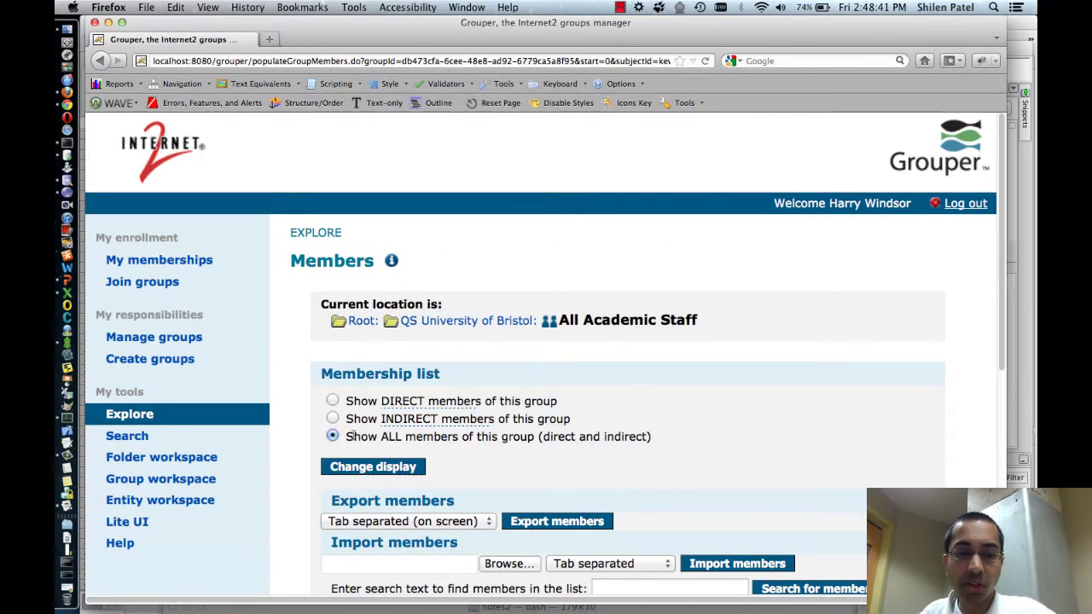
click(377, 471)
scroll(478, 410, down, 8)
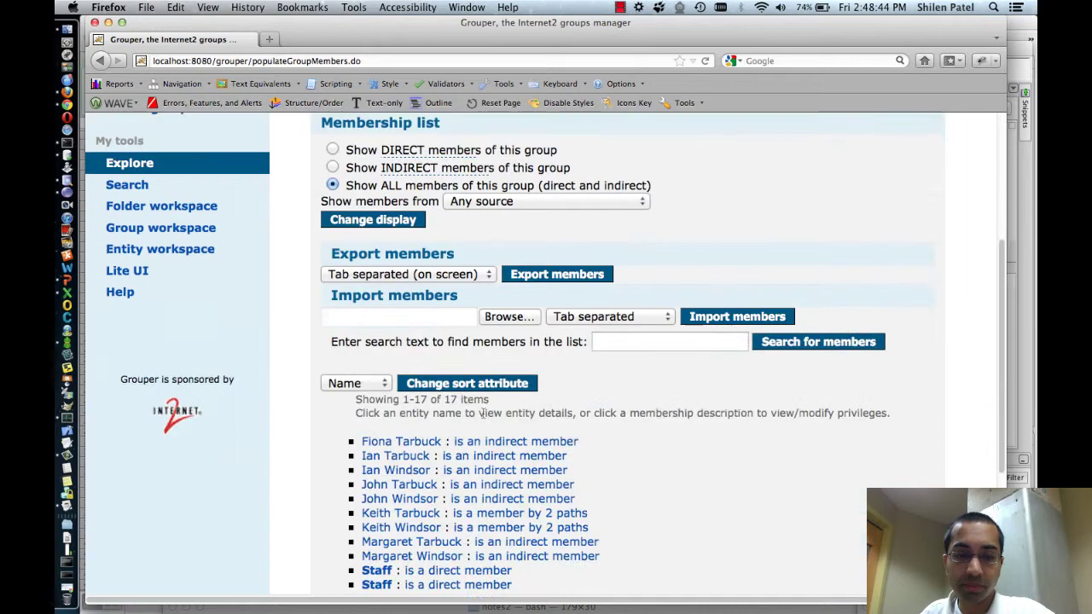
scroll(483, 416, down, 3)
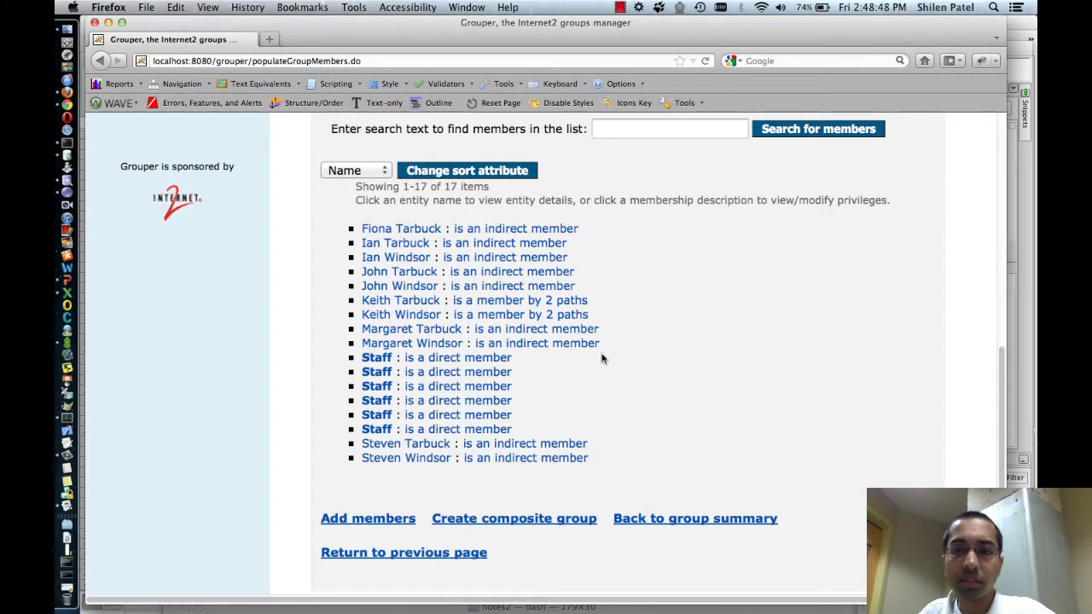
scroll(601, 359, up, 2)
scroll(601, 358, up, 6)
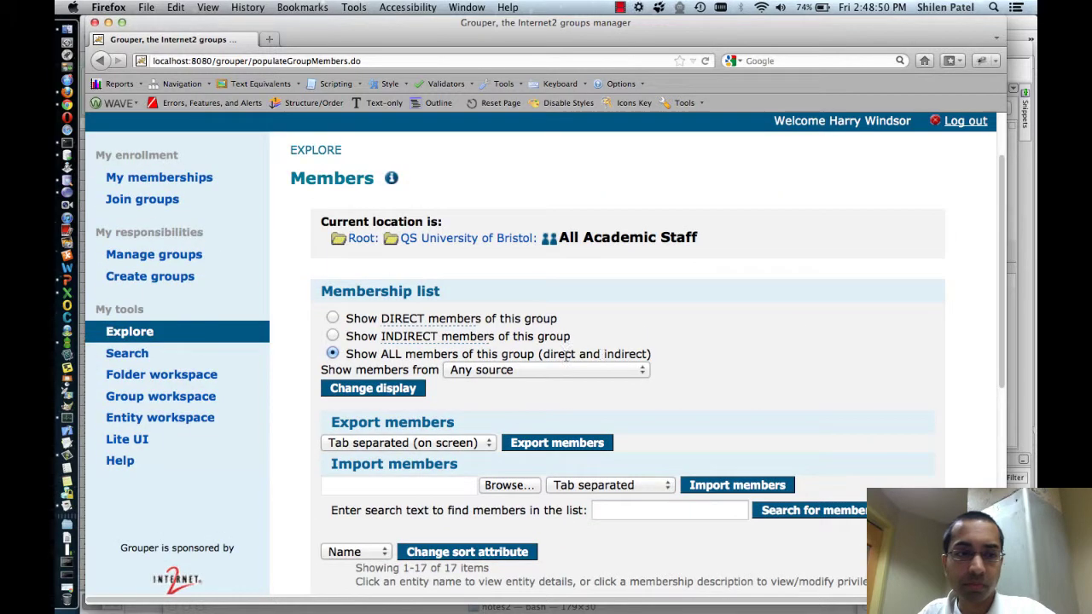
Go back to exploring the QS University of Bristol folder and open the member management page of the All Users group
click(129, 332)
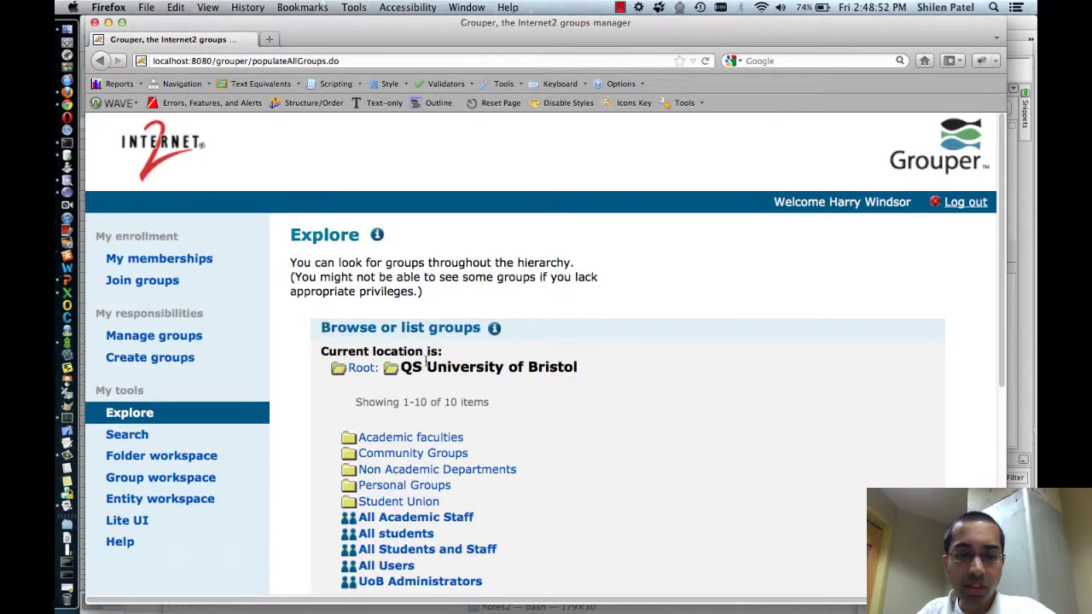
scroll(426, 365, down, 2)
scroll(427, 365, down, 1)
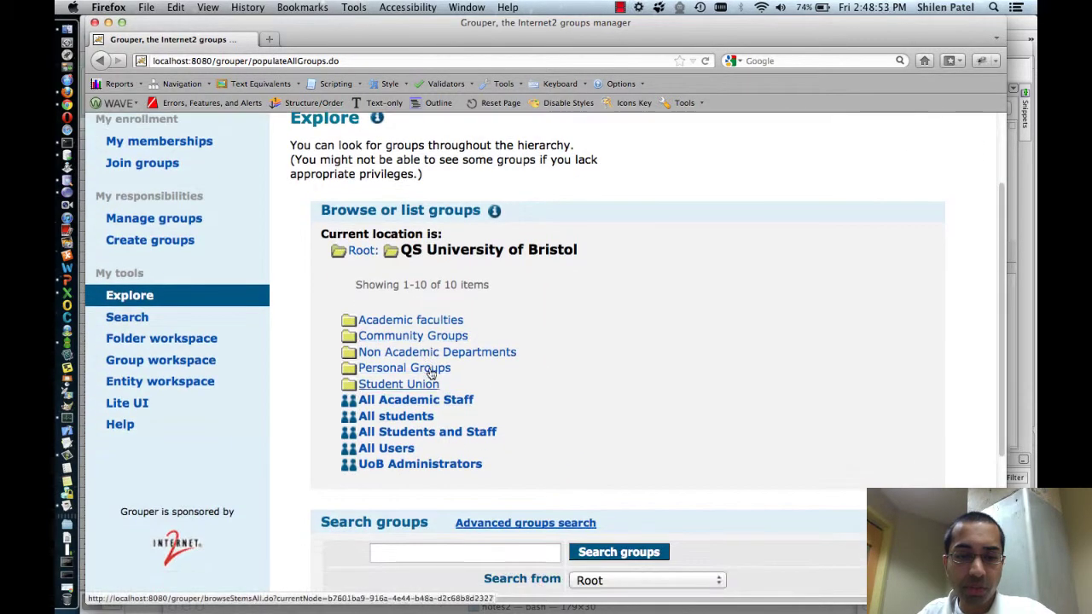
click(398, 453)
scroll(580, 360, down, 4)
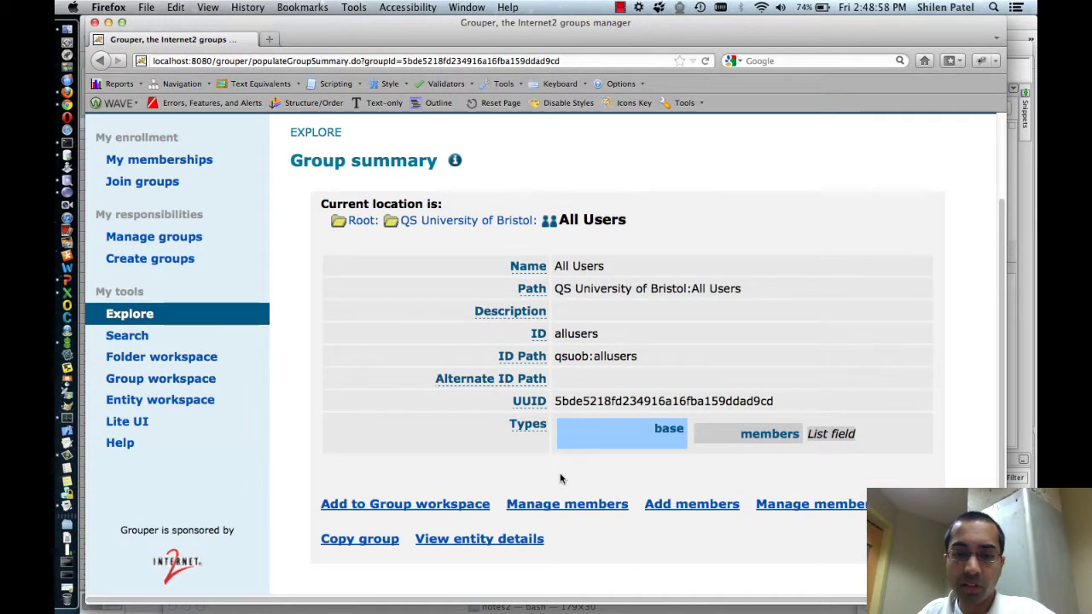
click(553, 506)
scroll(523, 378, down, 4)
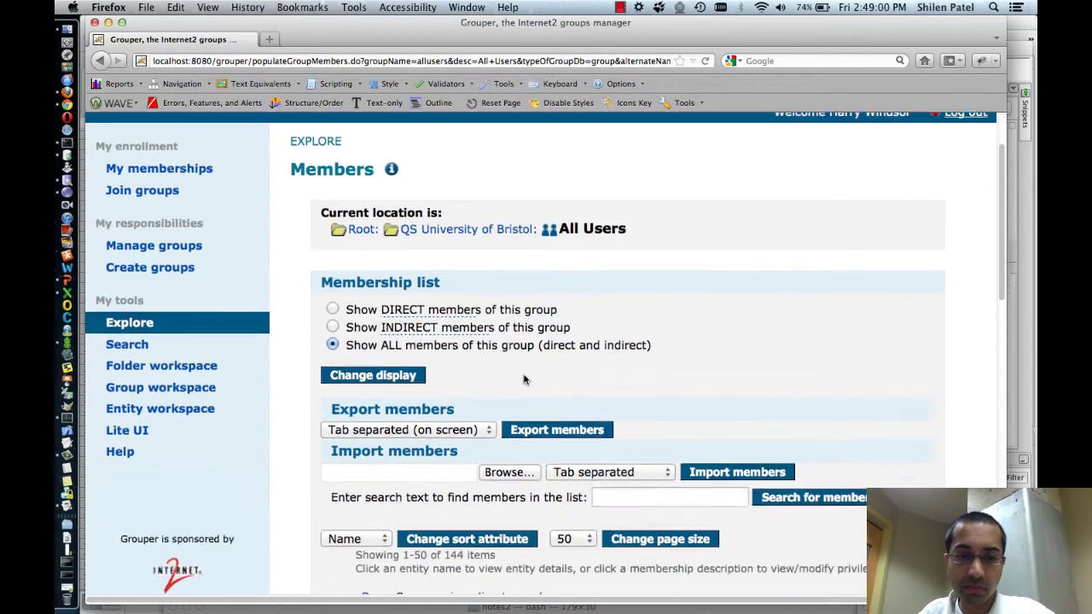
Change the All Users membership list to show DIRECT members and check how many items it contains
click(333, 301)
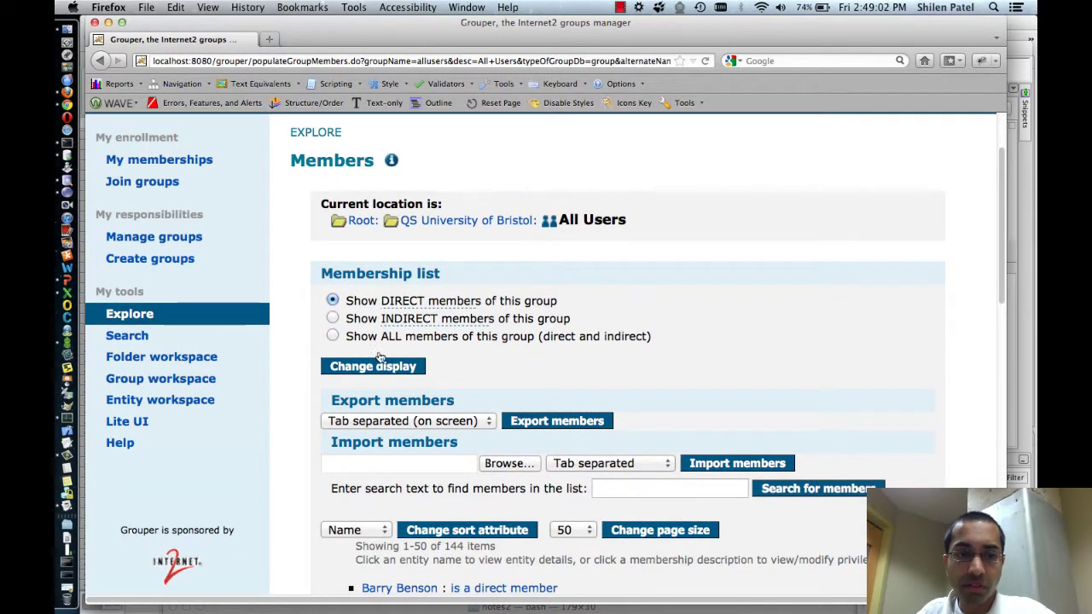
click(398, 373)
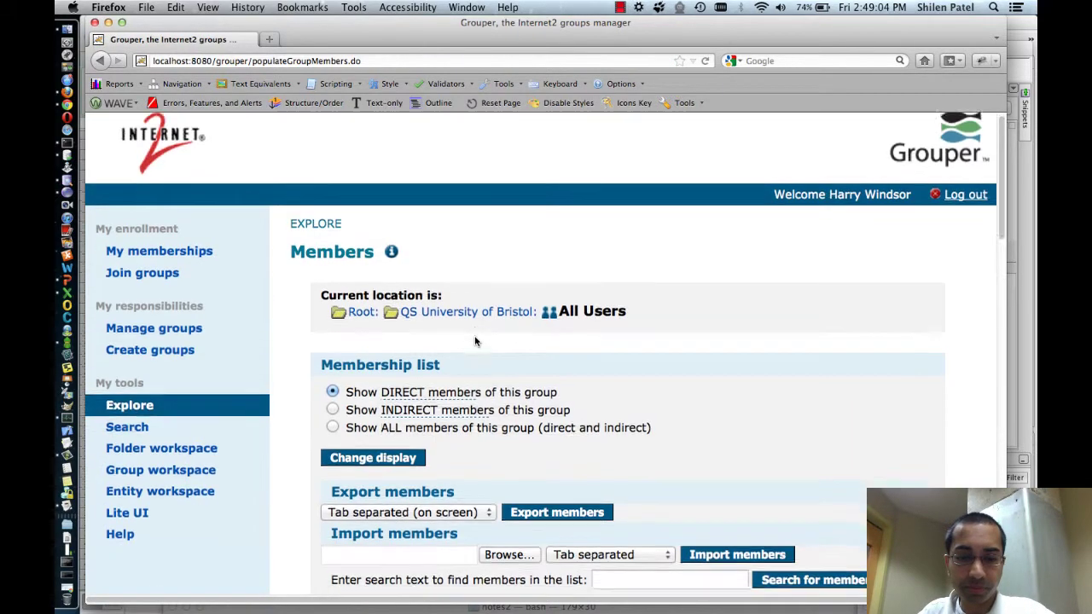
scroll(474, 336, down, 9)
scroll(474, 336, down, 2)
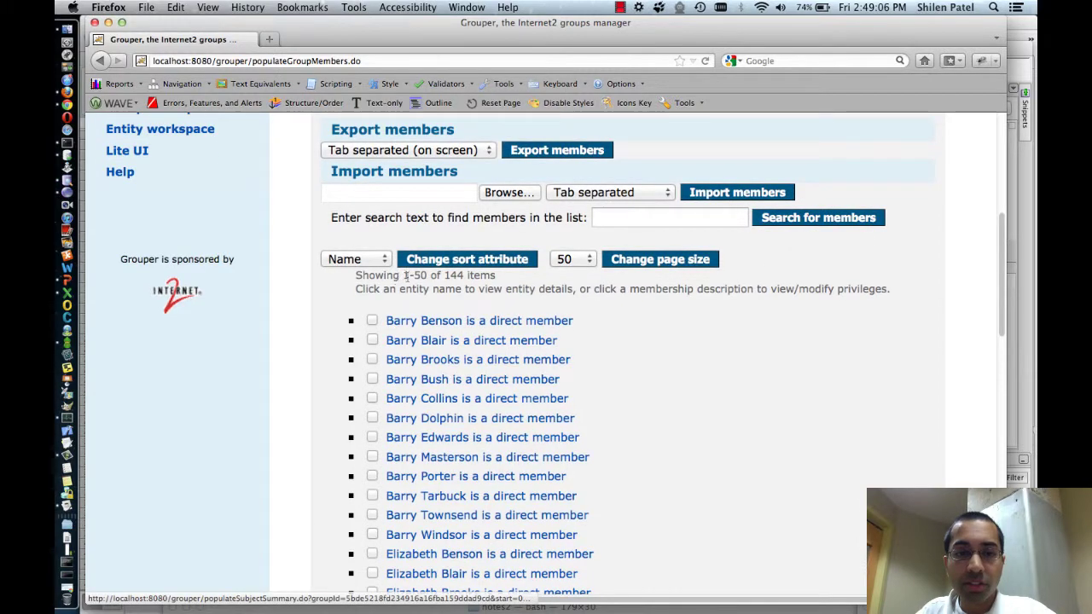
drag(444, 275, 500, 280)
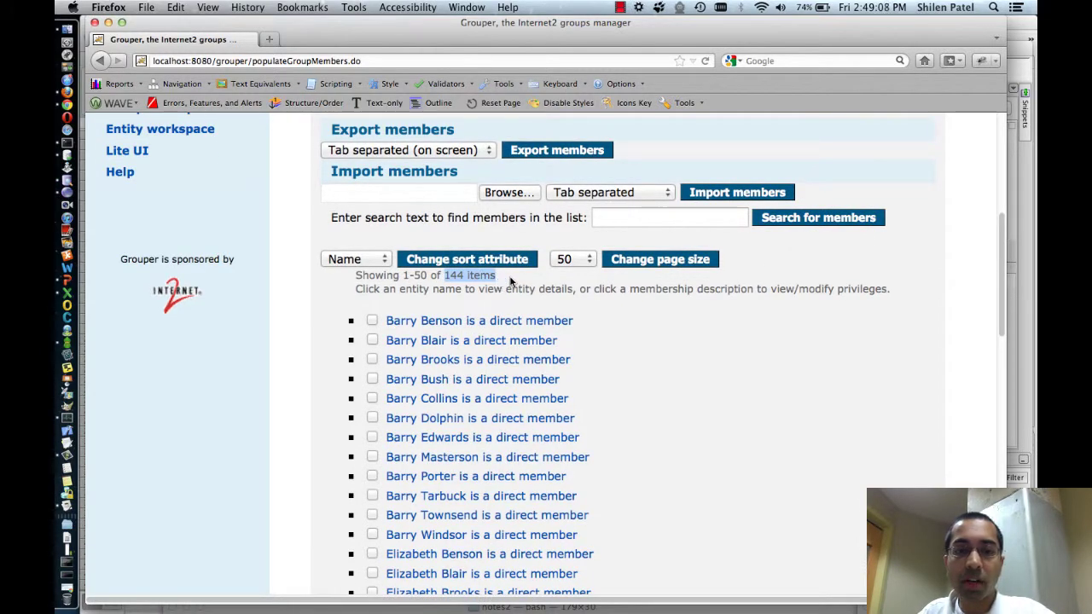
click(510, 281)
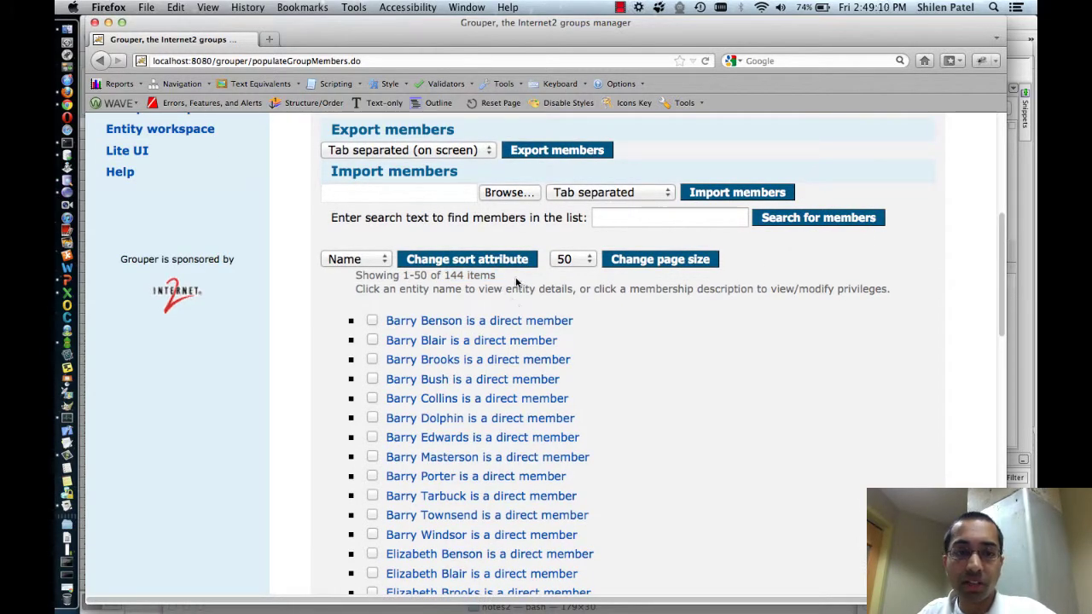
scroll(524, 283, up, 1)
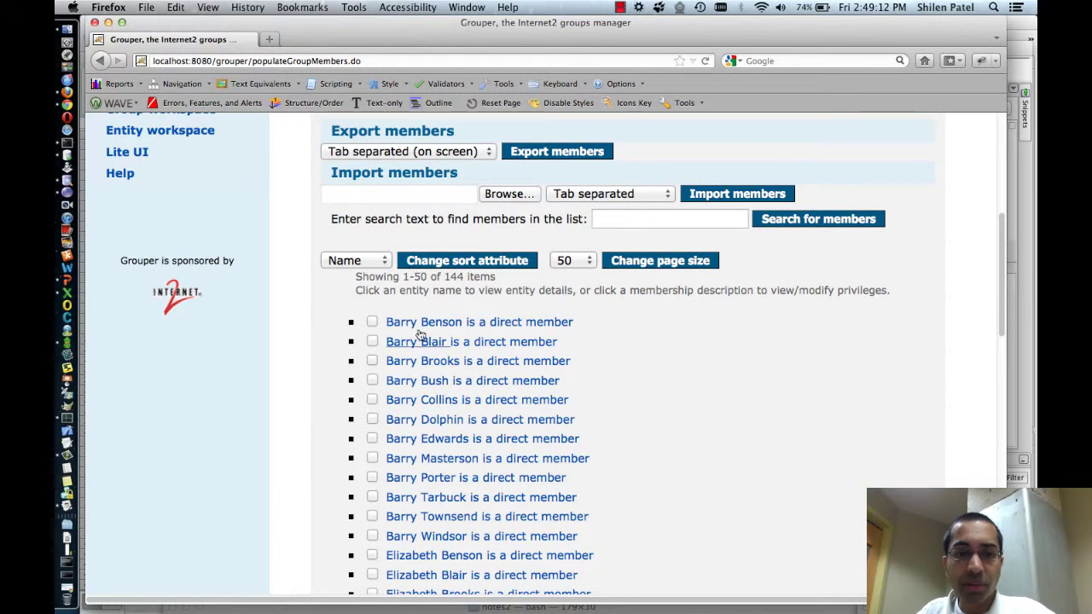
Change the sort attribute of the All Users member list to Login Id and look through the first page of results
click(364, 265)
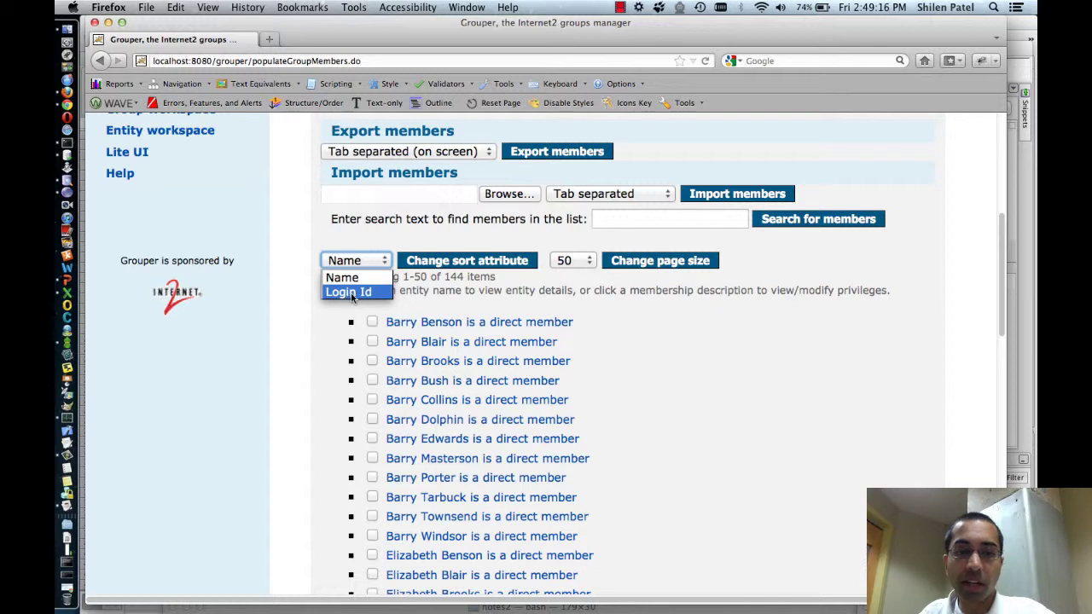
click(350, 292)
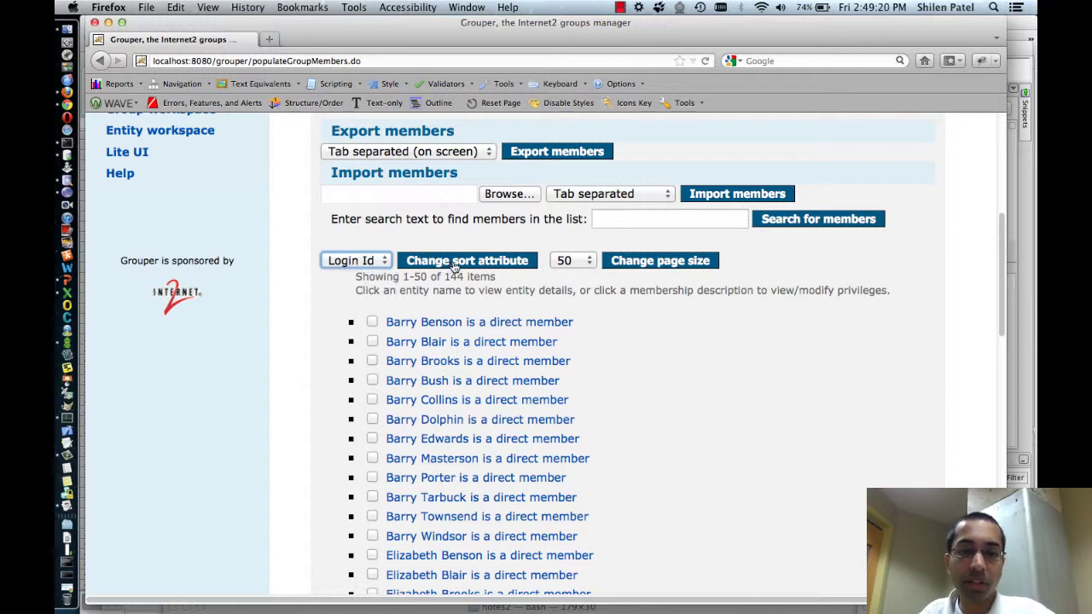
click(491, 261)
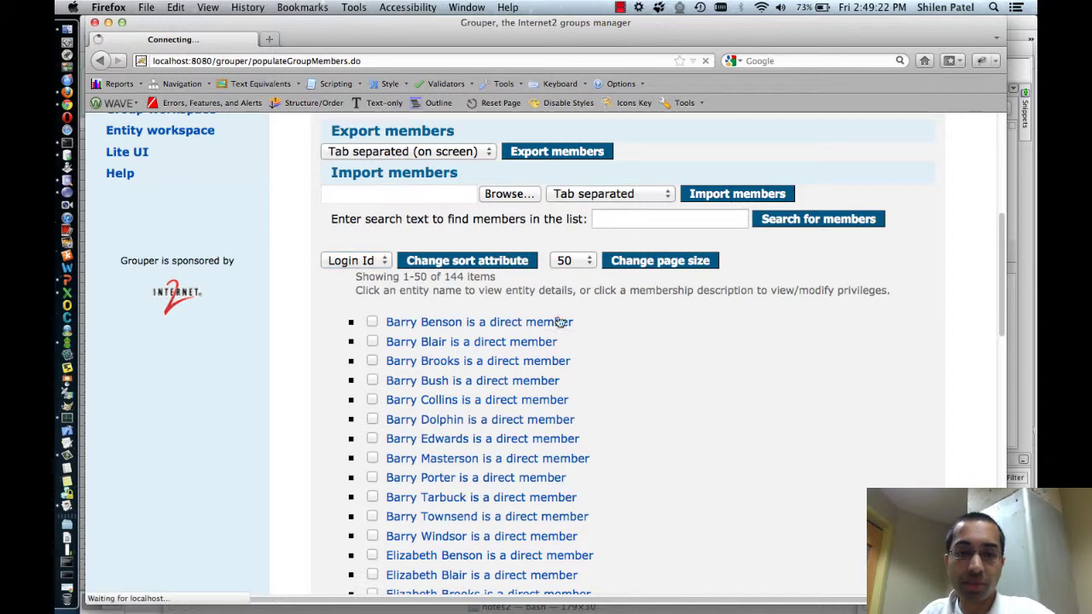
scroll(556, 322, down, 5)
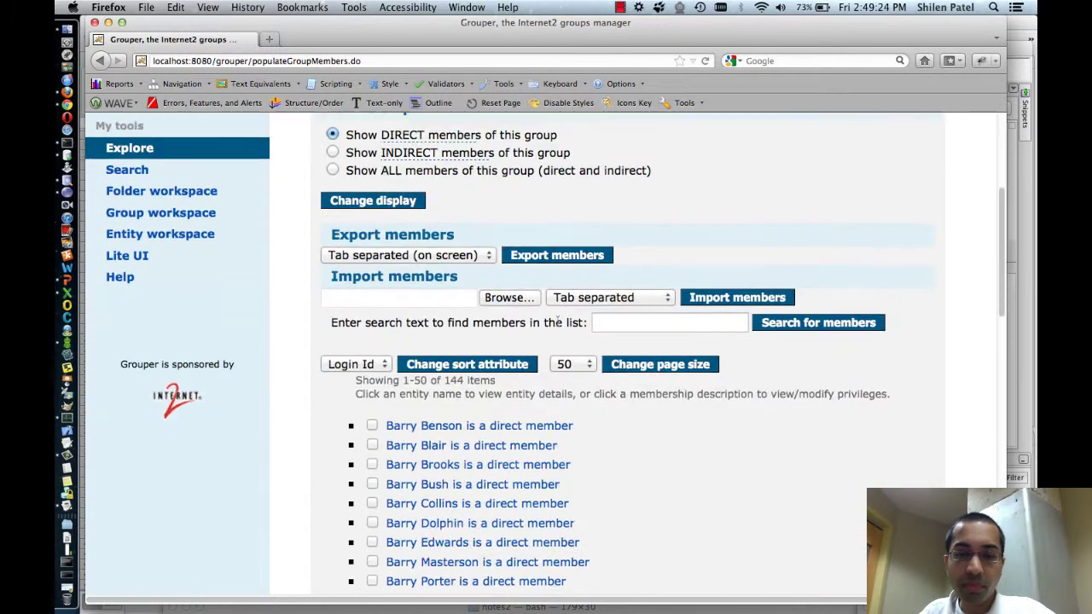
scroll(556, 321, down, 10)
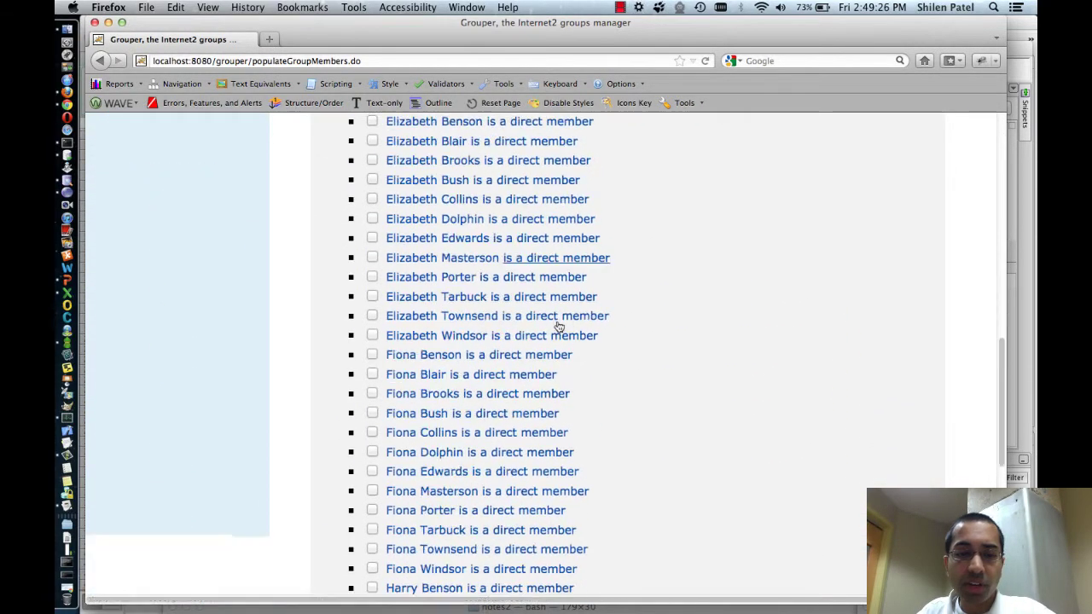
scroll(558, 326, down, 8)
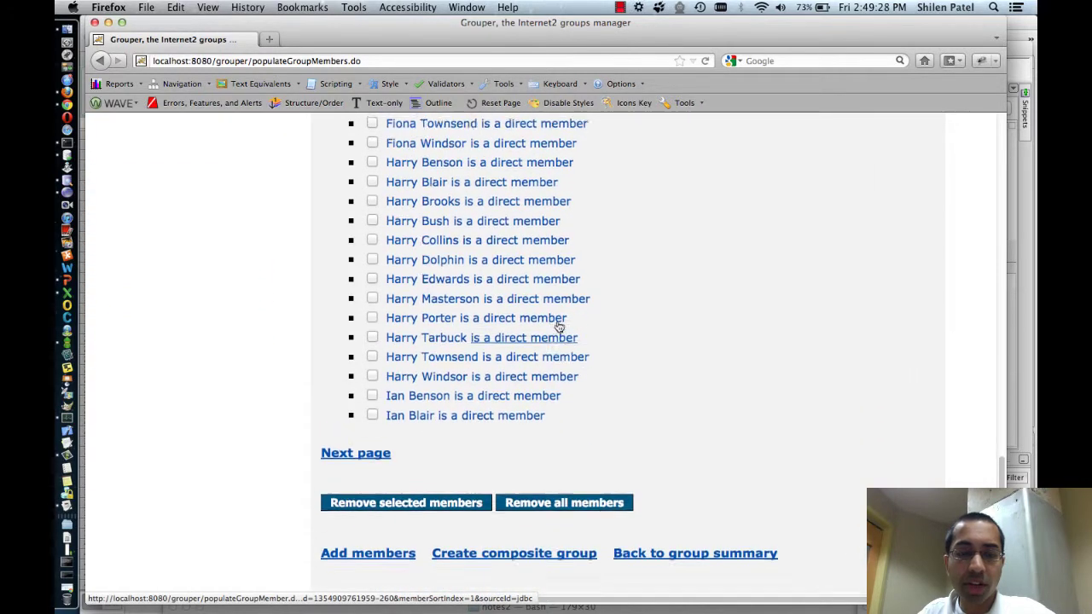
scroll(558, 326, up, 18)
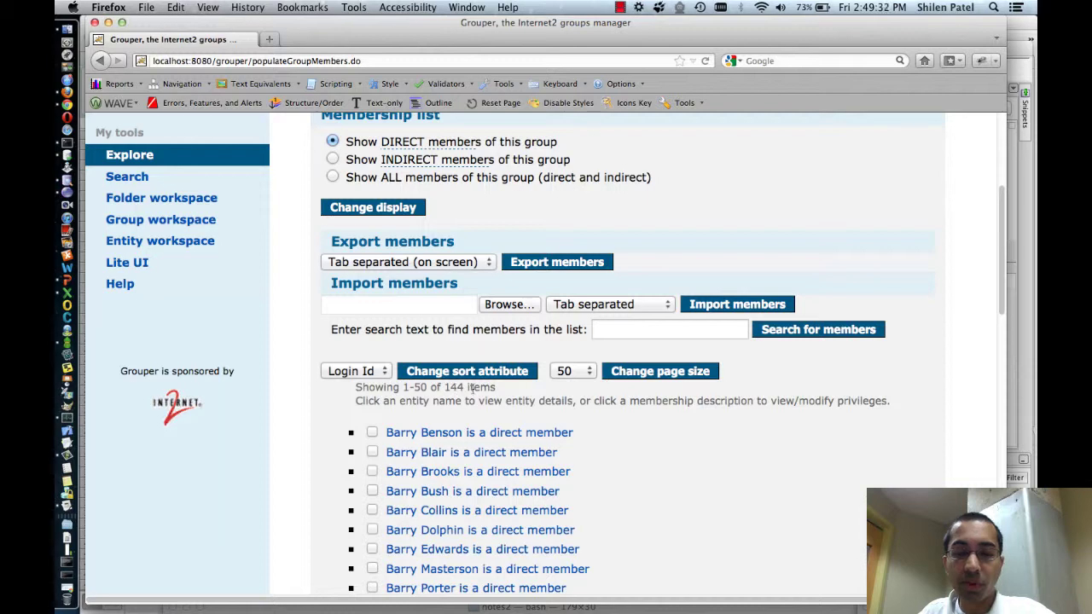
scroll(477, 392, down, 12)
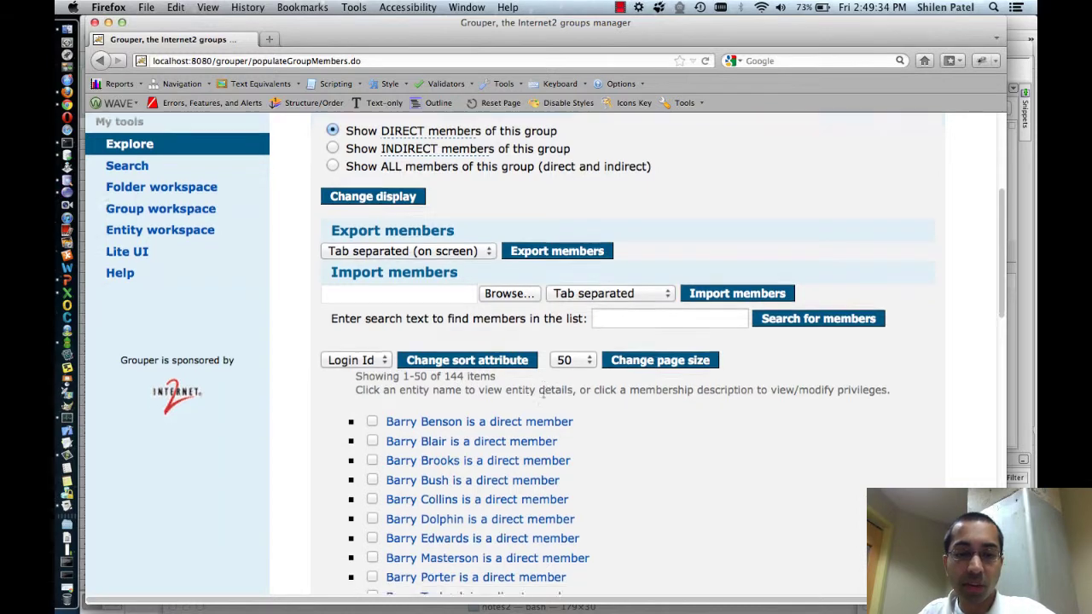
Look through the All Users direct members sorted by Login Id and check the available page sizes
scroll(542, 395, down, 7)
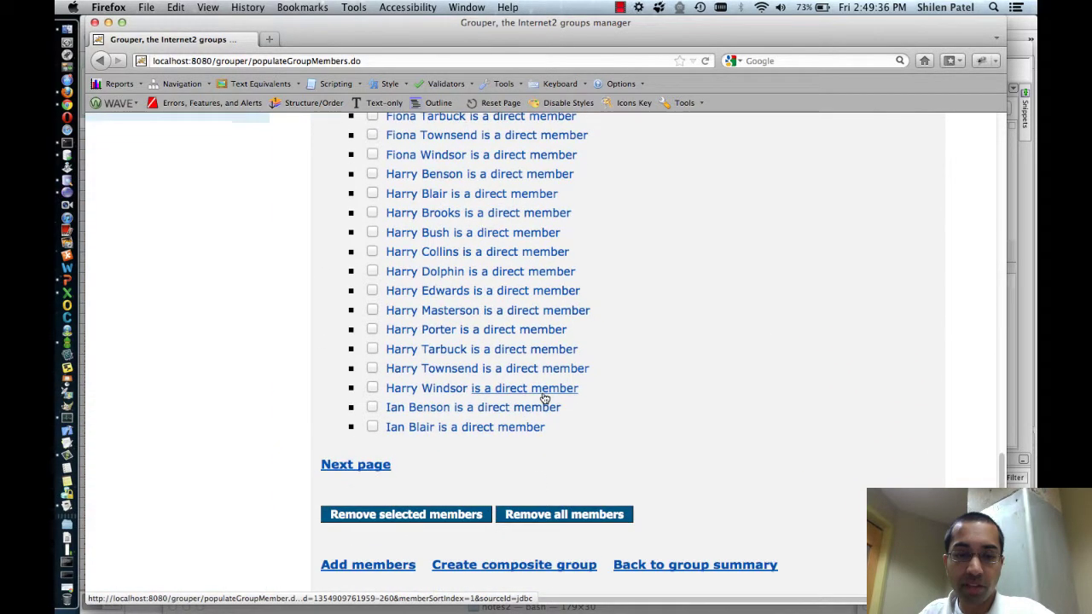
scroll(542, 395, up, 18)
scroll(543, 392, up, 1)
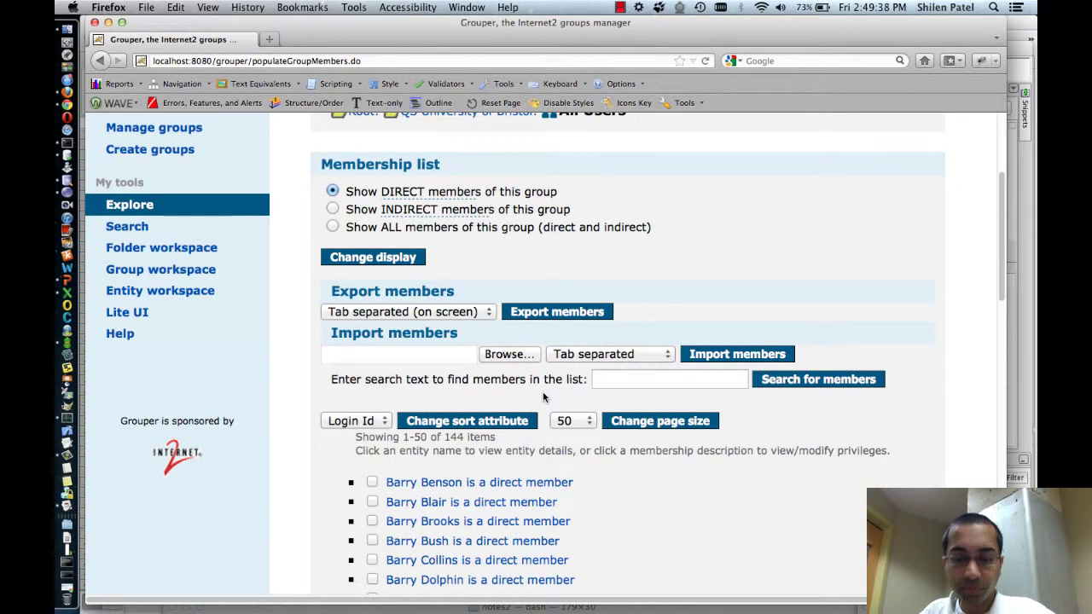
click(573, 413)
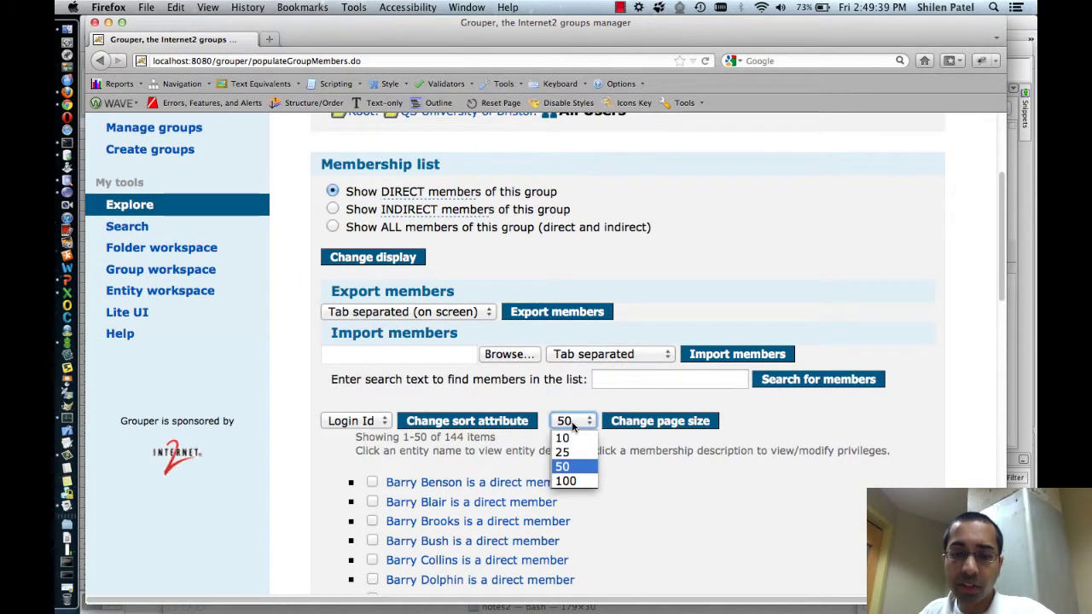
click(642, 450)
Search the All Users direct member list for a person's first name and look through the matching members
click(656, 379)
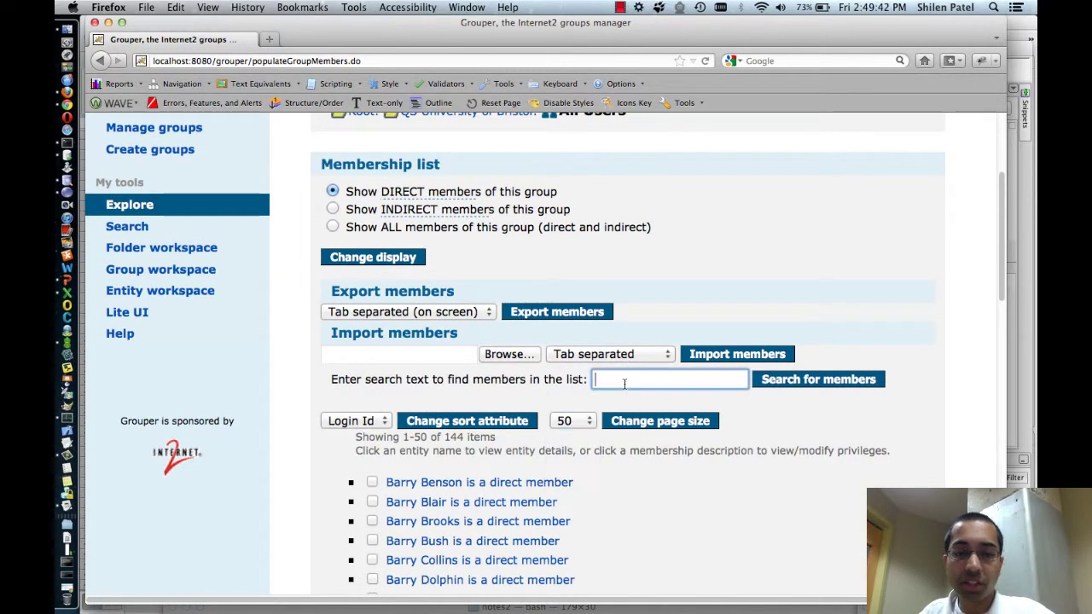
text(john)
click(725, 395)
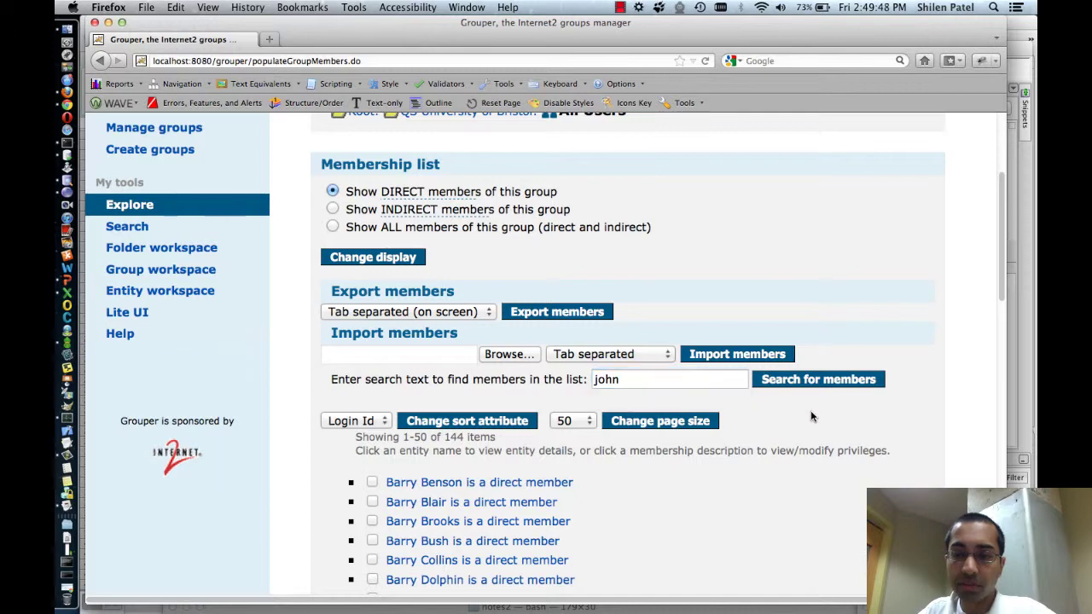
click(798, 389)
scroll(572, 397, down, 3)
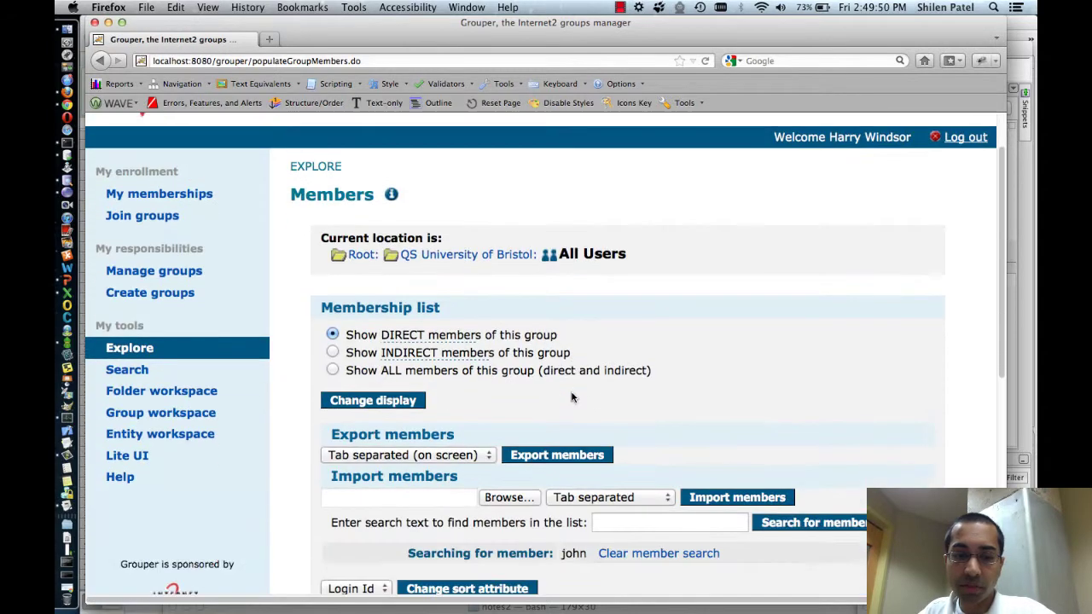
scroll(570, 390, down, 5)
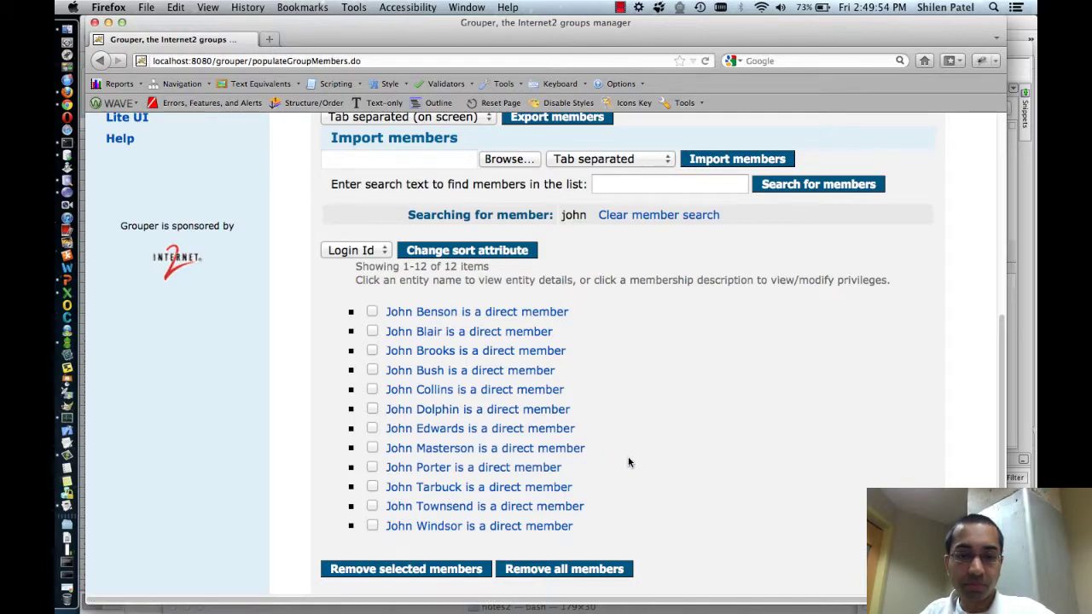
scroll(628, 461, up, 1)
scroll(627, 461, up, 4)
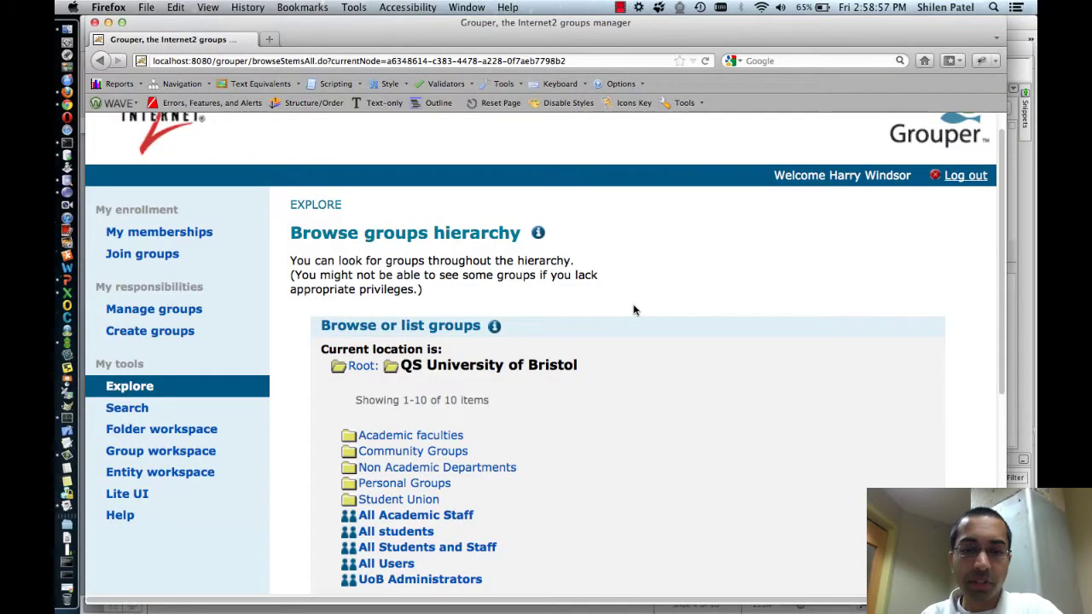
Open the UoB Administrators group in the QS University of Bristol folder and go to its page for adding members
scroll(597, 311, down, 3)
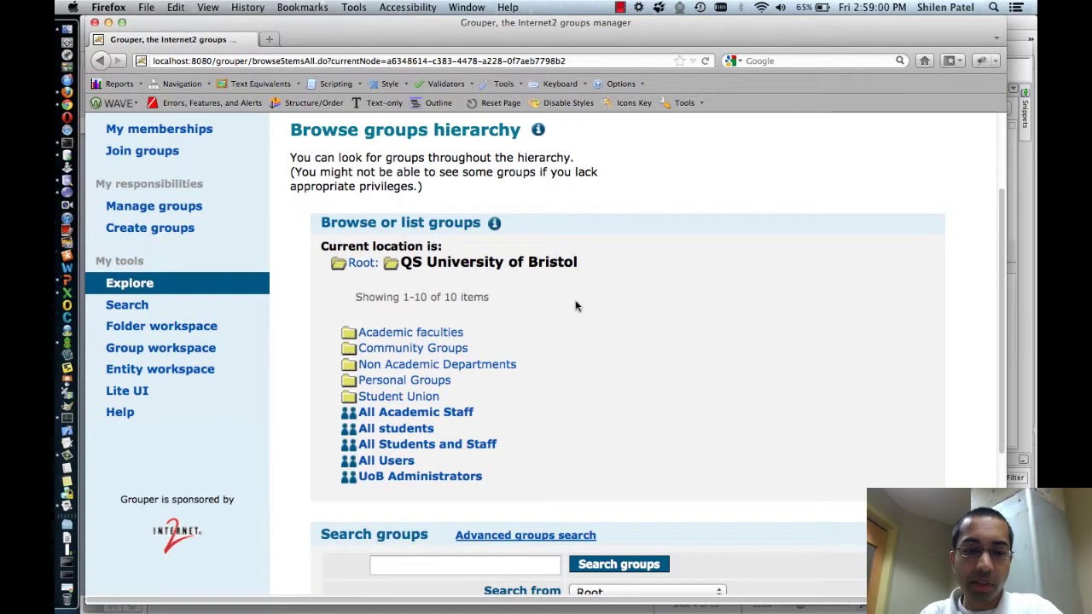
click(442, 477)
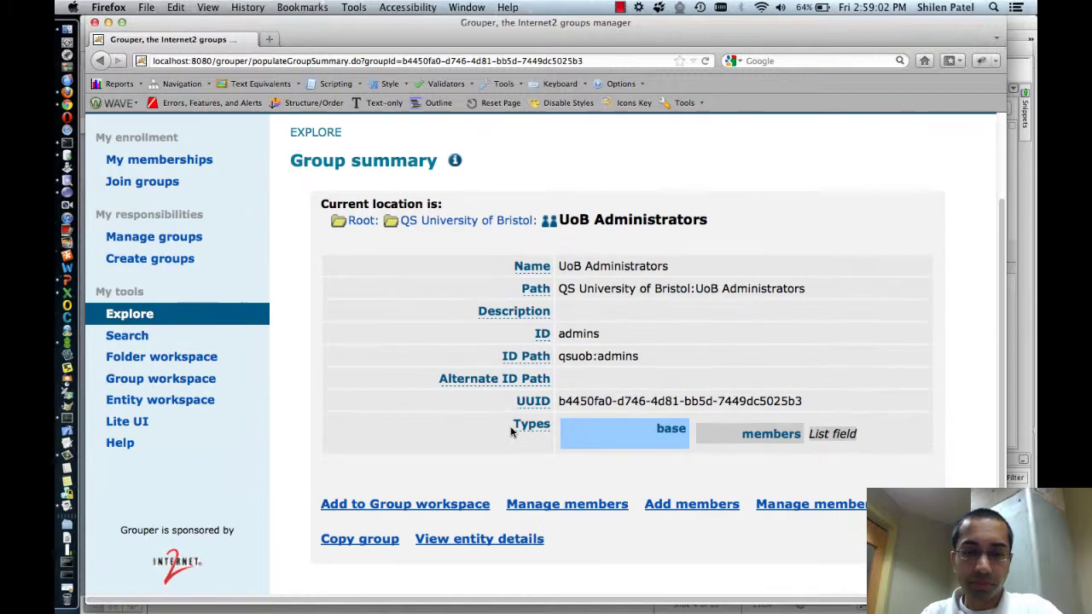
click(689, 504)
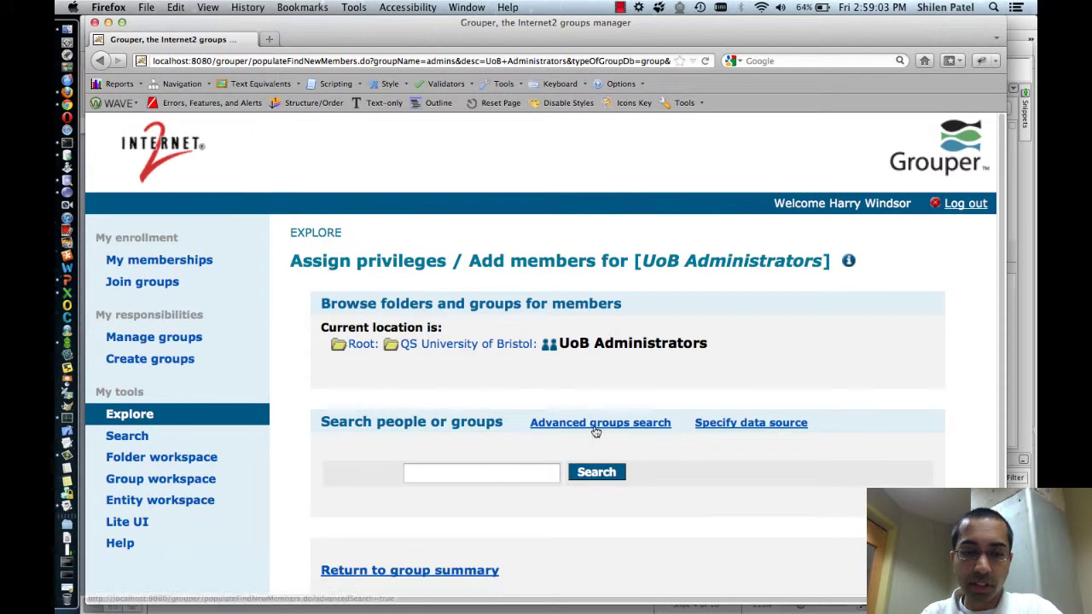
Search people or groups for a person's first name to find candidate members for UoB Administrators
scroll(594, 430, down, 1)
click(482, 417)
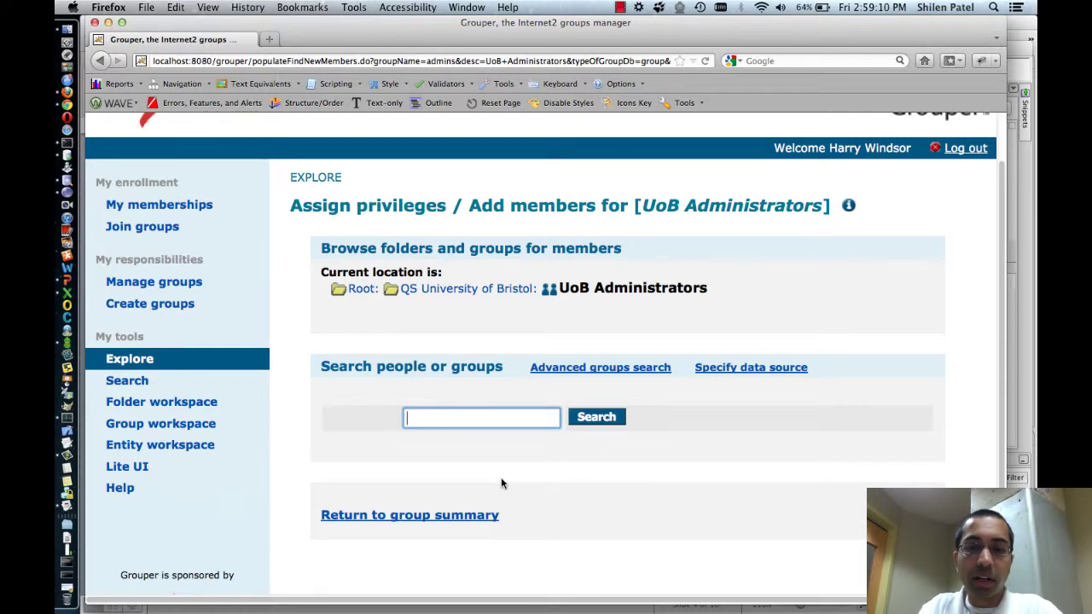
text(john)
key(Return)
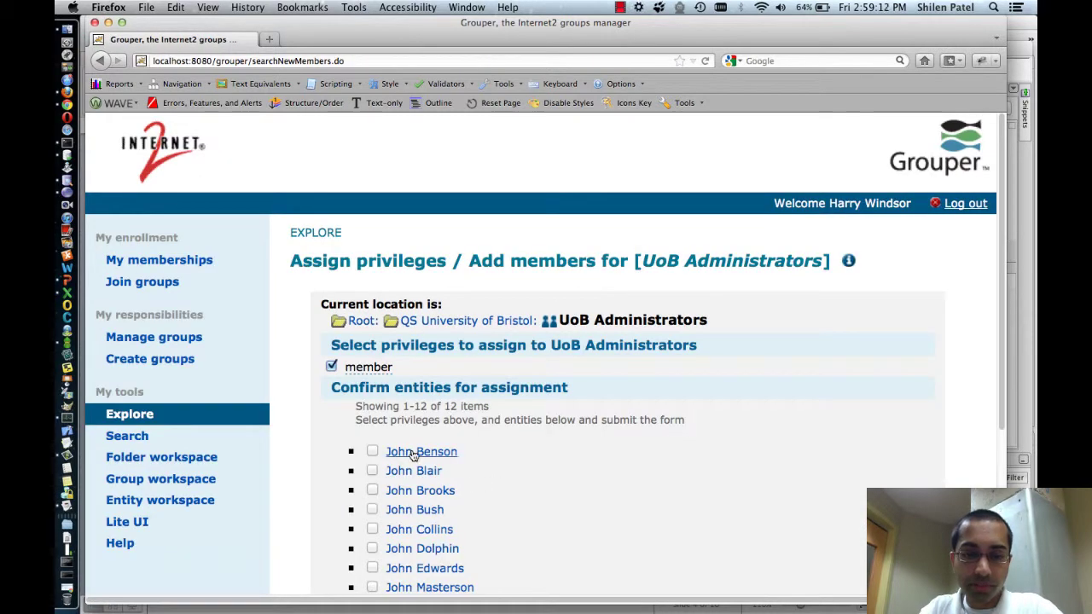
Assign the member privilege for UoB Administrators to the second and fourth people in the search results
scroll(402, 383, down, 4)
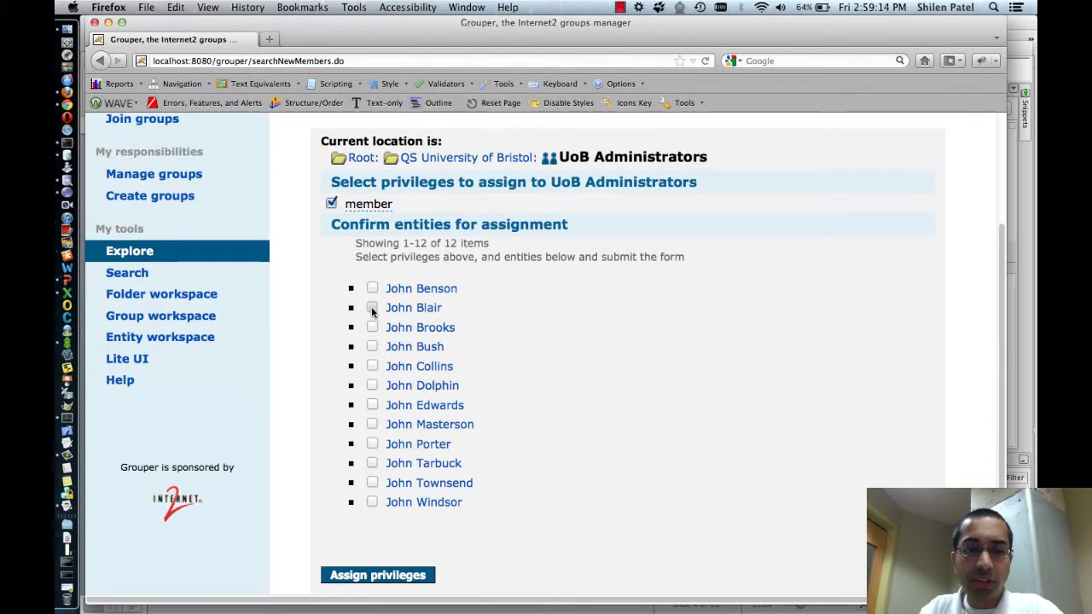
click(372, 347)
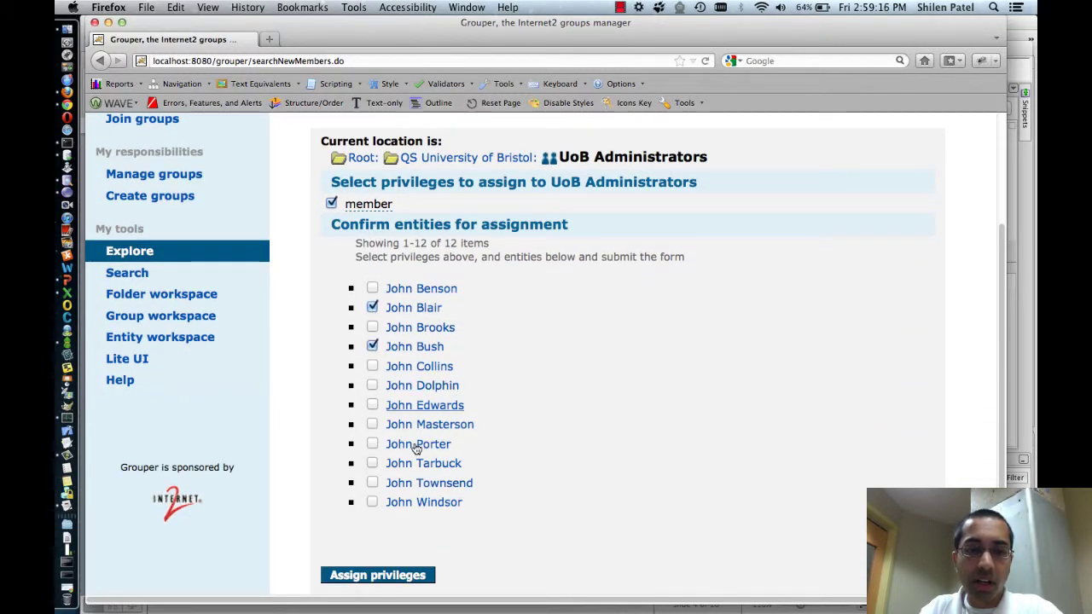
scroll(394, 507, down, 2)
click(370, 501)
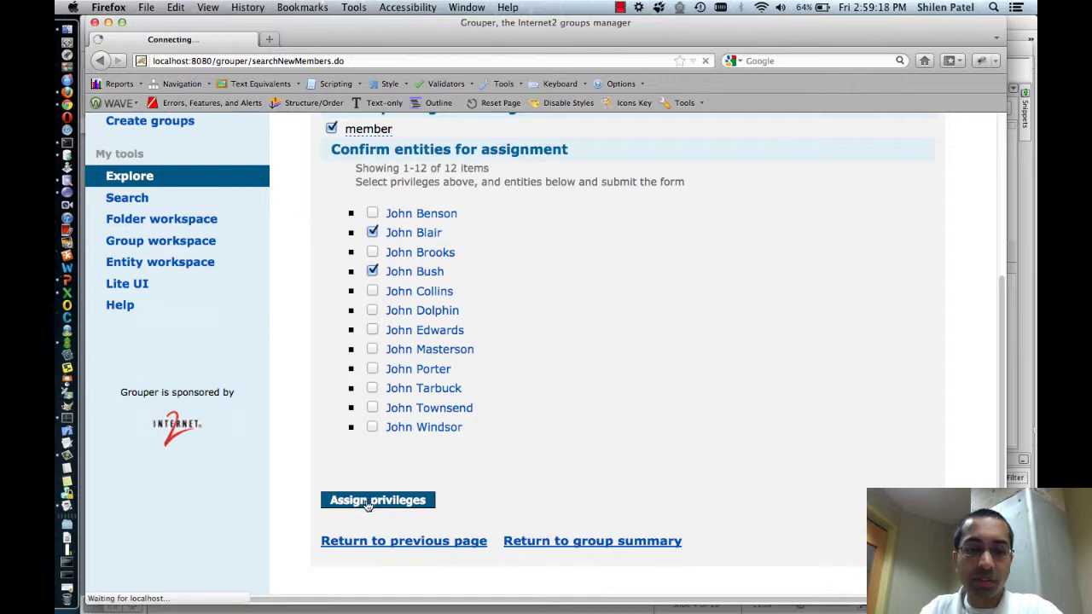
Return to the UoB Administrators group summary and check the direct members on its member management page
scroll(480, 465, down, 3)
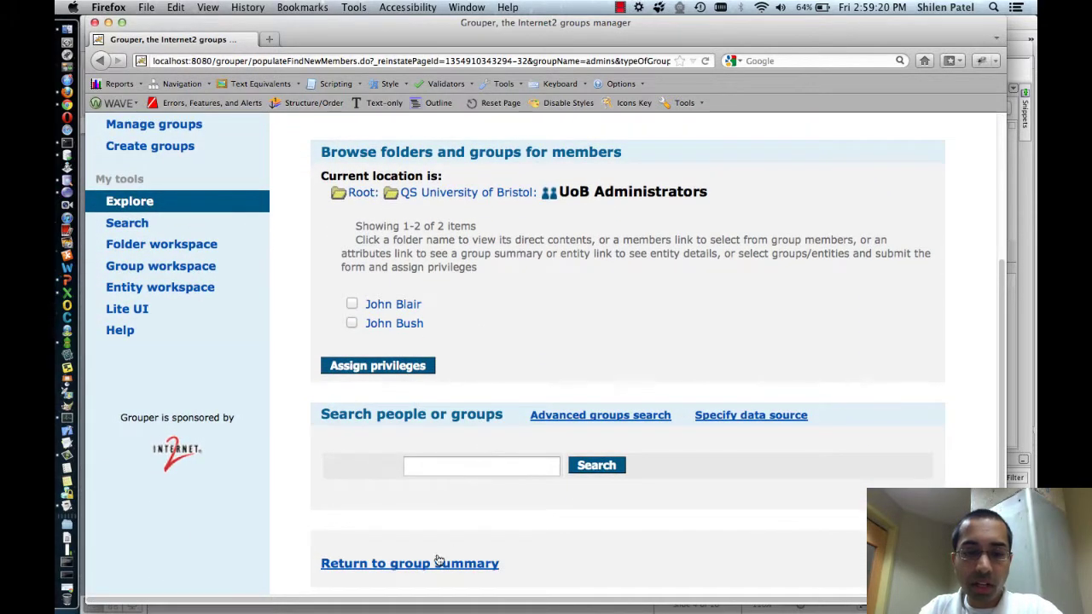
click(390, 567)
scroll(472, 526, down, 3)
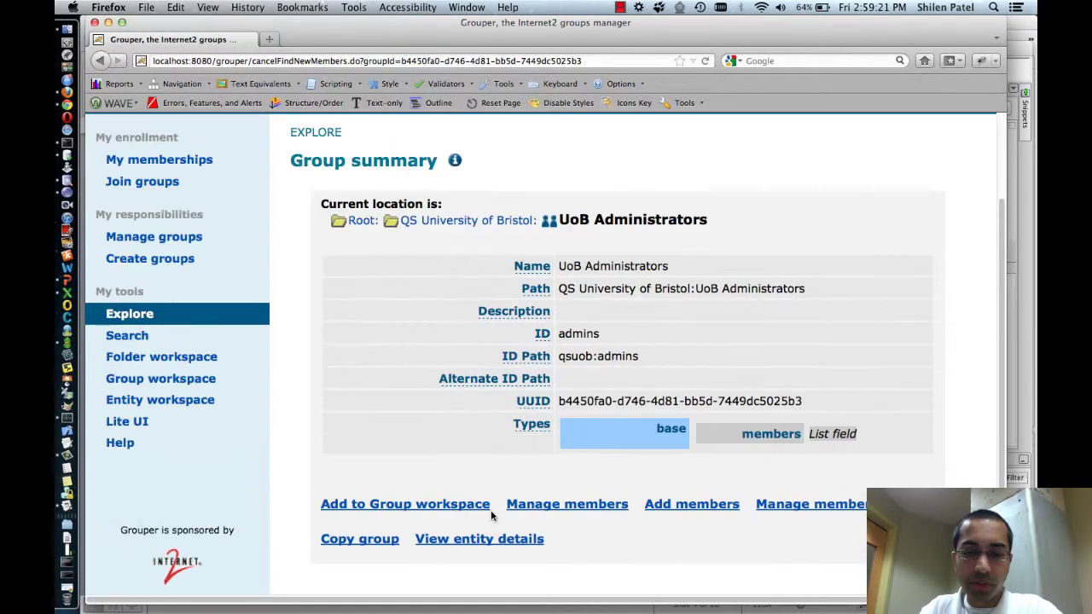
click(560, 508)
scroll(466, 432, down, 7)
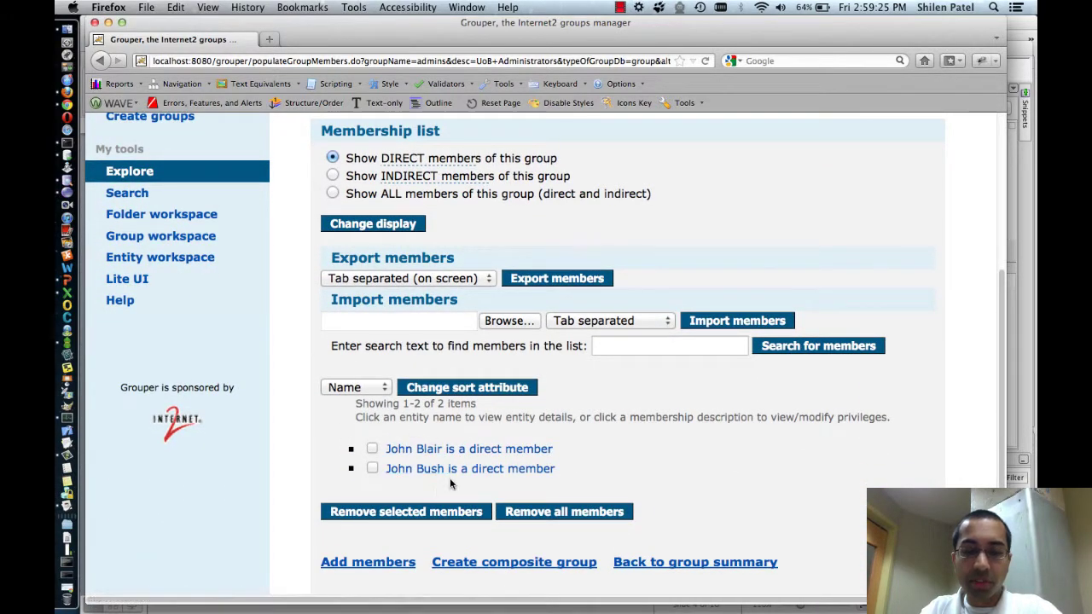
scroll(450, 478, down, 1)
Go back to the UoB Administrators group summary and reopen the page for adding members
click(651, 526)
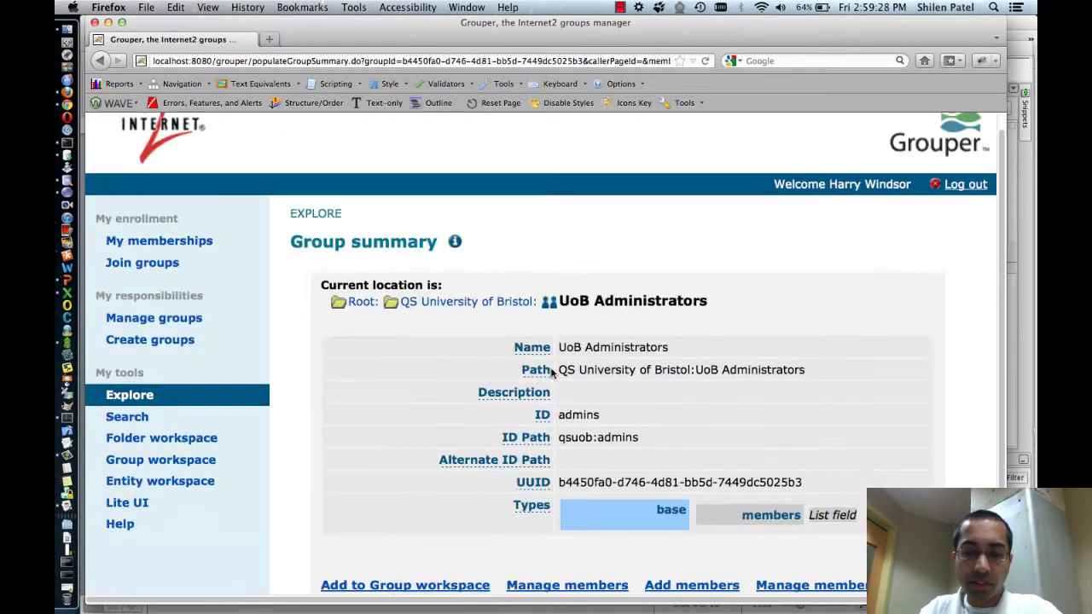
scroll(604, 409, down, 5)
click(686, 506)
scroll(468, 329, down, 5)
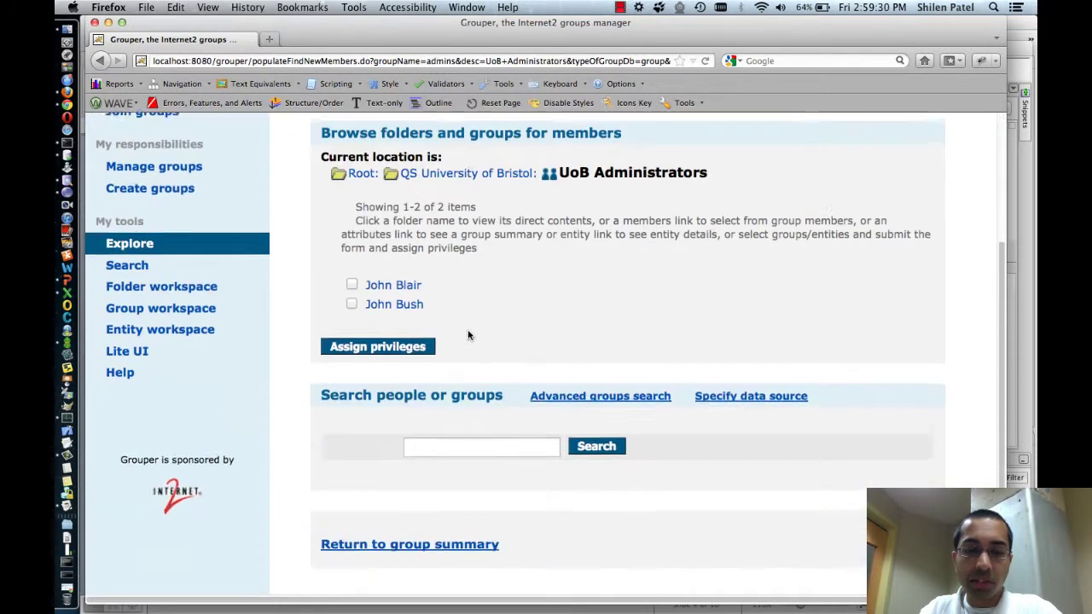
Search people or groups for "administrator" to find a group to add as a member
click(452, 450)
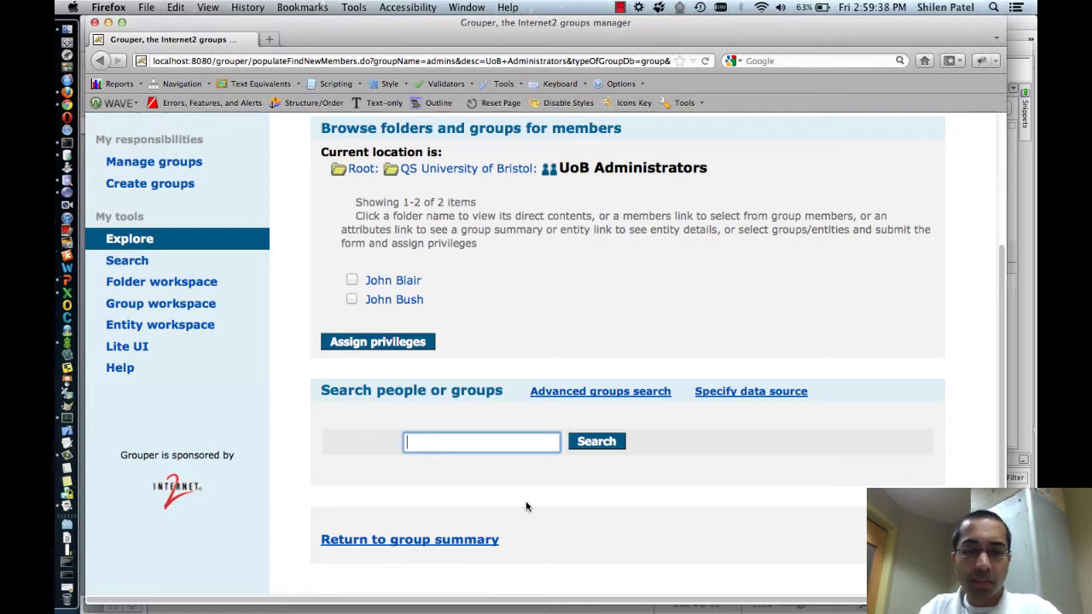
text(adminis)
key(Down)
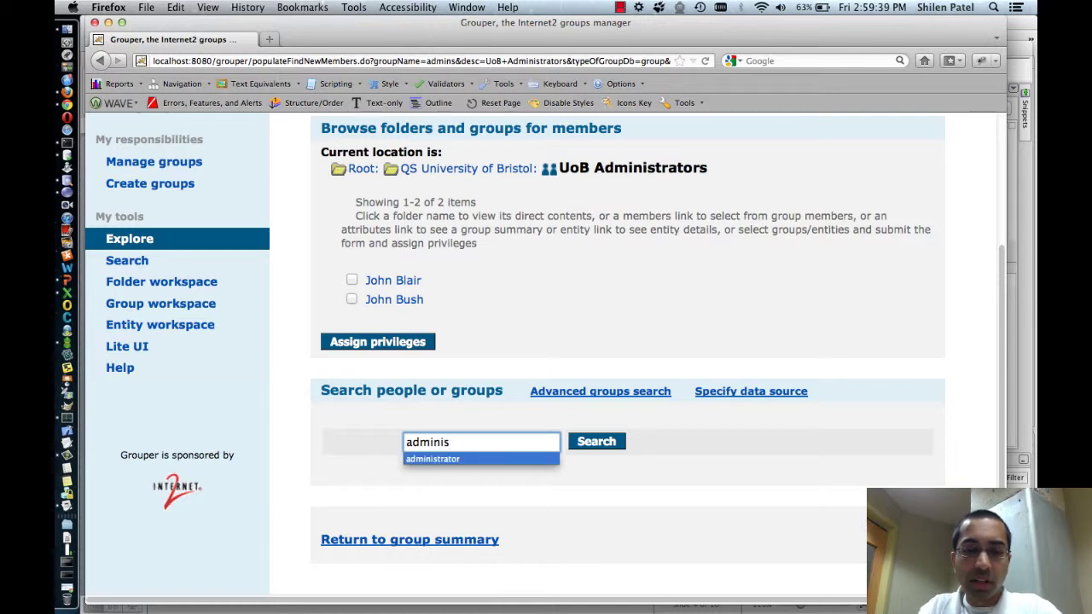
key(Return)
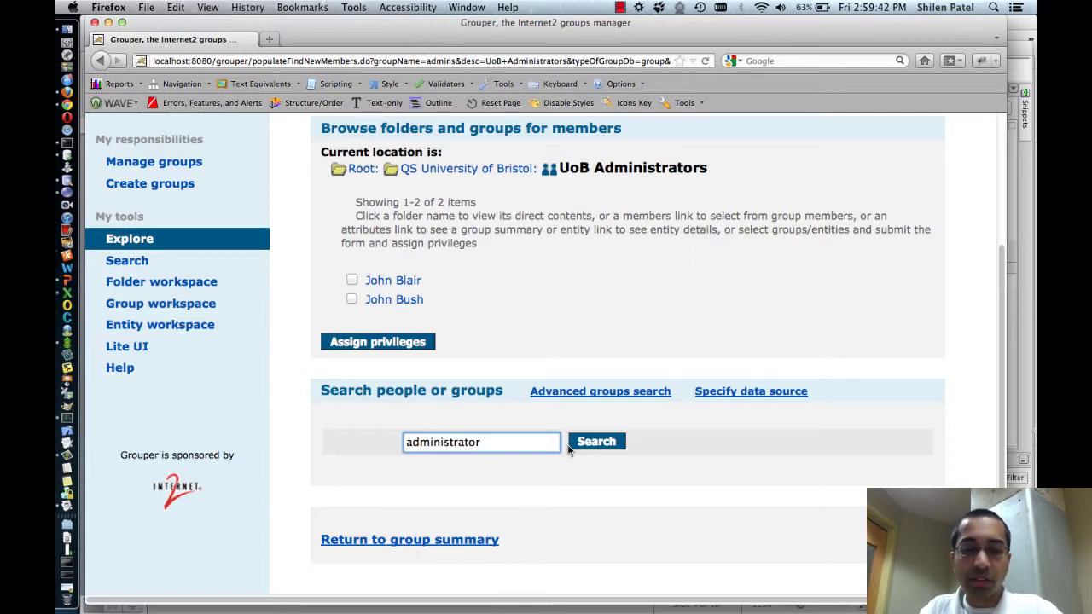
click(614, 440)
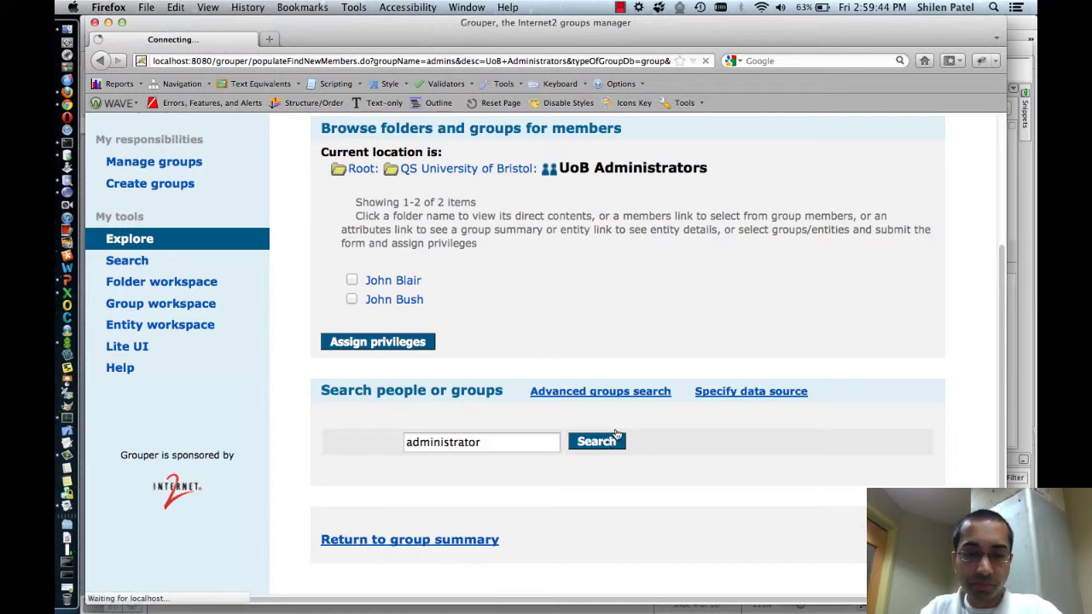
Assign the member privilege for UoB Administrators to the QS University of Bristol:Academic faculties:Engineering:Administrators group
scroll(631, 346, down, 3)
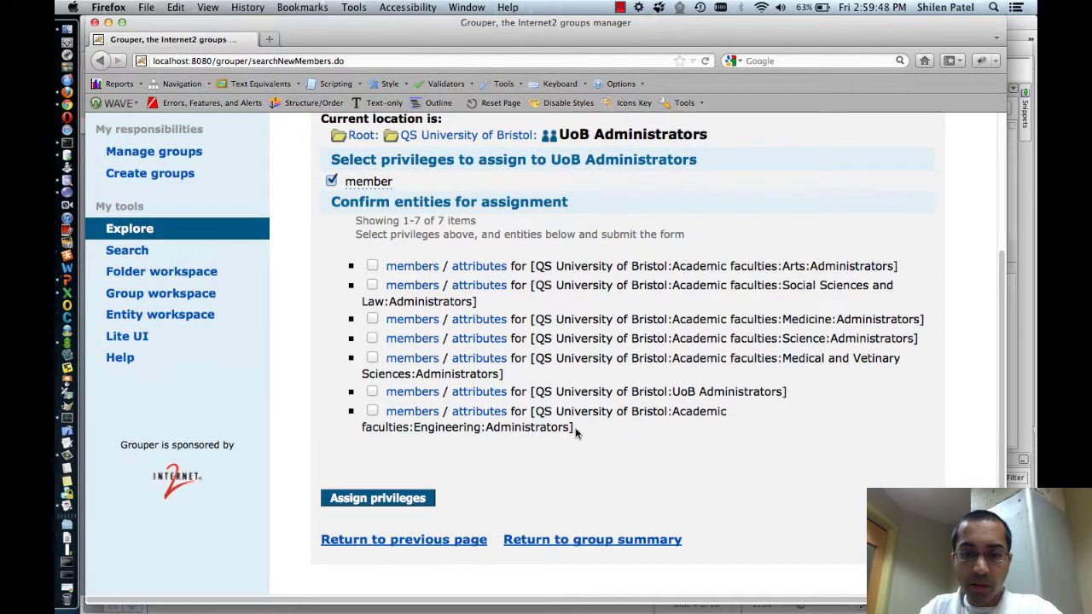
drag(577, 432, 383, 413)
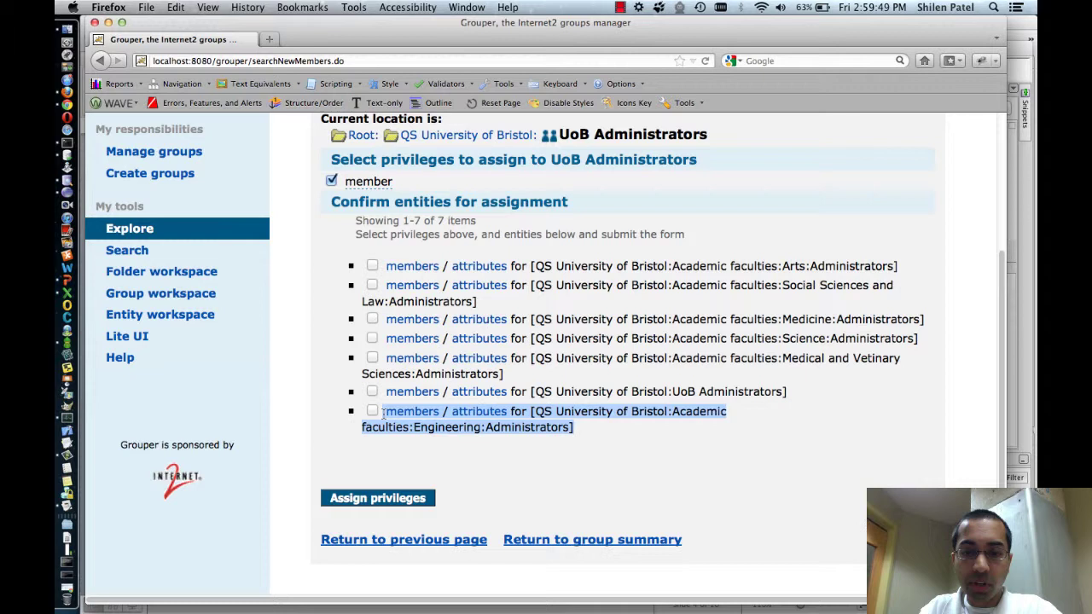
click(534, 438)
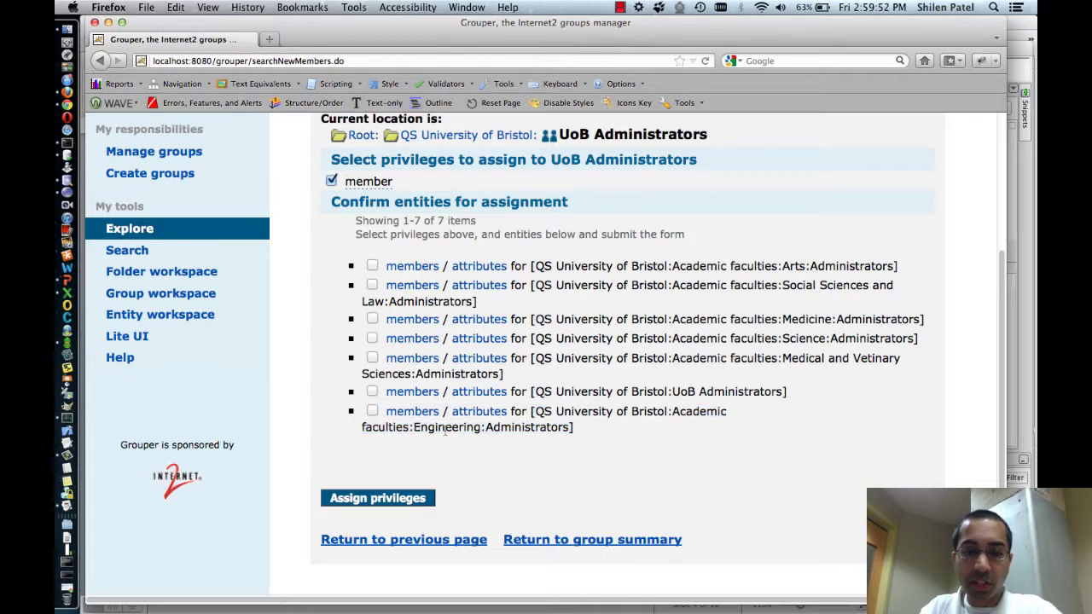
click(373, 413)
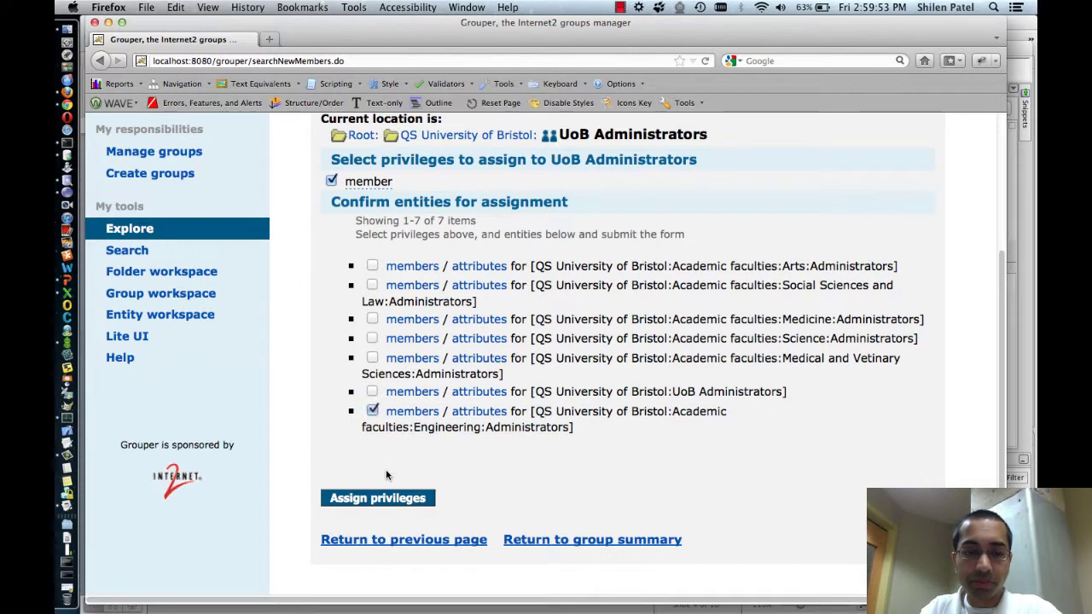
click(386, 498)
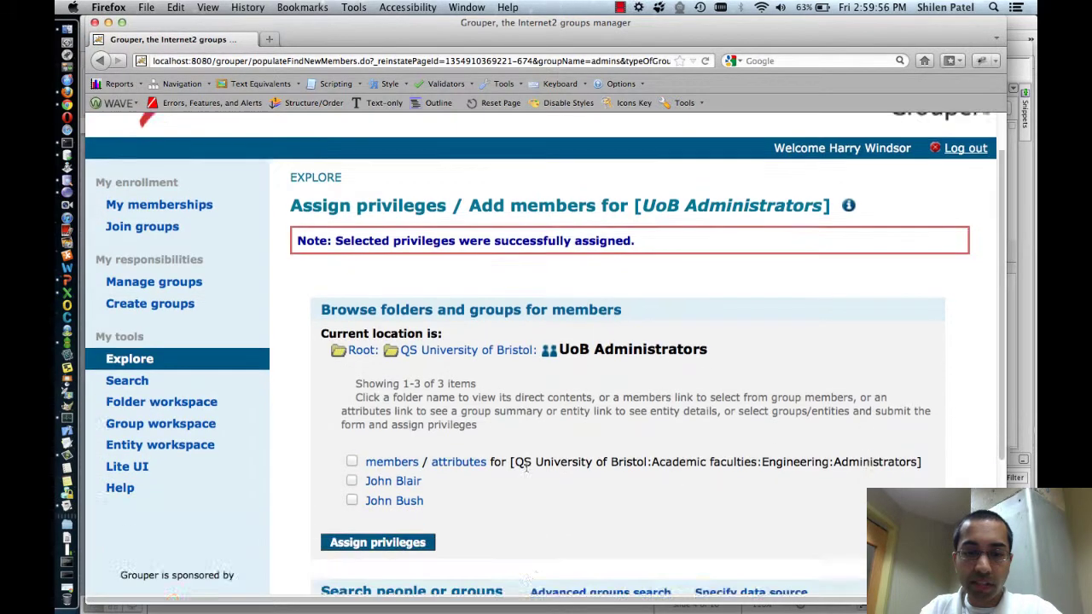
Review the direct members of UoB Administrators on its member management page and return to the group summary
scroll(525, 464, down, 5)
click(465, 544)
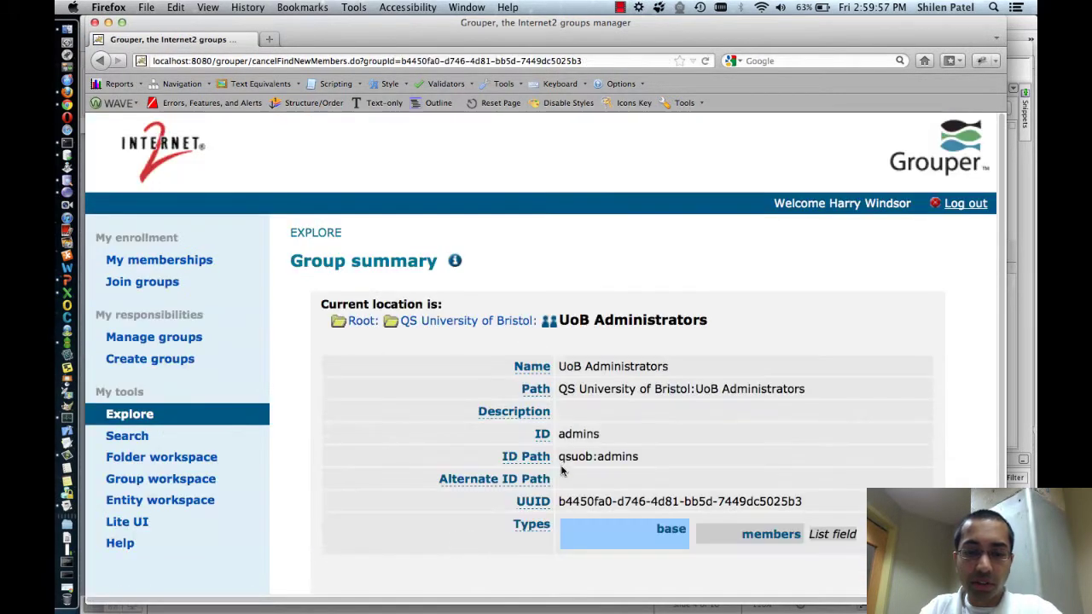
scroll(561, 469, down, 2)
click(567, 503)
scroll(552, 435, down, 3)
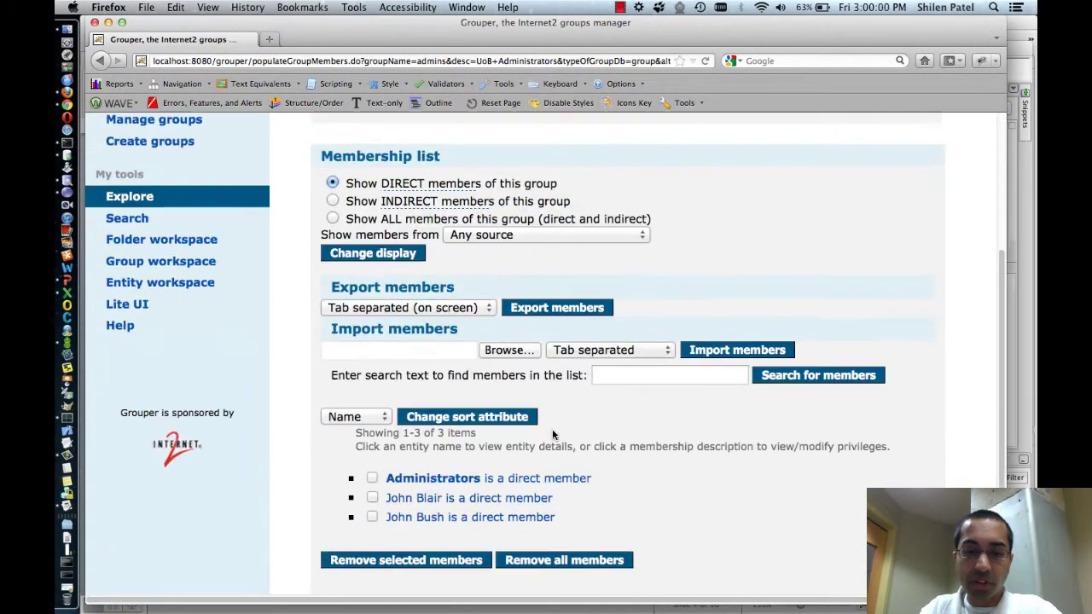
scroll(552, 434, down, 1)
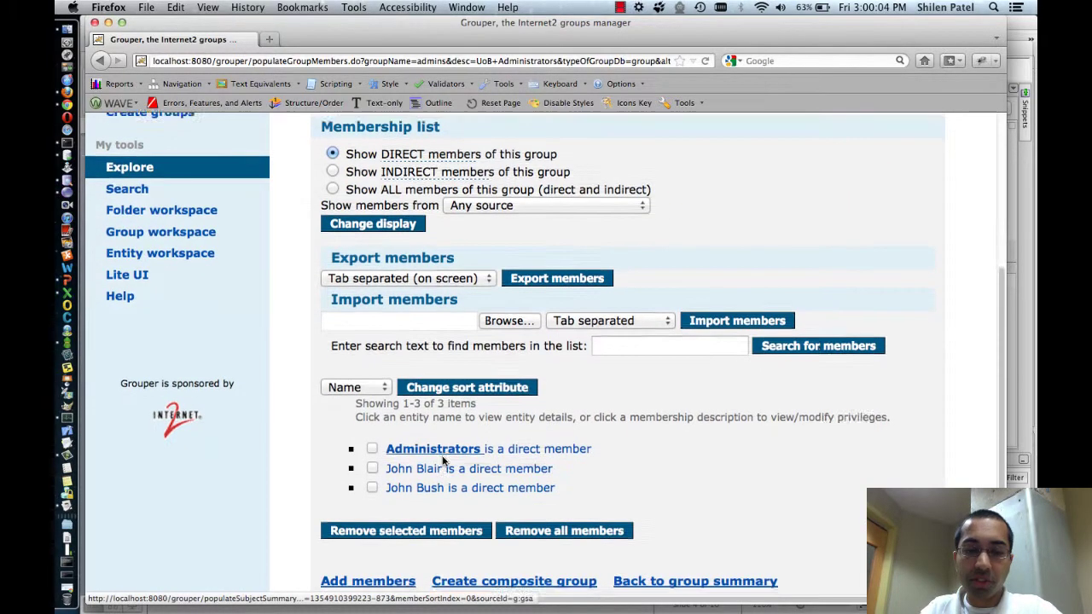
scroll(478, 478, down, 2)
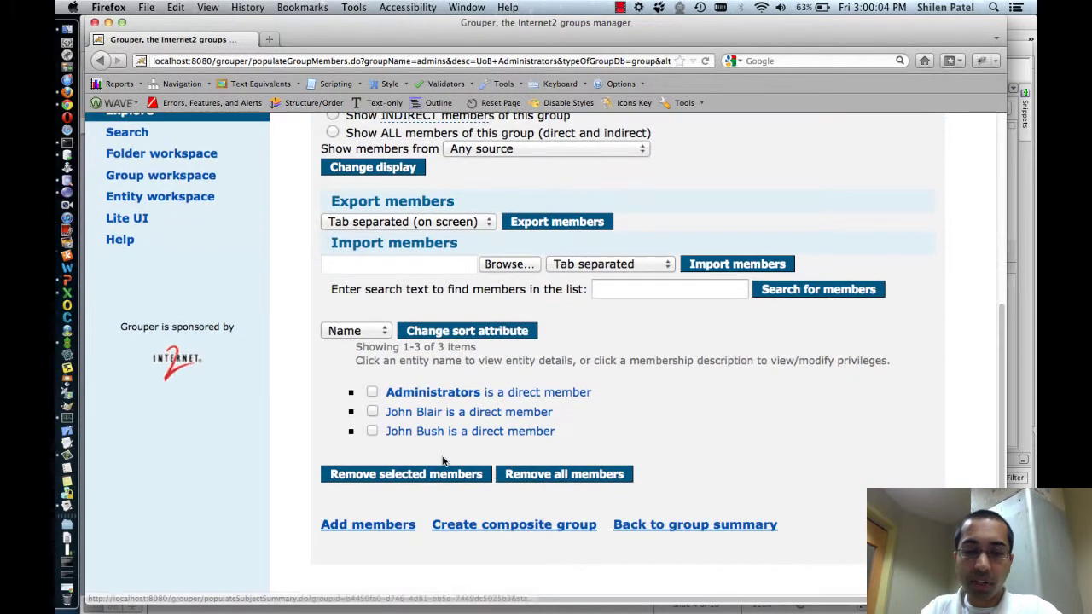
click(643, 524)
scroll(668, 458, down, 4)
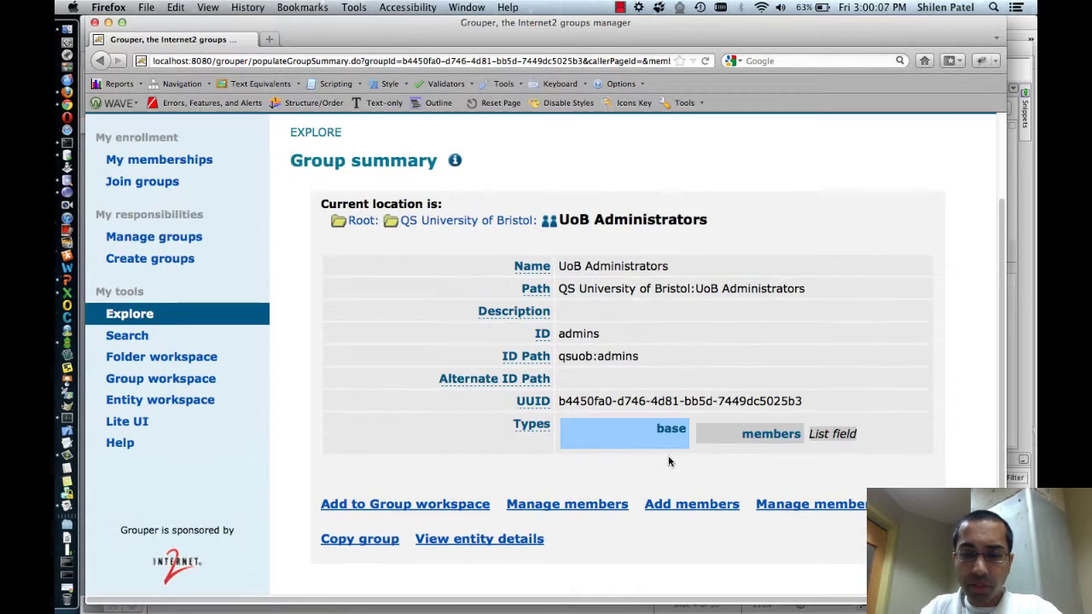
Open the page for adding members to UoB Administrators and look over its folder browsing and people or group search options
click(661, 504)
scroll(601, 348, down, 1)
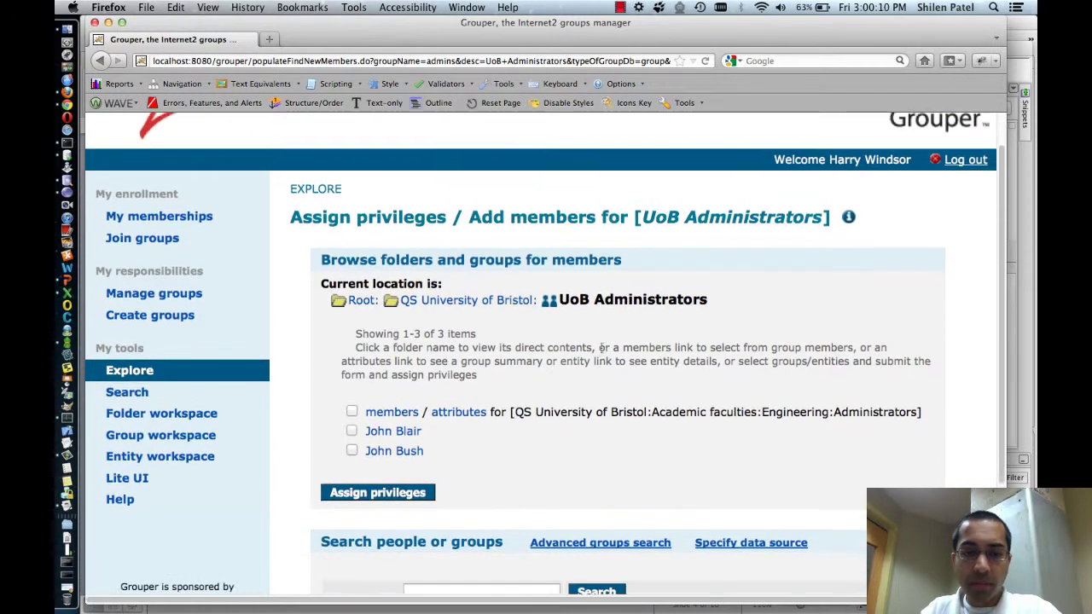
scroll(522, 390, down, 2)
scroll(518, 388, down, 1)
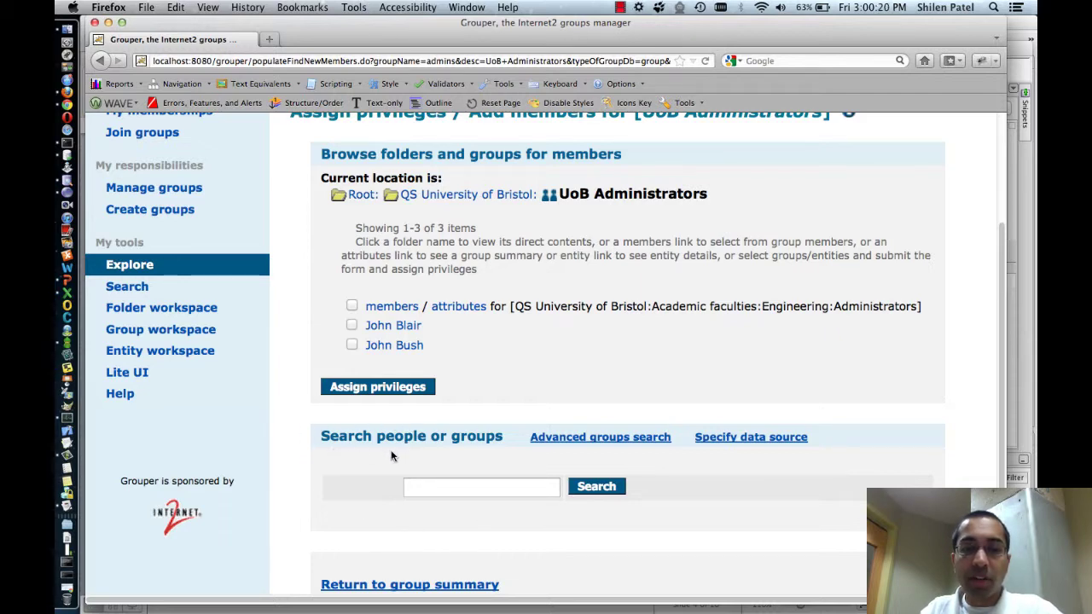
scroll(390, 452, up, 1)
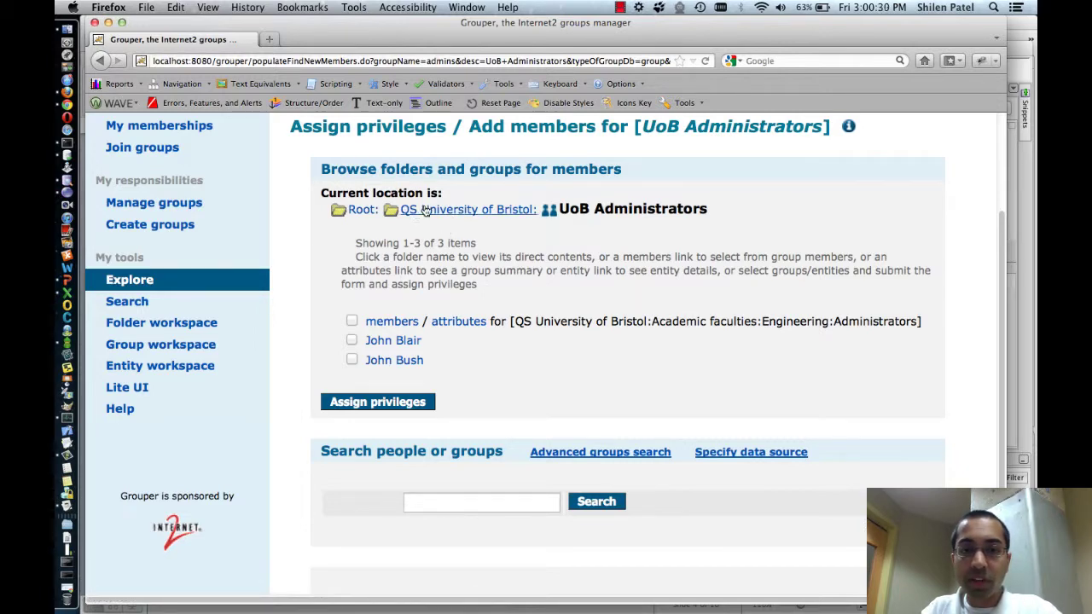
Browse from QS University of Bristol through Academic faculties to the Arts folder to list its groups
click(469, 211)
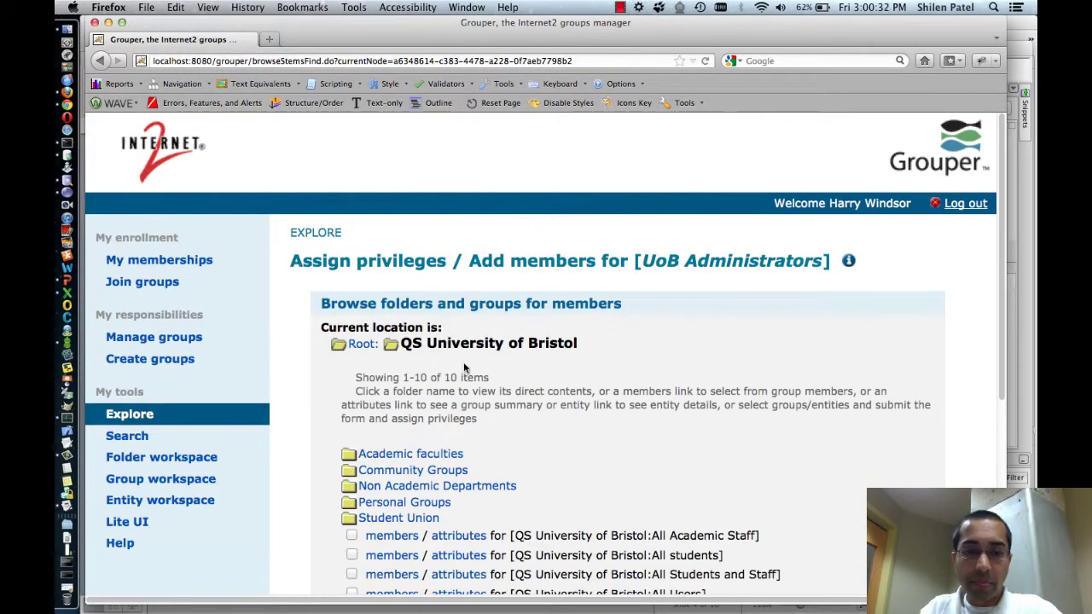
scroll(415, 399, down, 2)
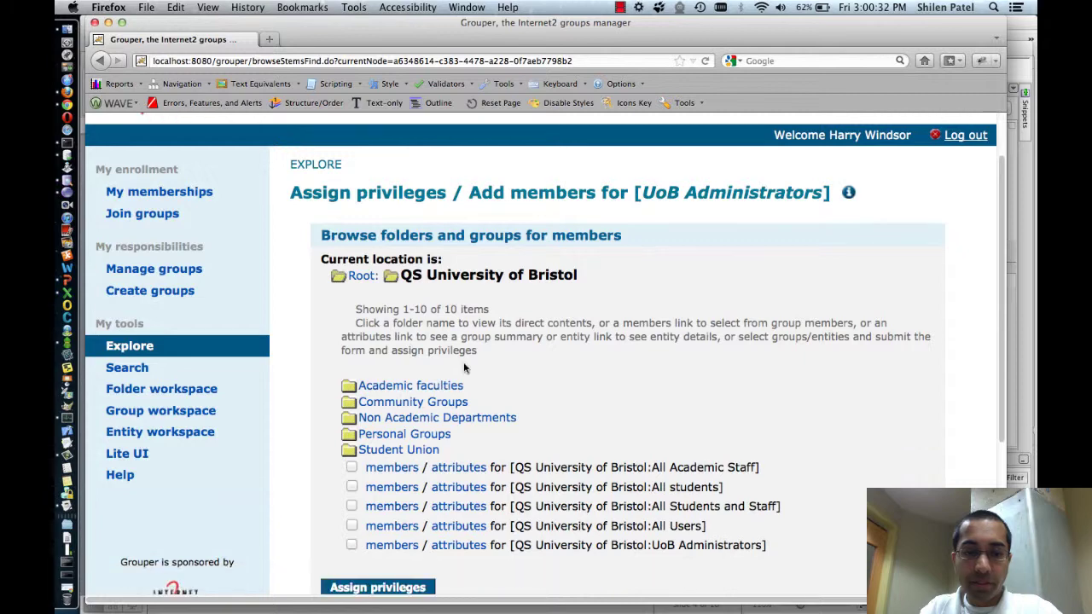
click(389, 385)
scroll(476, 381, down, 3)
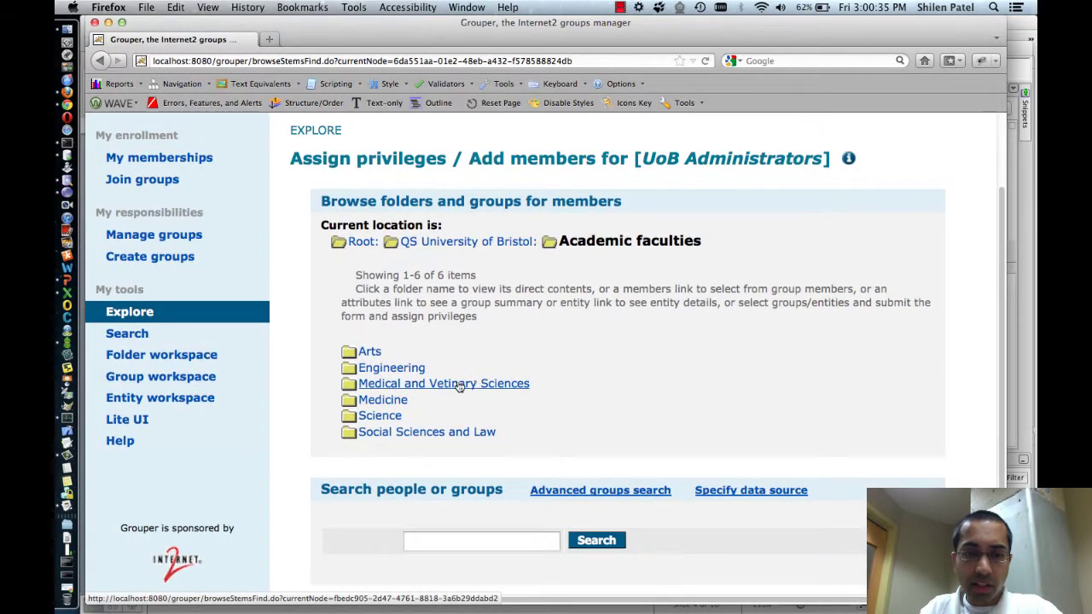
click(368, 352)
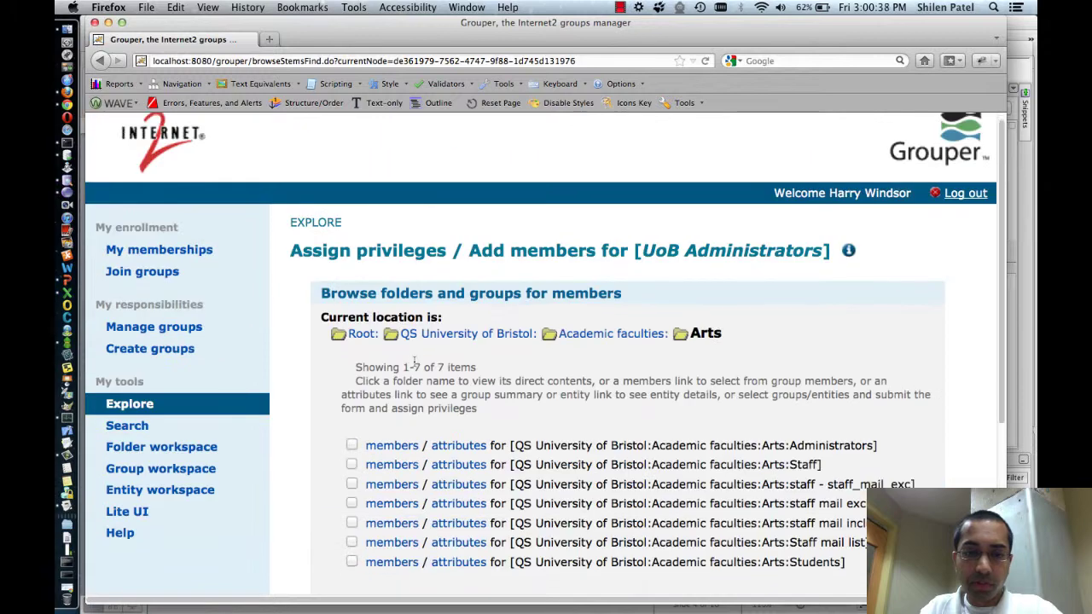
scroll(419, 363, down, 3)
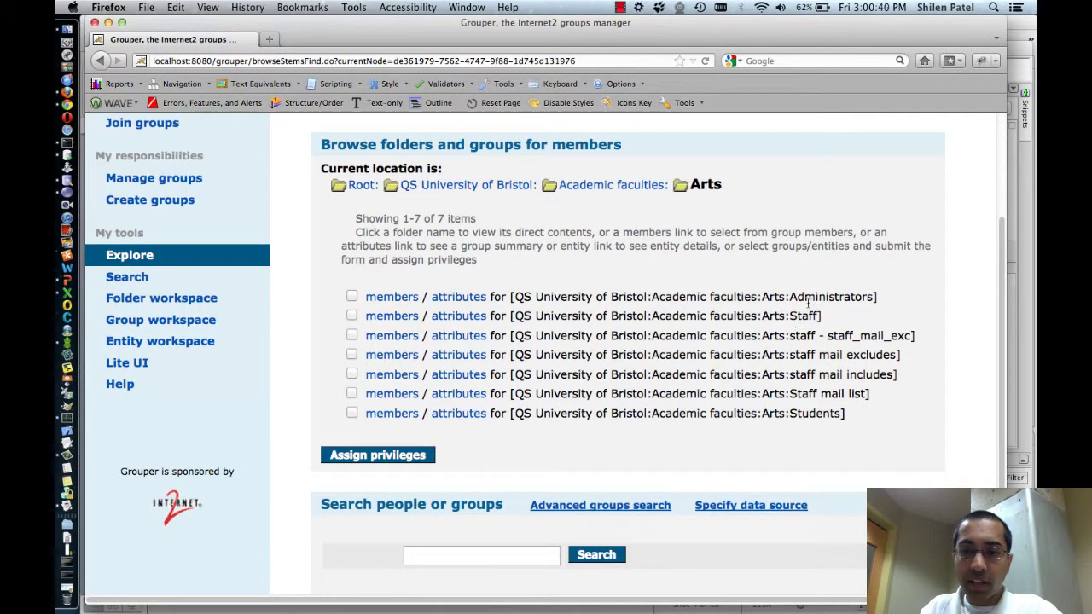
Assign the member privilege for UoB Administrators to the QS University of Bristol:Academic faculties:Arts:Administrators group
double_click(813, 297)
click(765, 296)
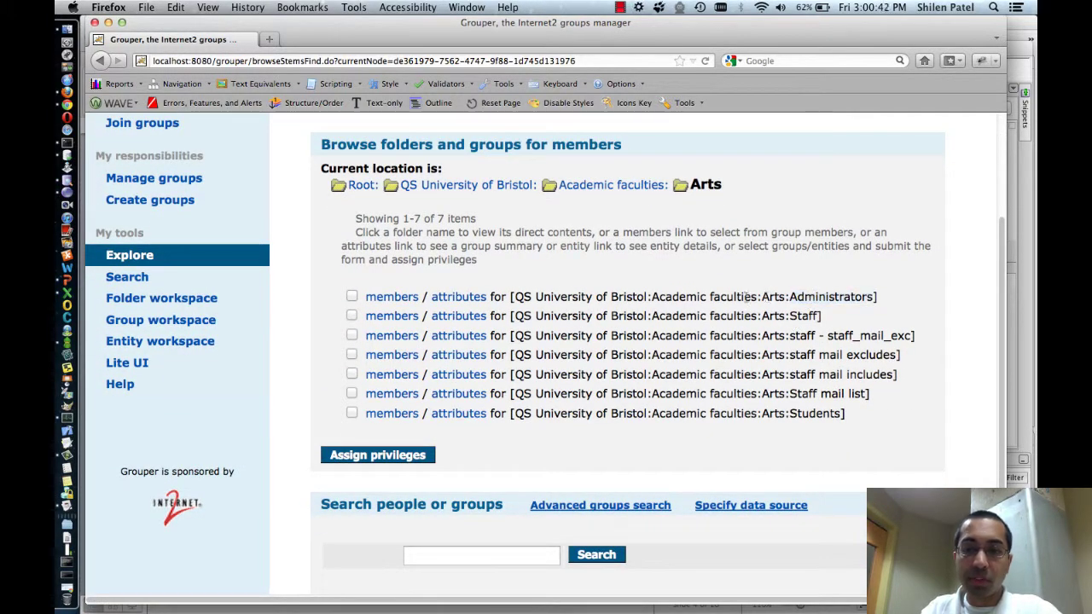
click(351, 296)
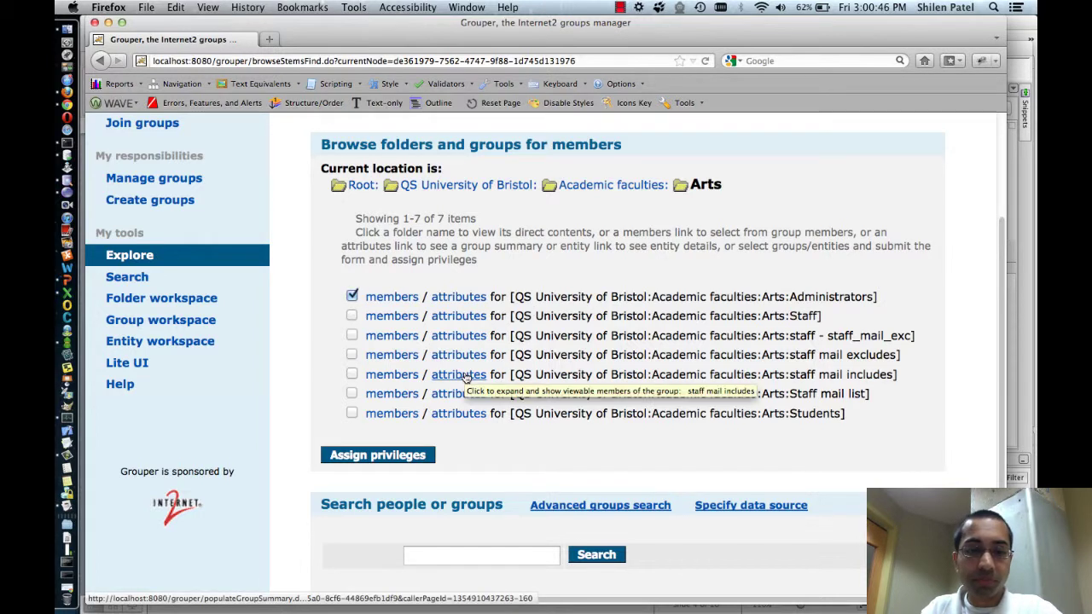
scroll(465, 376, down, 3)
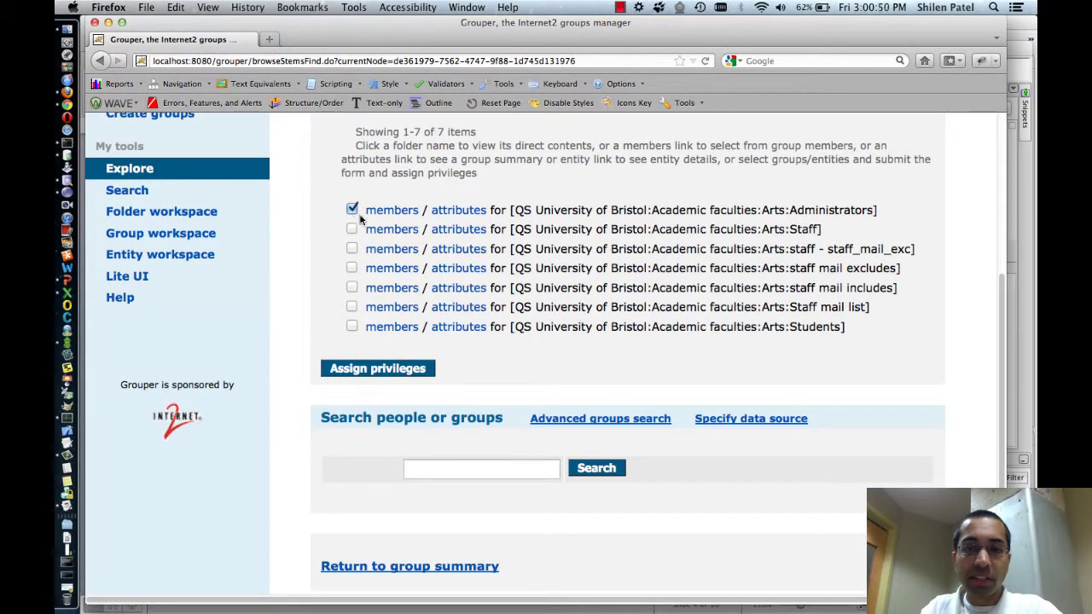
click(357, 372)
scroll(451, 347, down, 3)
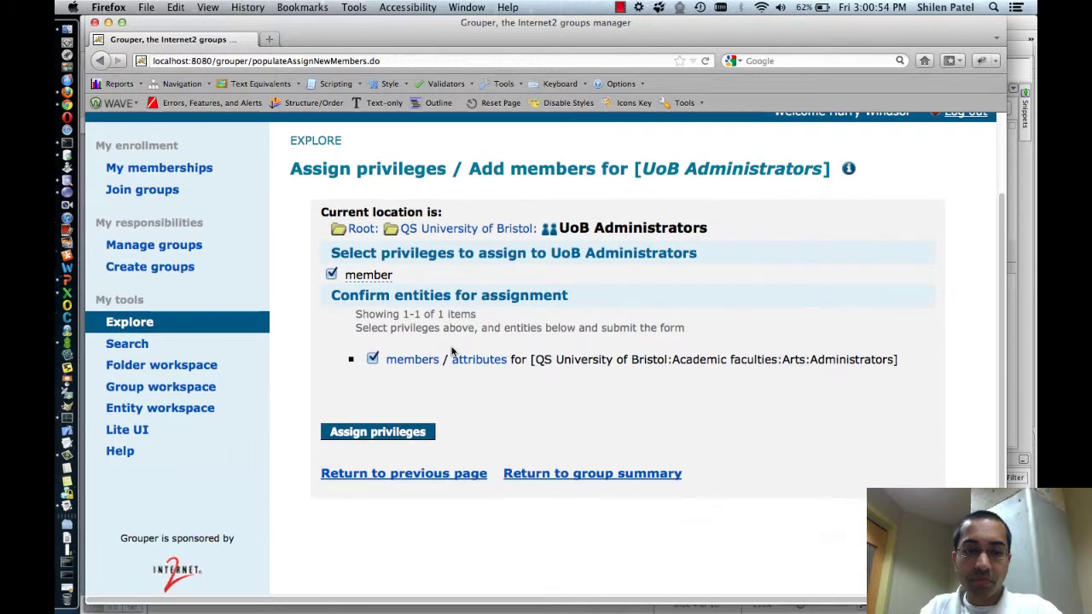
click(407, 434)
Return to the UoB Administrators group summary and open its member management page to review the direct members
scroll(489, 366, down, 10)
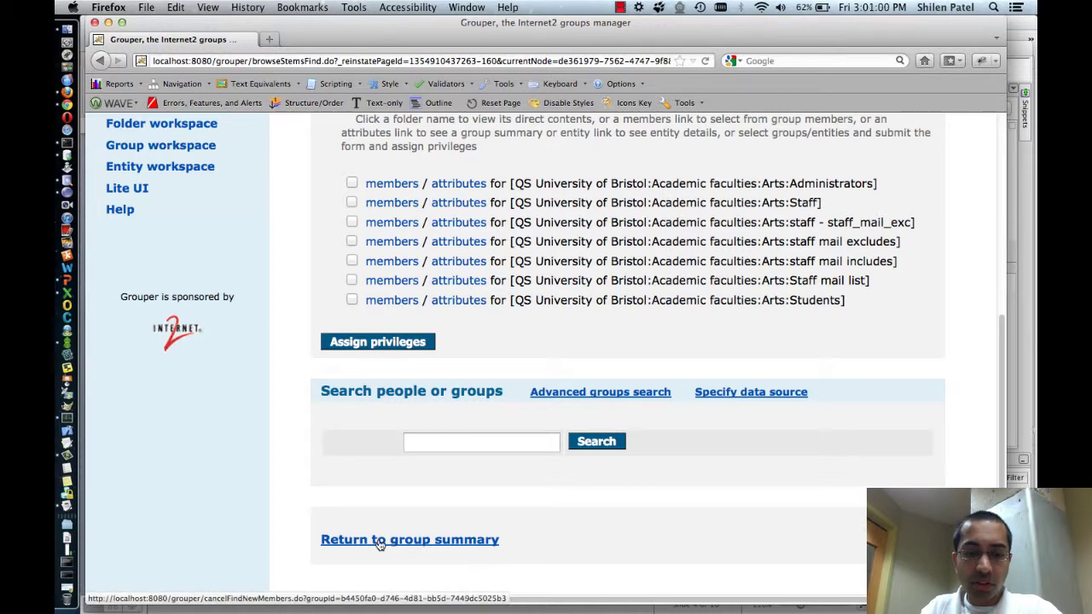
click(379, 541)
scroll(742, 504, down, 3)
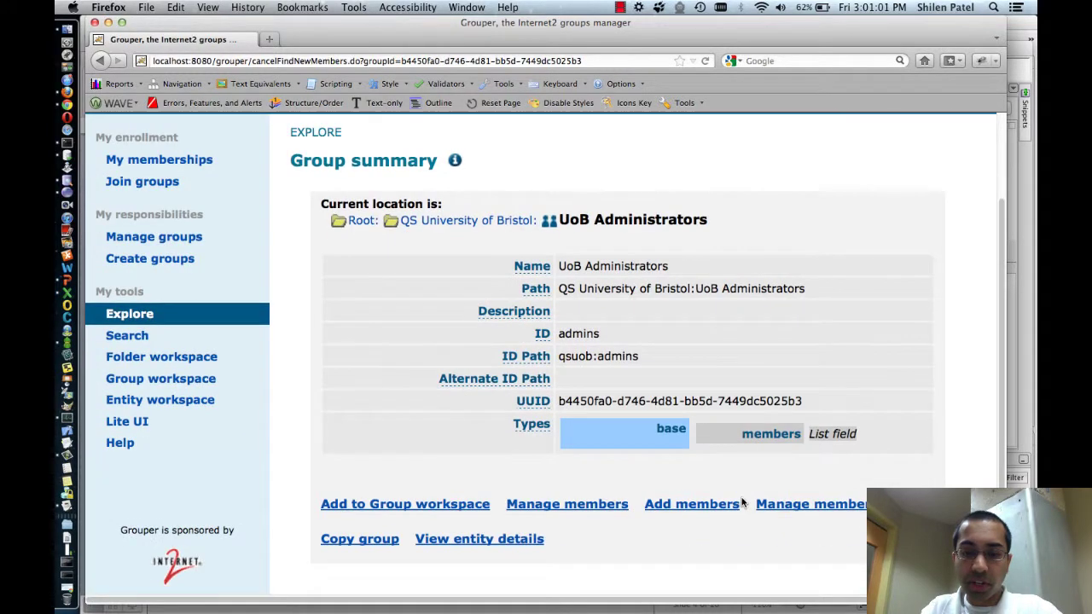
click(597, 505)
scroll(475, 418, down, 4)
scroll(475, 418, down, 2)
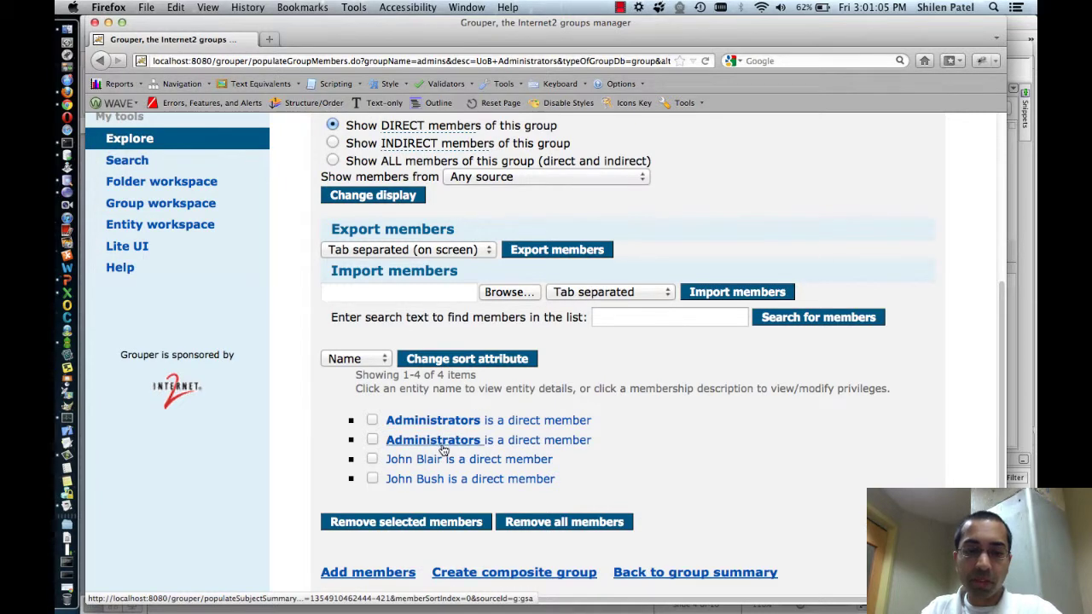
View the entity details of each of the two Administrators member groups, returning to the member list after each
click(442, 442)
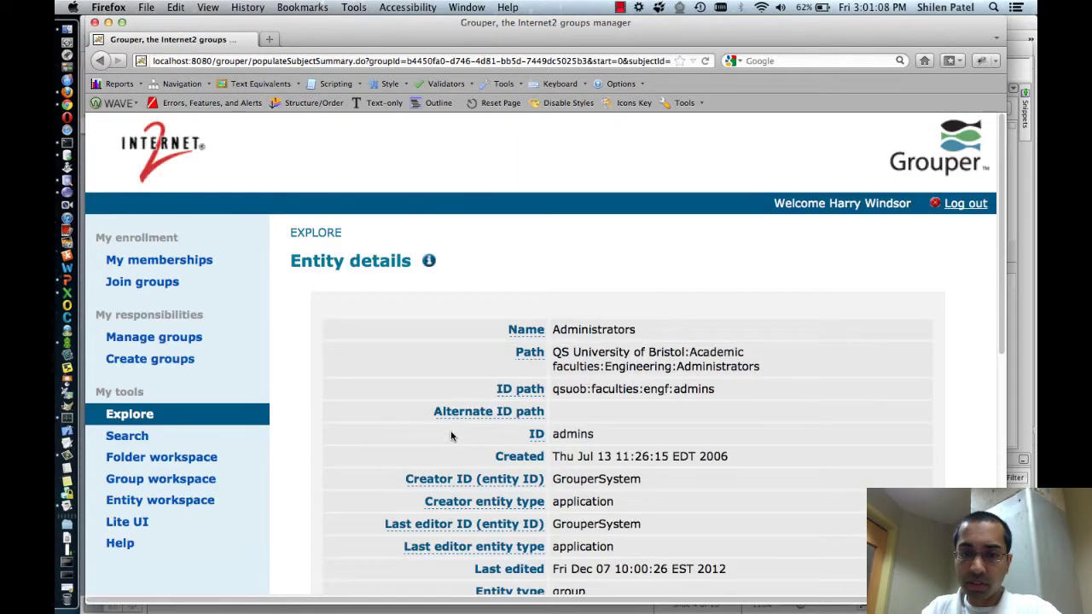
key(BackSpace)
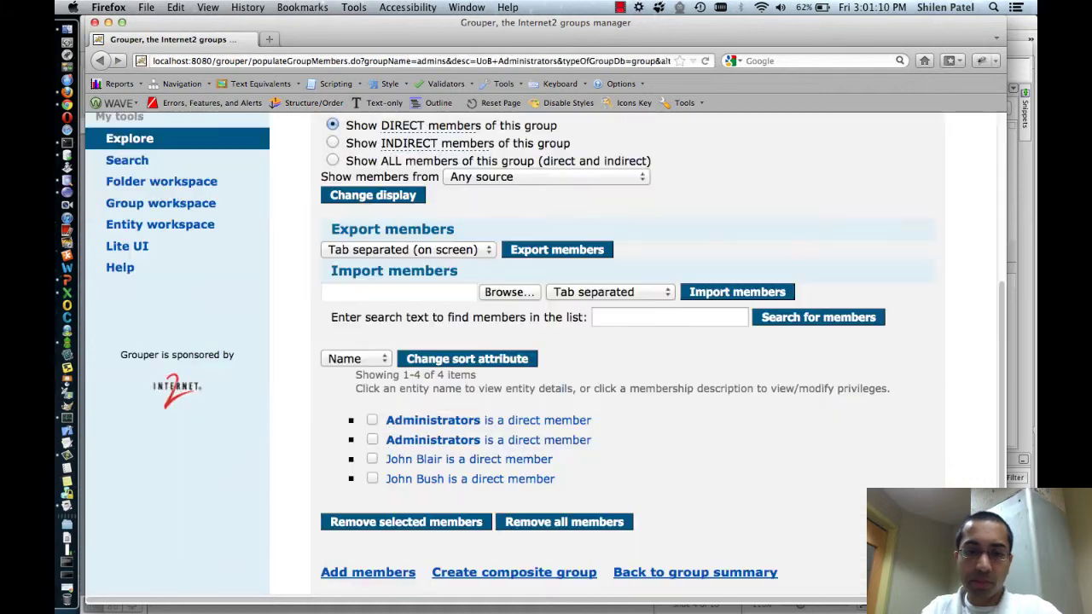
click(433, 419)
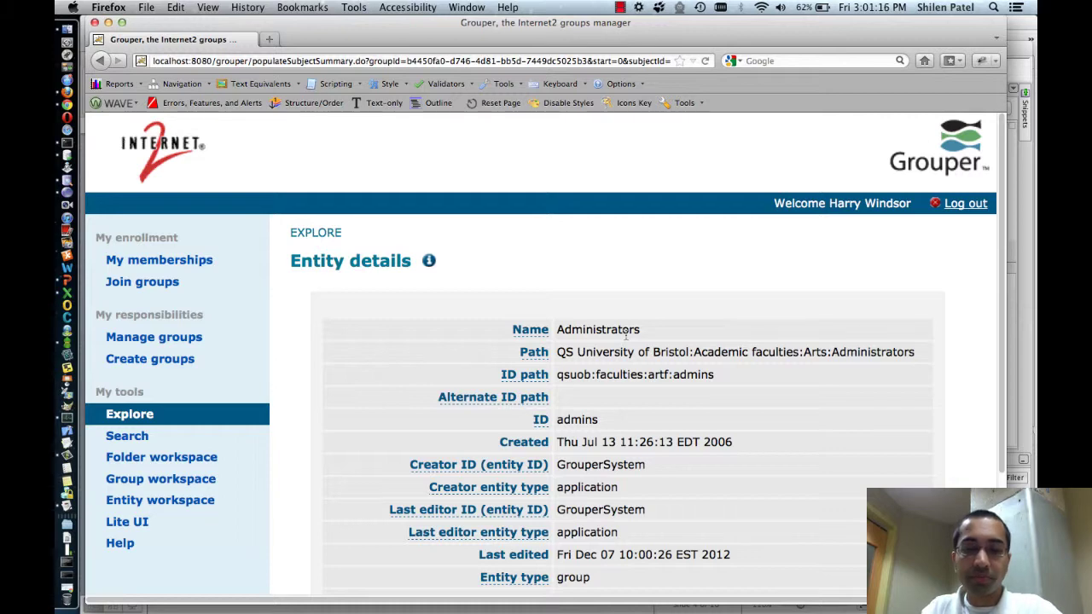
key(BackSpace)
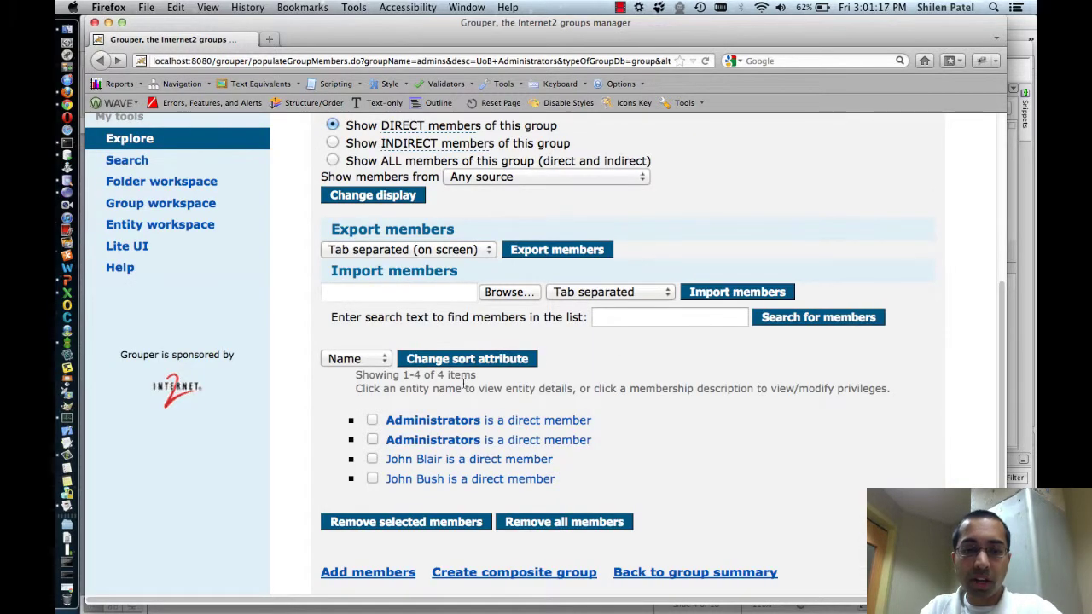
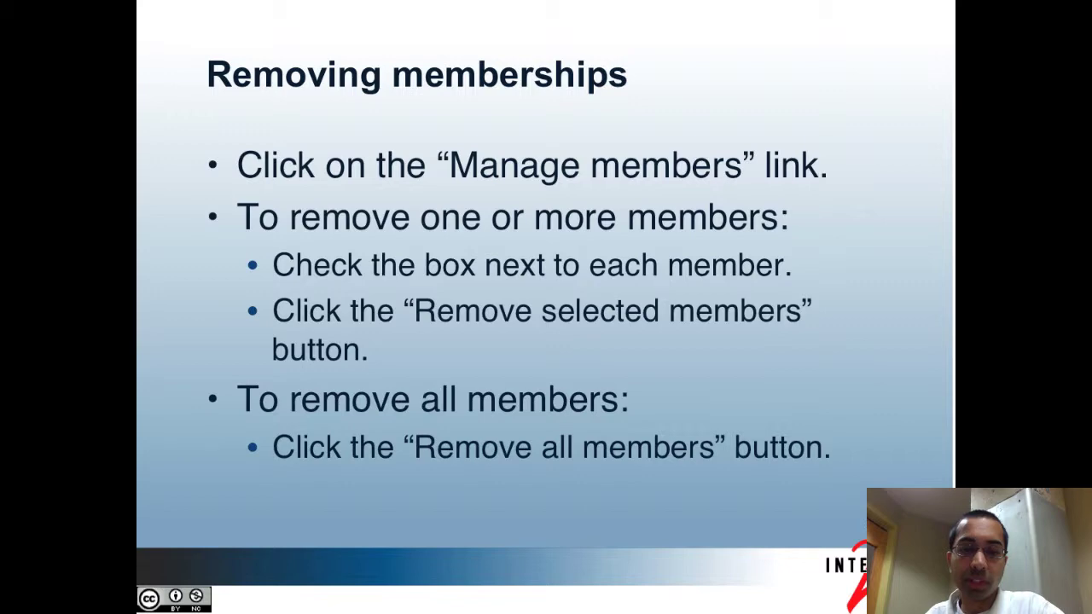
Switch to Grouper in Firefox and remove the two individual people from the direct members of UoB Administrators
key(super+Tab)
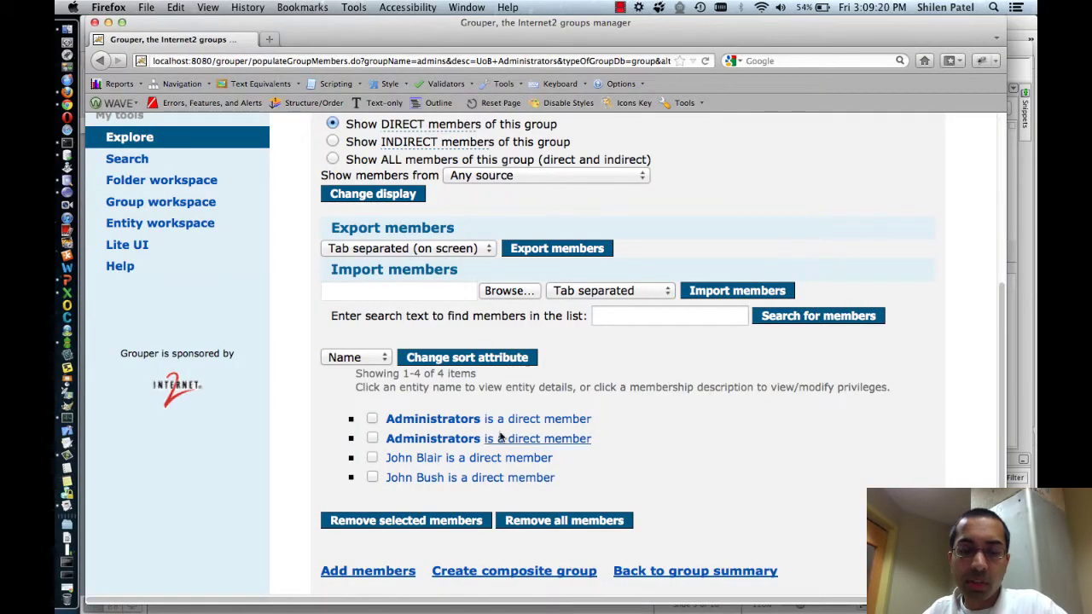
click(372, 459)
click(372, 477)
click(386, 522)
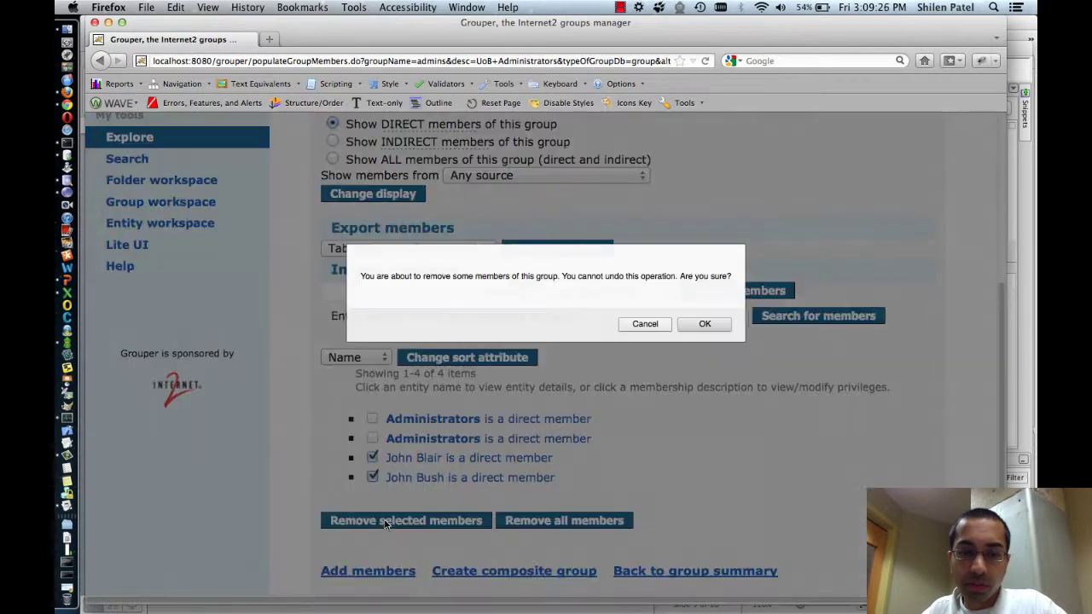
click(692, 326)
scroll(433, 407, down, 5)
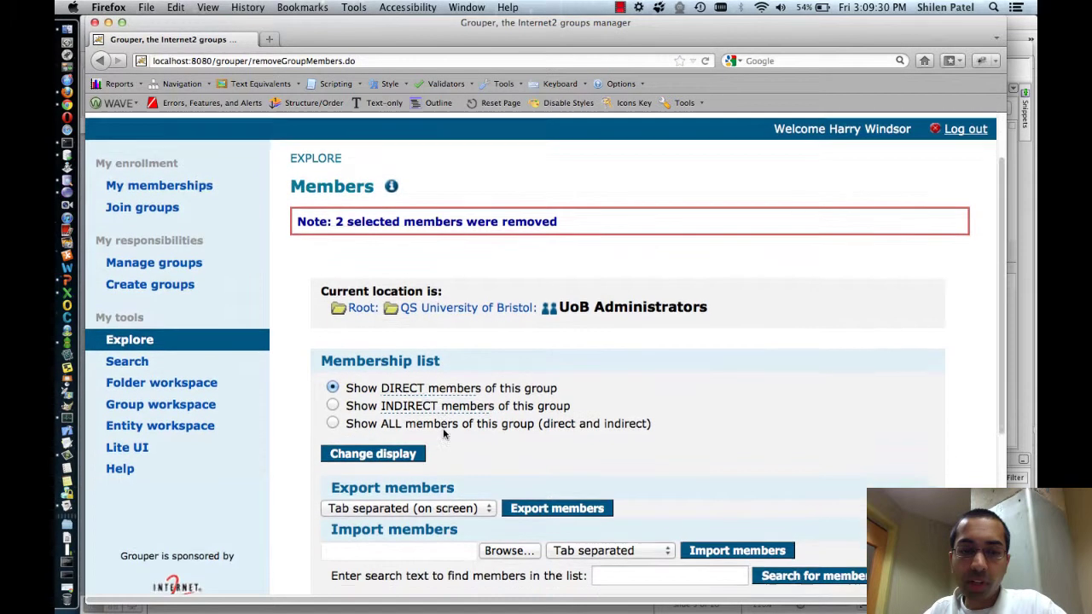
scroll(445, 436, down, 2)
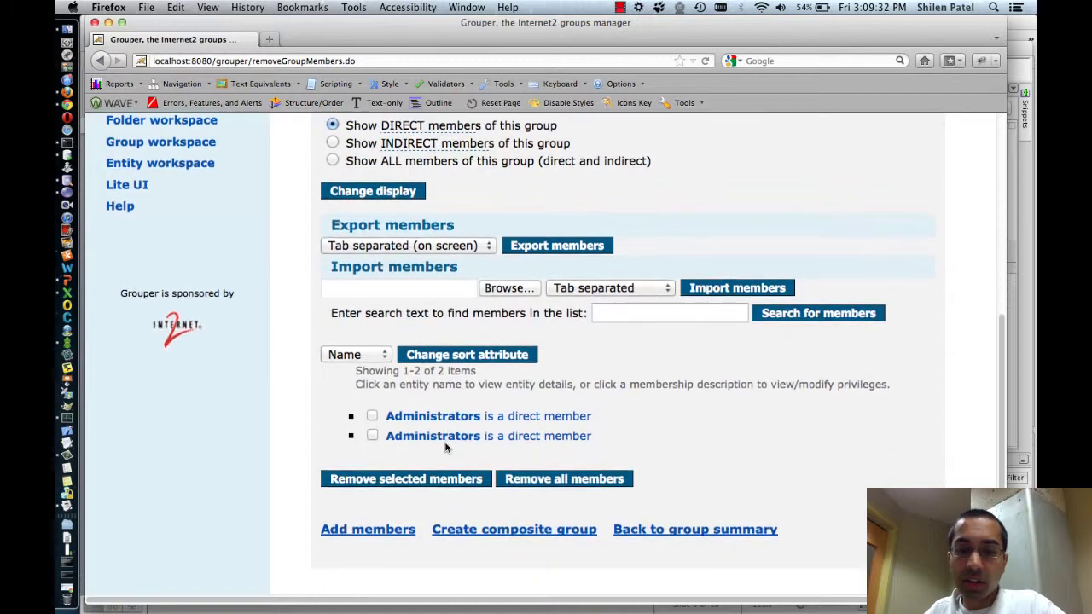
Remove all remaining members from UoB Administrators and check its direct membership list
click(537, 480)
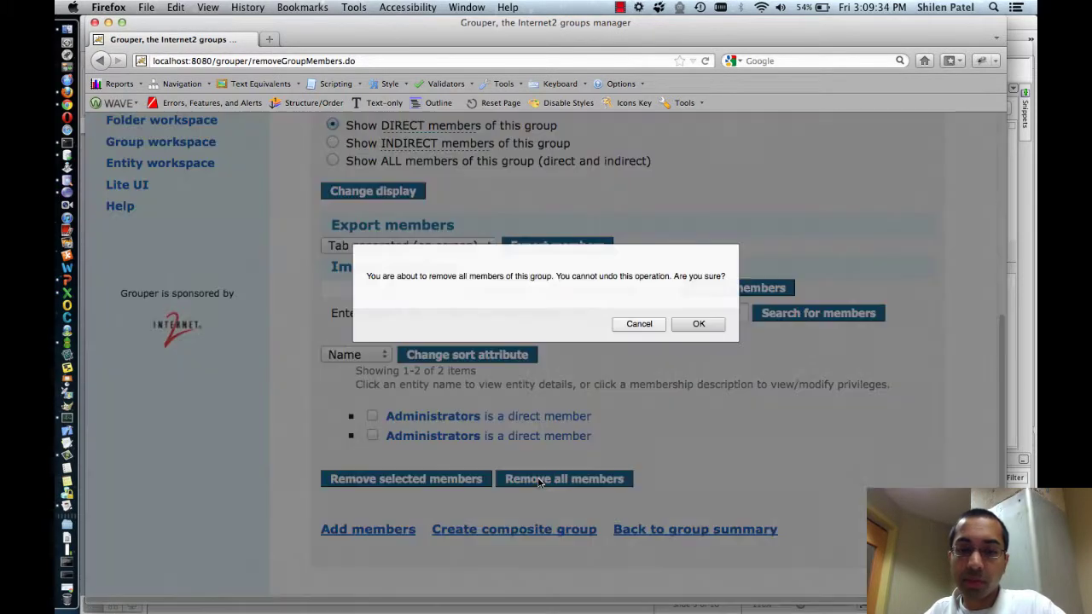
click(698, 324)
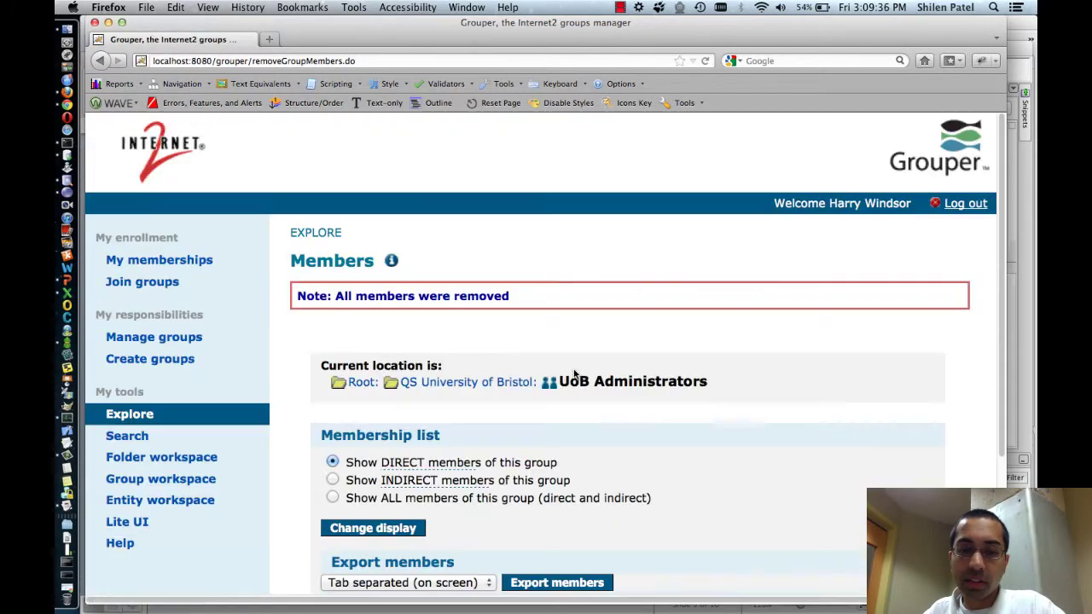
scroll(573, 368, down, 4)
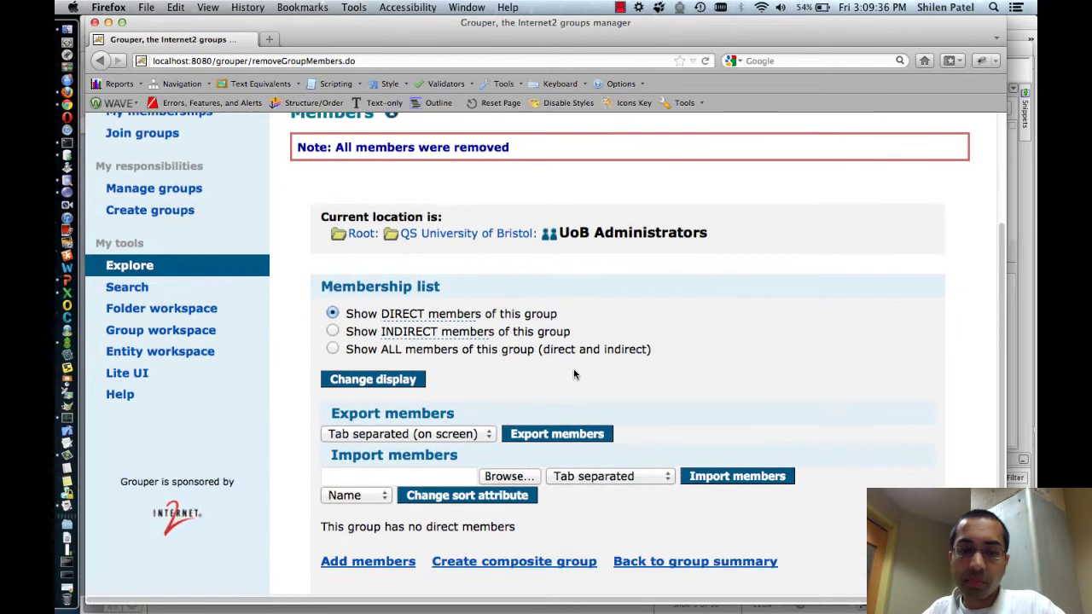
triple_click(508, 530)
click(519, 533)
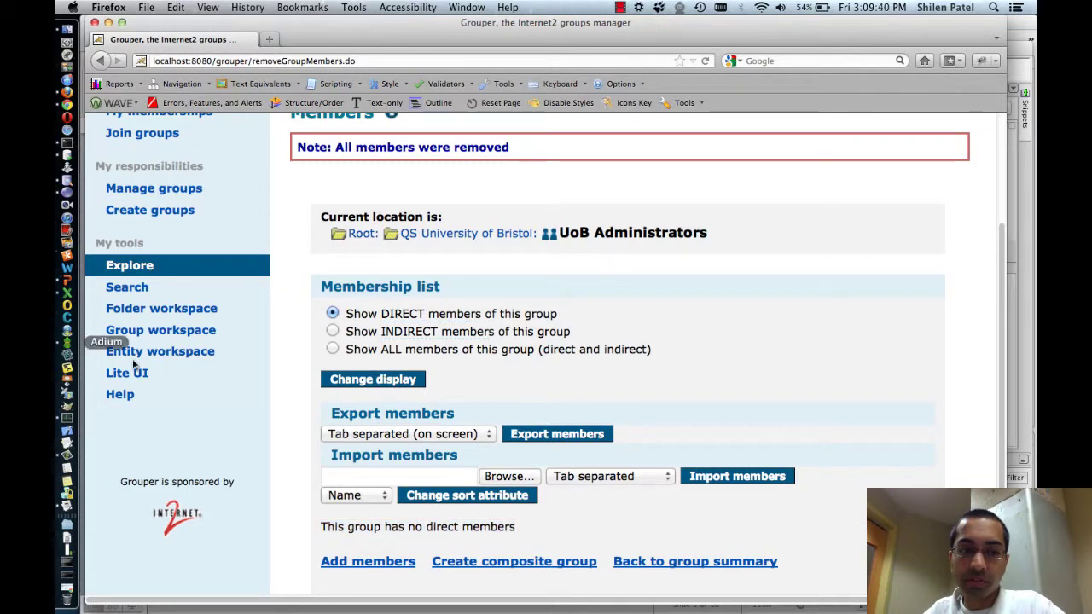
Switch to the slide presentation and advance past the Removing memberships slide
click(67, 275)
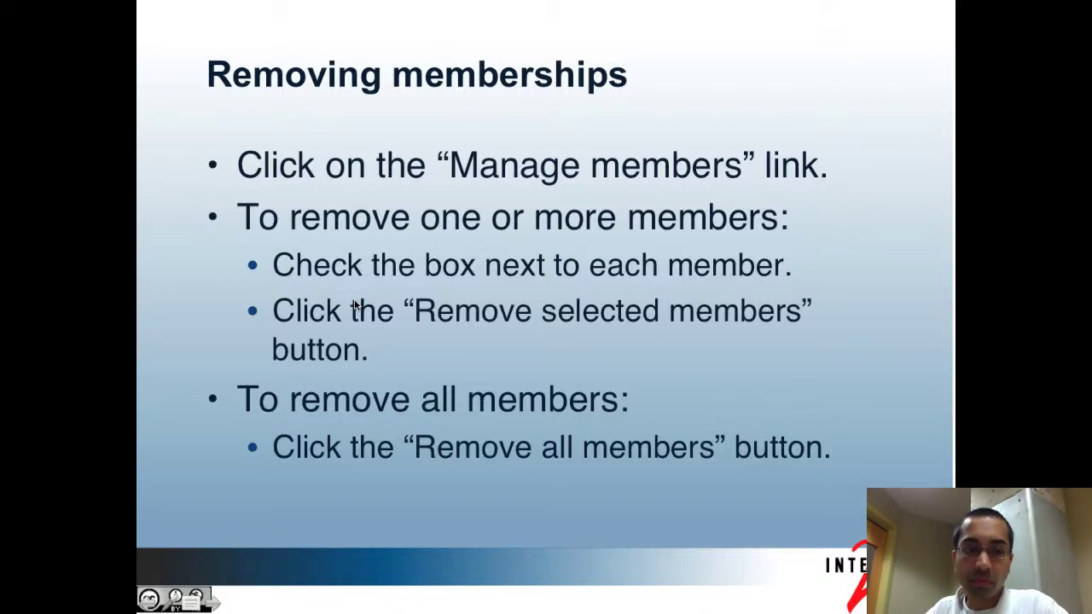
key(Right)
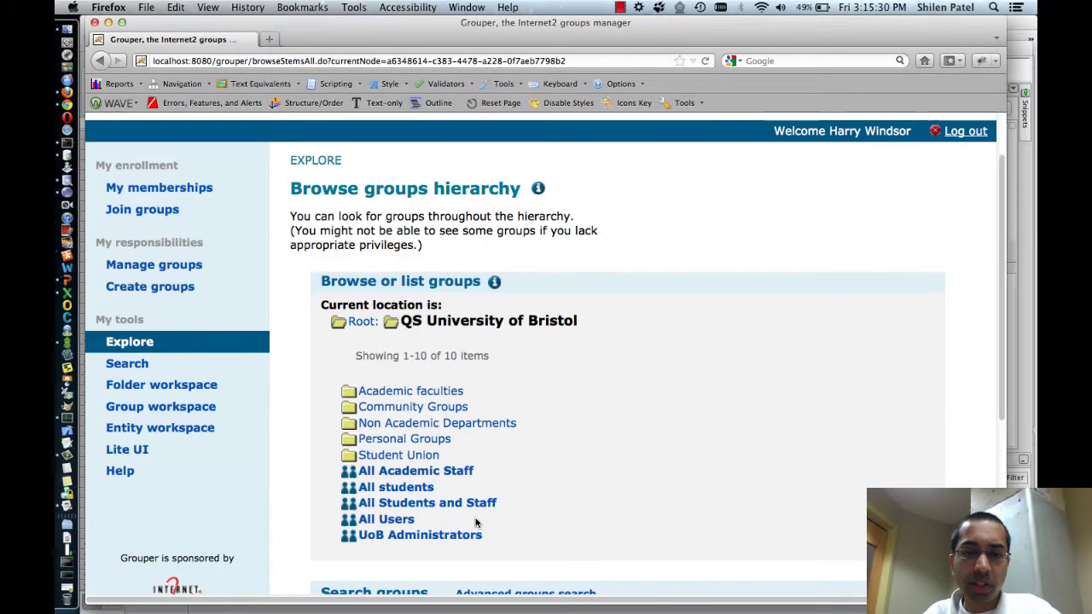
Open the member management page of the All Users group and review the first page of its direct members
scroll(432, 519, down, 1)
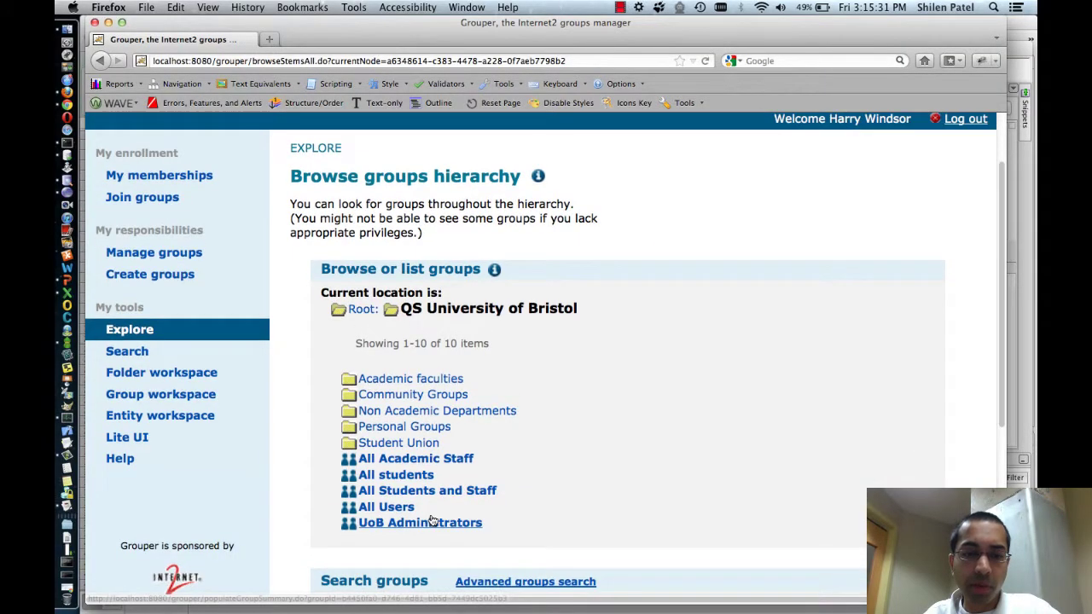
click(384, 508)
scroll(512, 418, down, 3)
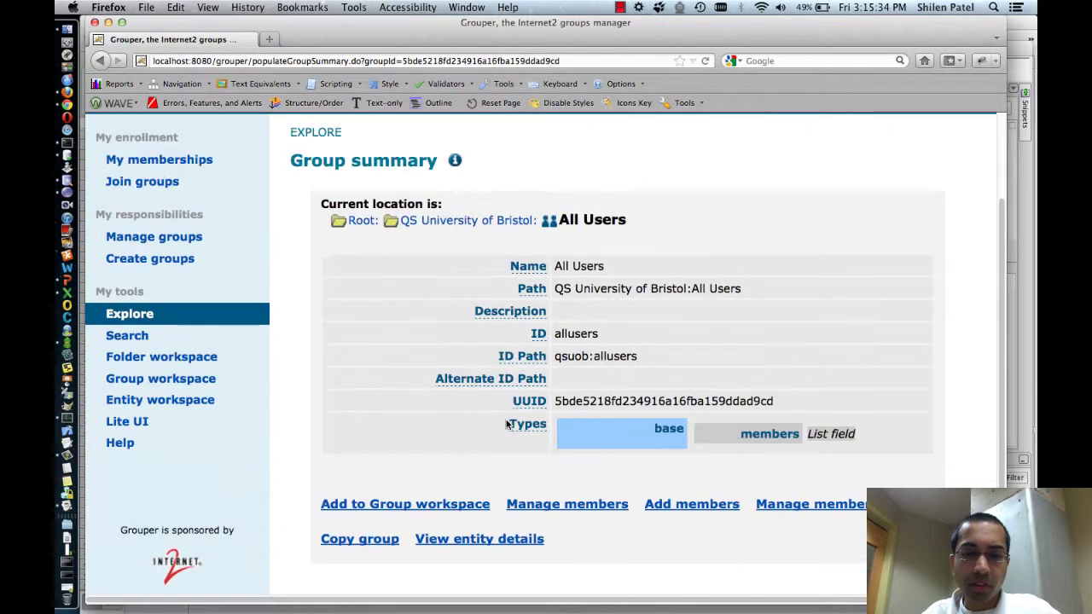
click(578, 509)
scroll(537, 432, down, 3)
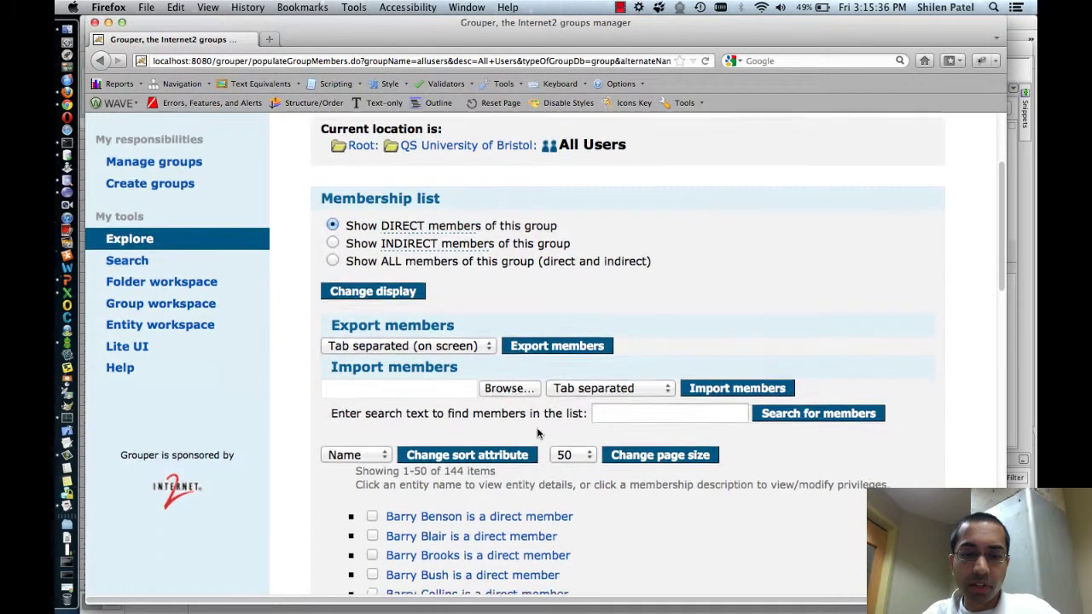
drag(445, 473, 465, 473)
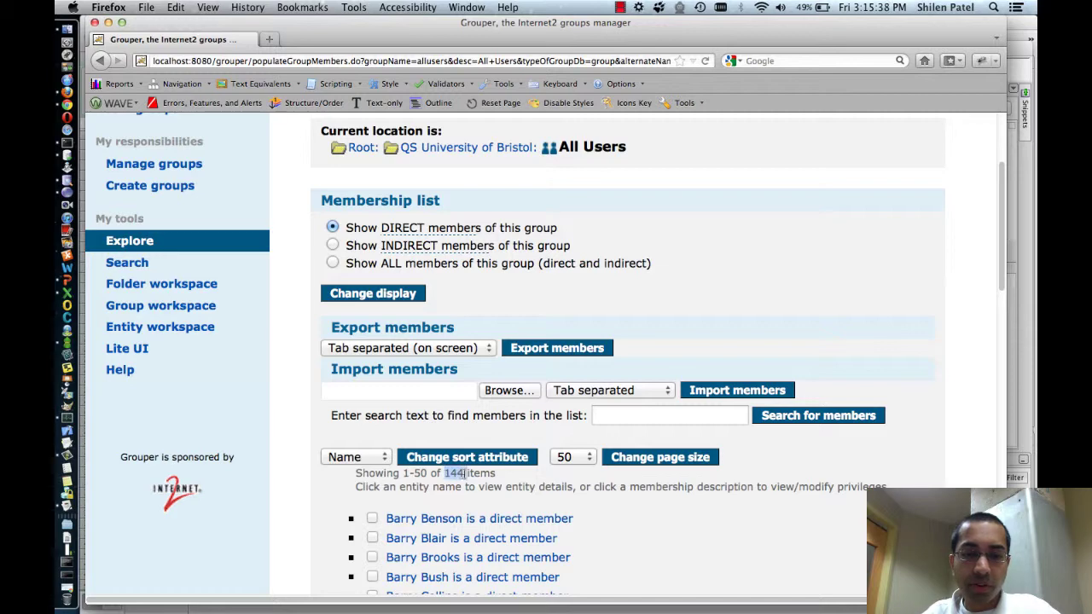
scroll(501, 482, down, 1)
scroll(501, 482, down, 15)
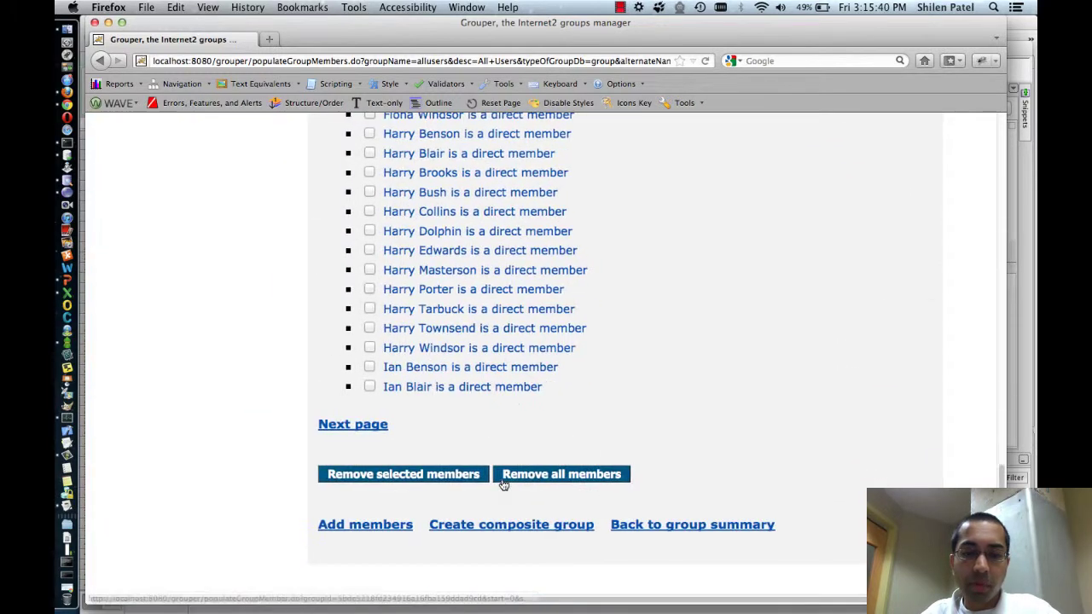
Remove all members from the All Users group and accept the confirmation
click(595, 477)
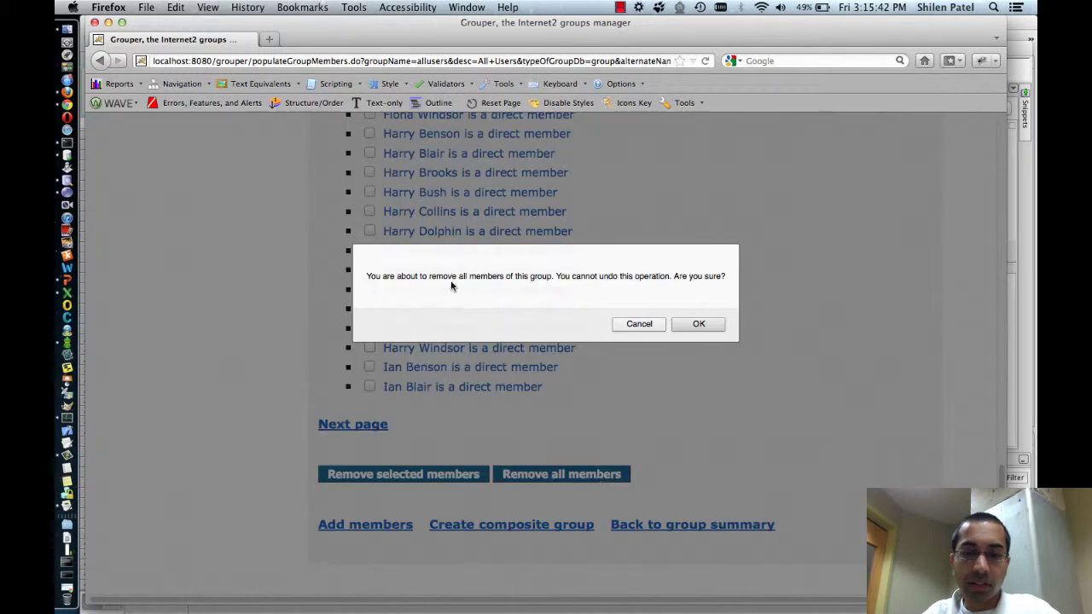
click(699, 324)
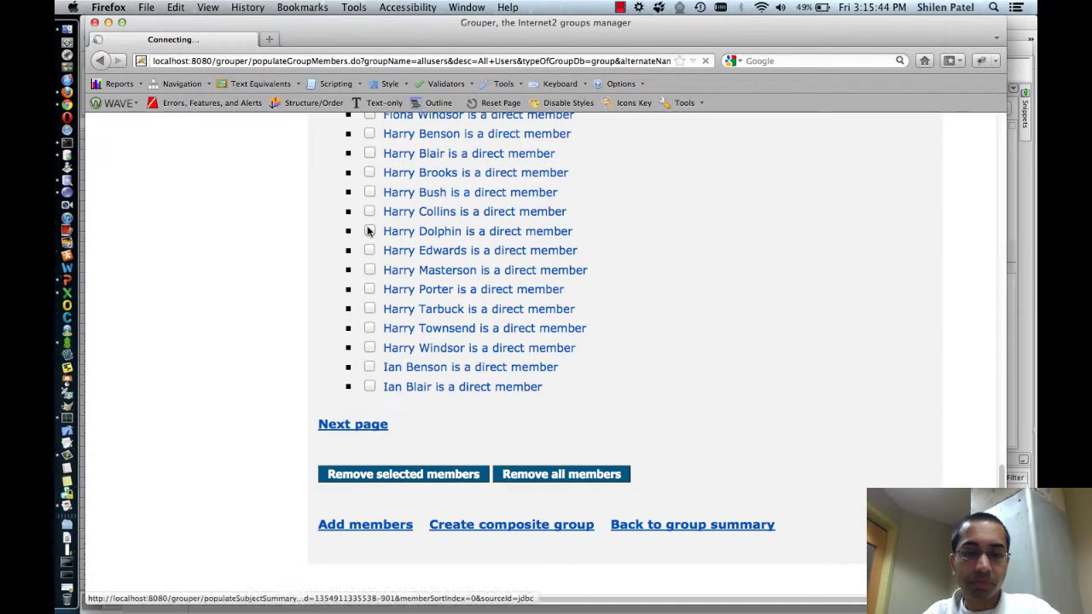
Switch to Excel and look through the list of user IDs in allusers.txt
key(super+Tab)
key(super+Tab)
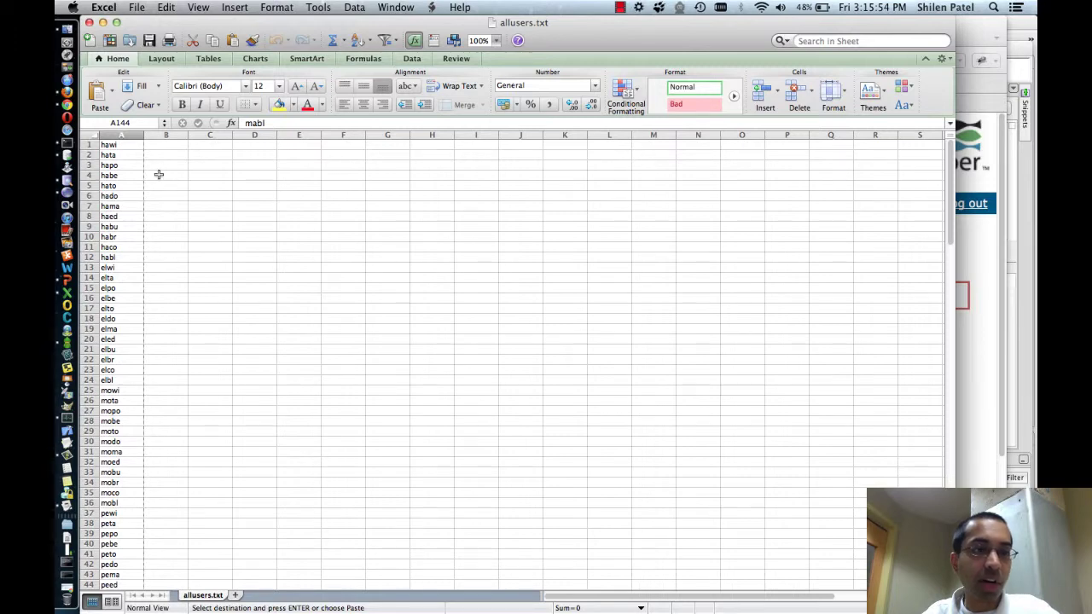
scroll(158, 175, down, 15)
scroll(159, 175, down, 9)
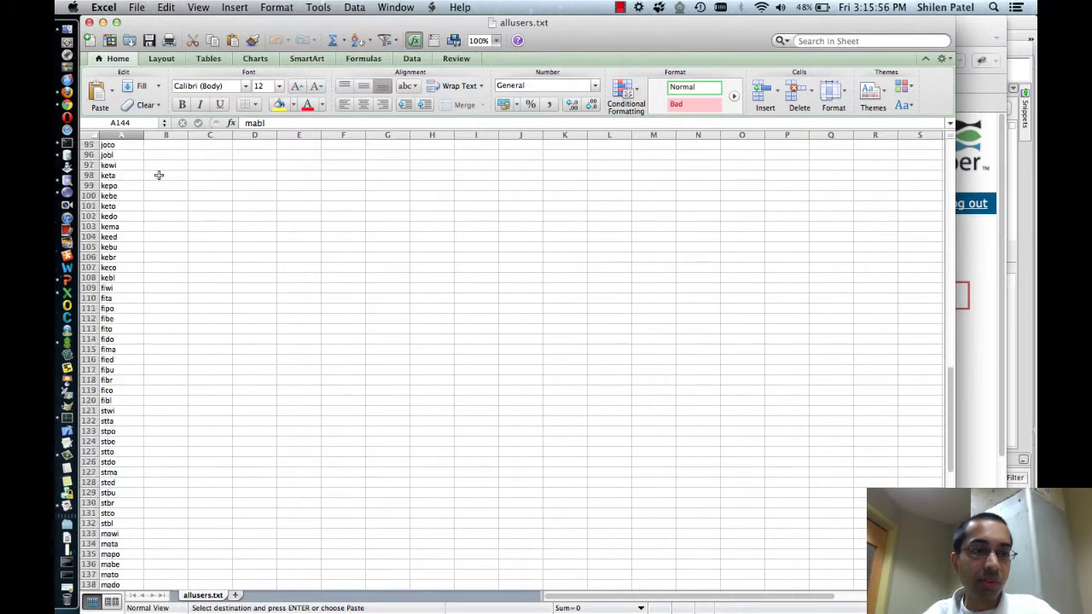
scroll(130, 272, up, 20)
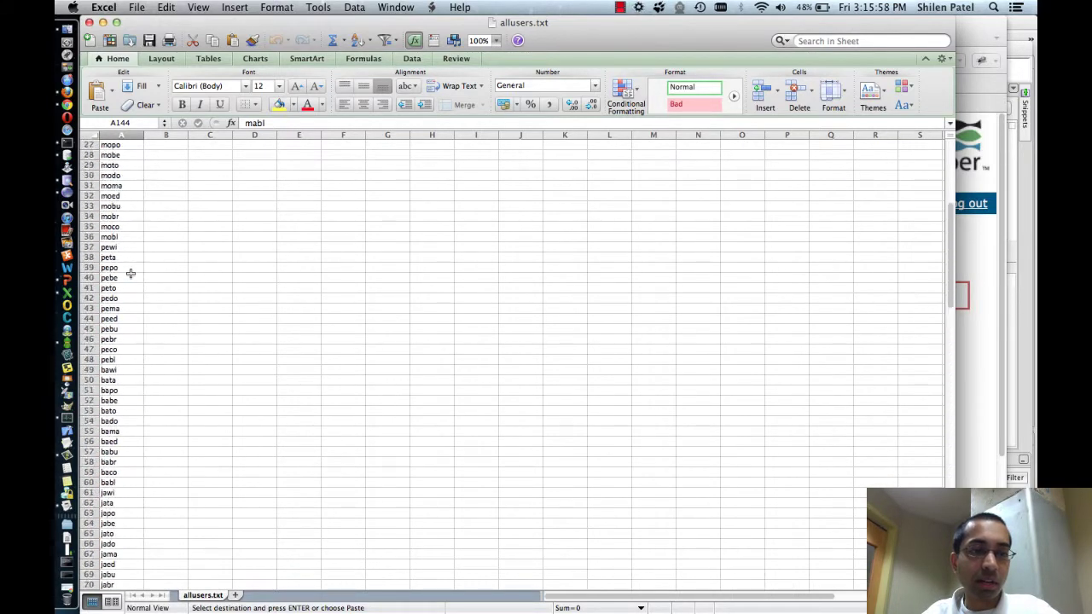
Switch back to Grouper in Firefox and check the direct membership list of All Users
key(super+Tab)
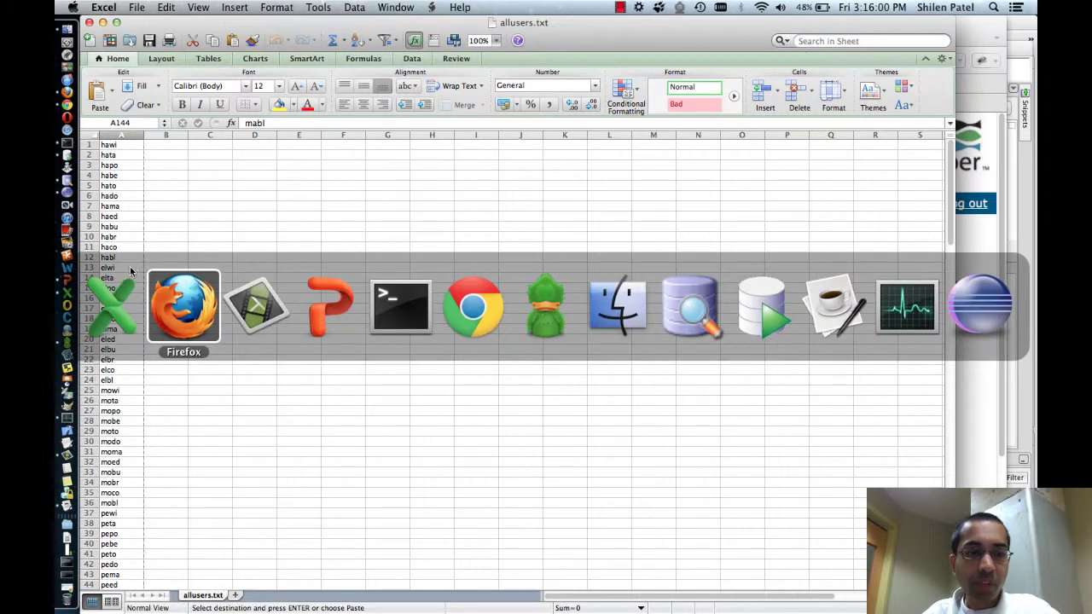
scroll(408, 497, down, 5)
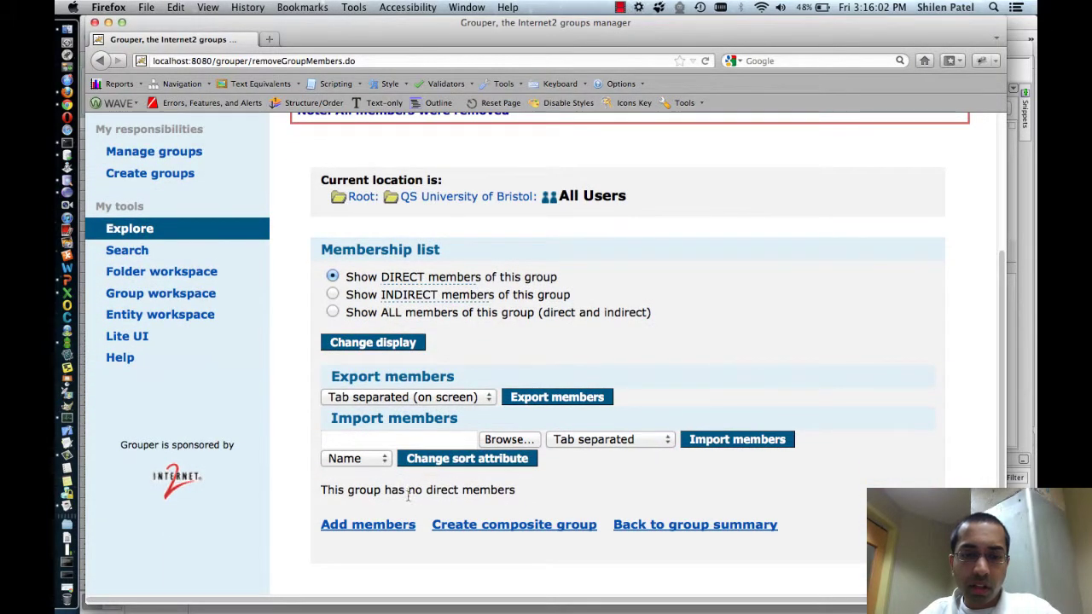
triple_click(407, 491)
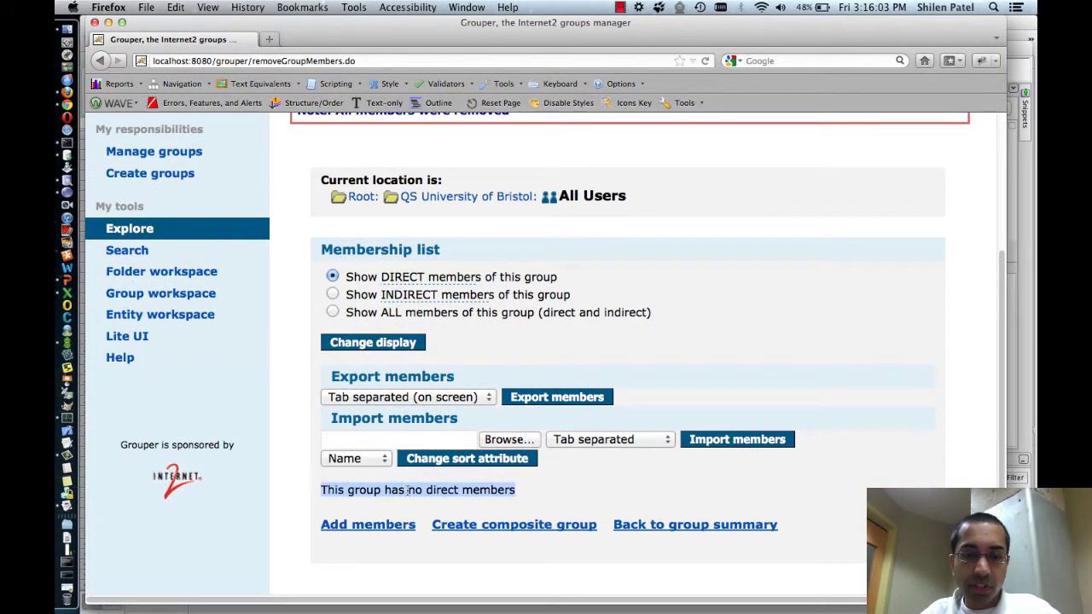
click(529, 496)
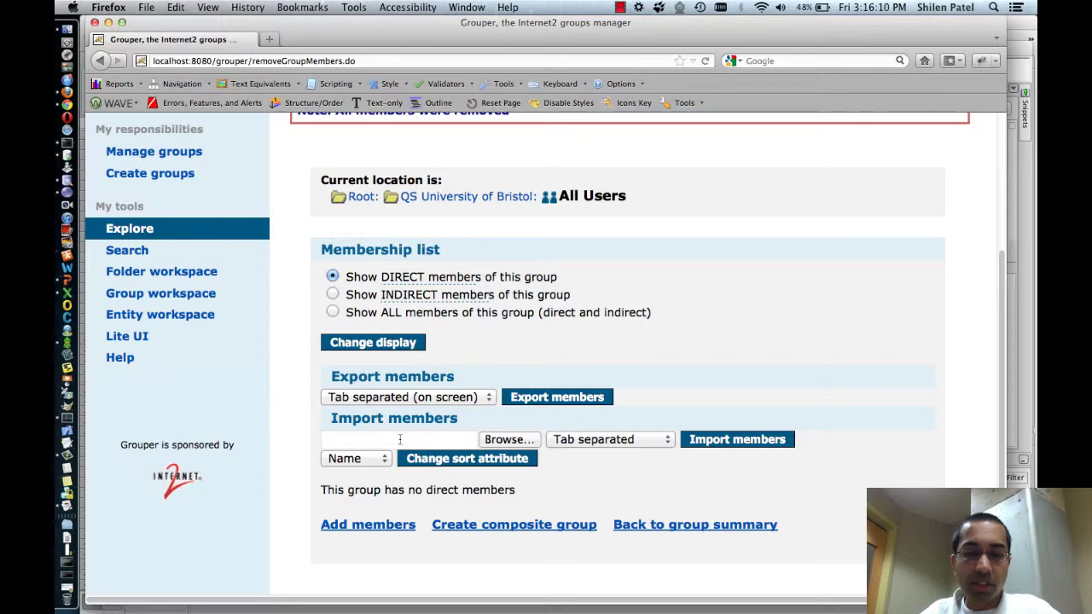
Import the IDs hawi and hata, one per line, into All Users as manually entered tab-separated data
click(725, 443)
scroll(500, 375, down, 1)
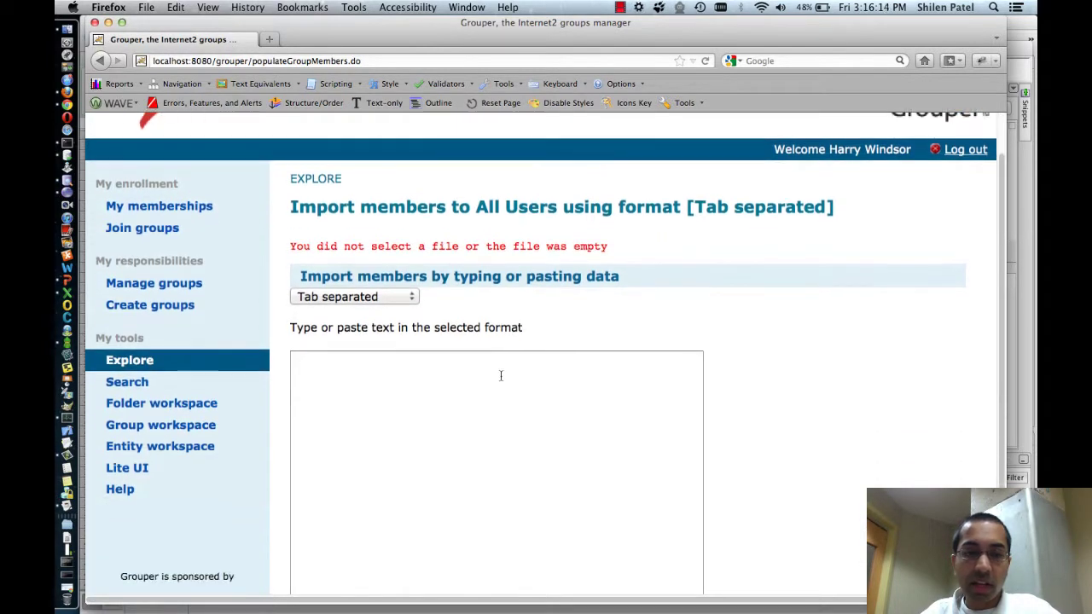
click(491, 426)
text(hawi)
key(Return)
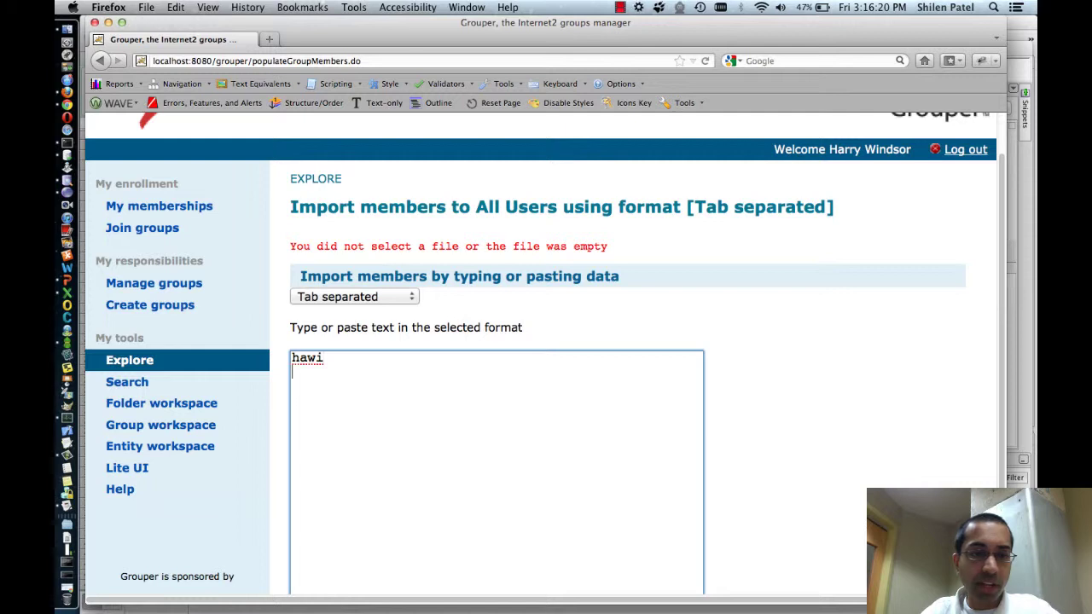
text(hata)
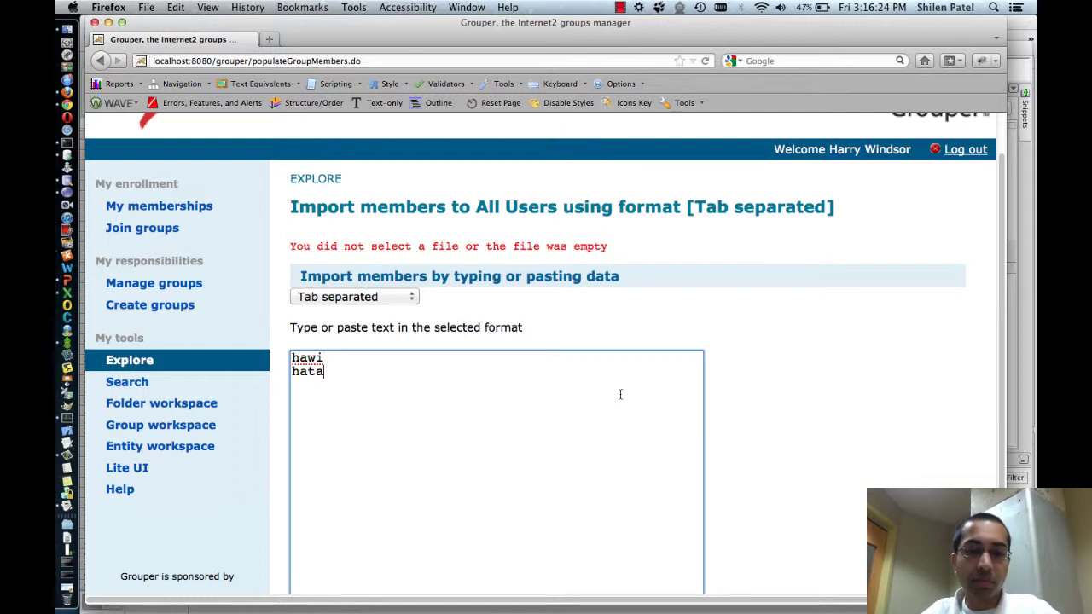
scroll(619, 394, down, 3)
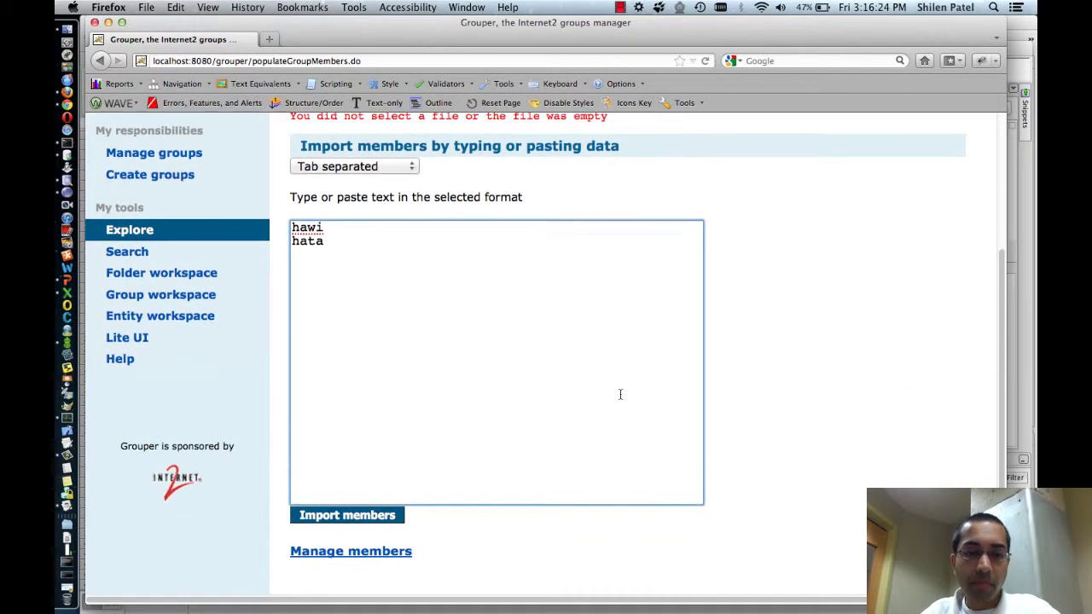
click(361, 518)
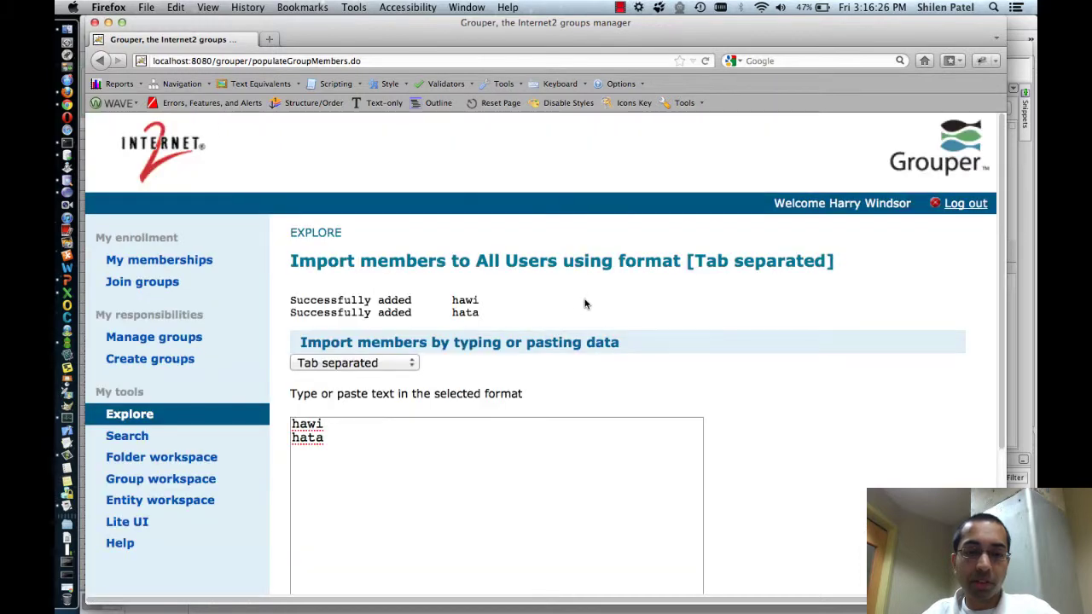
Review the import results and return to the member management page to check the direct members of All Users
drag(284, 307, 443, 326)
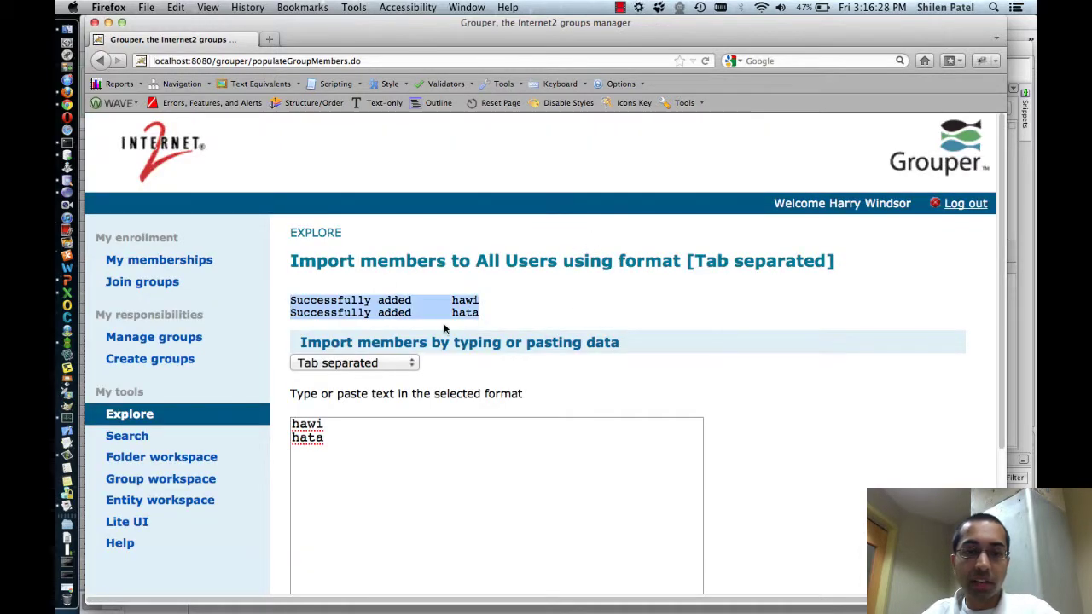
scroll(528, 317, down, 5)
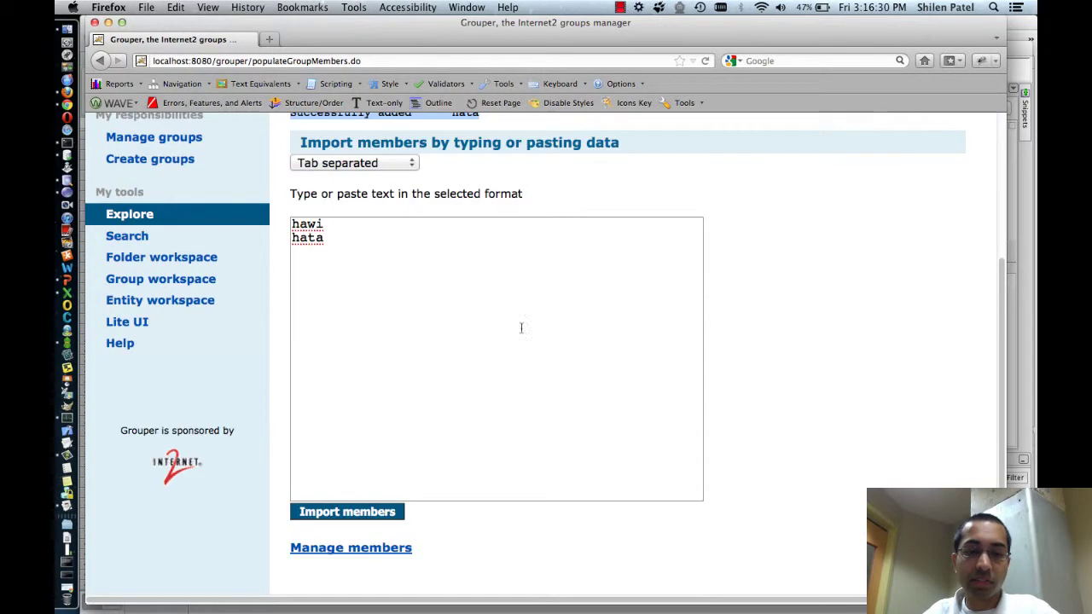
click(350, 548)
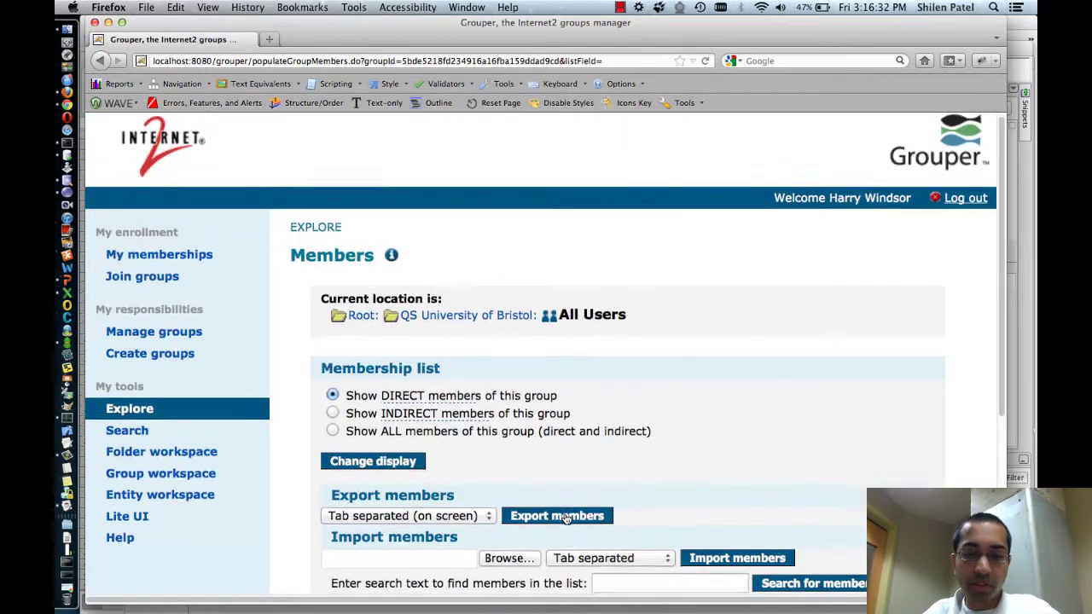
scroll(563, 517, down, 5)
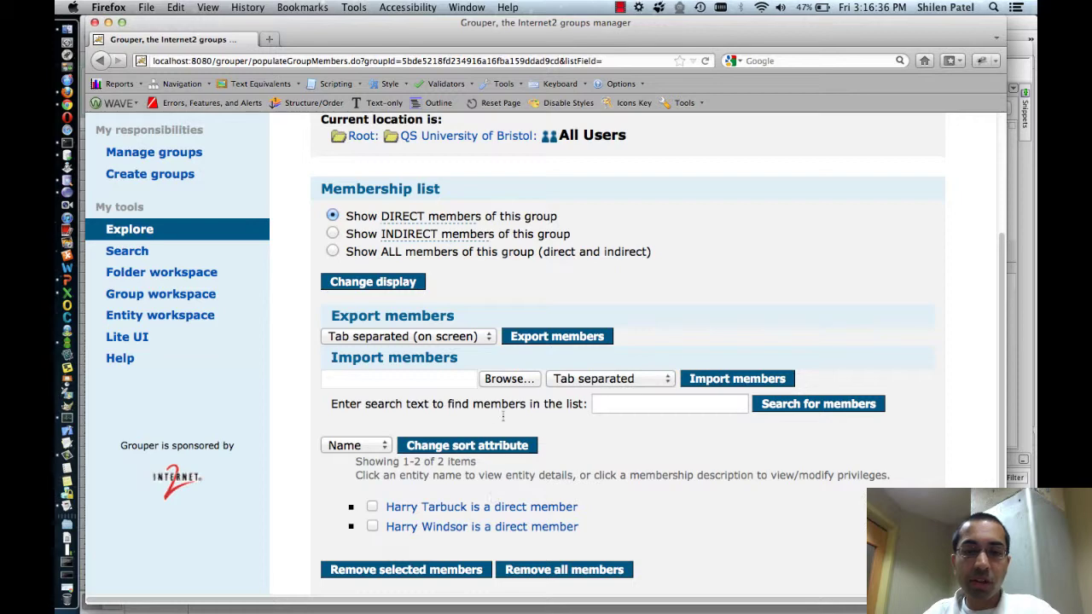
Choose allusers.txt from the tmp folder, compare it with the list in Excel, and import it into All Users as Tab separated
click(503, 380)
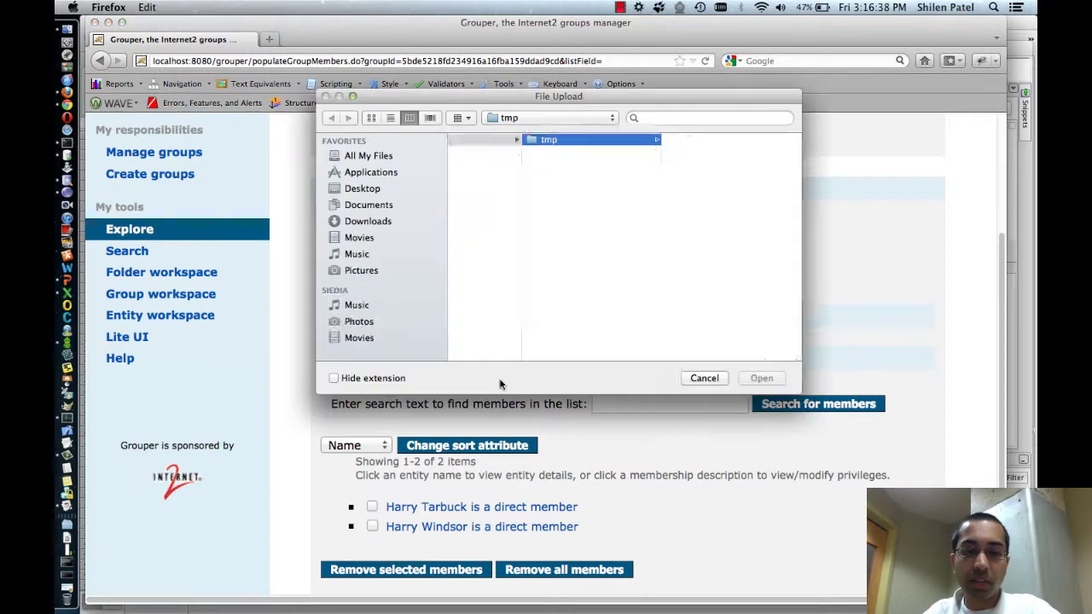
double_click(700, 139)
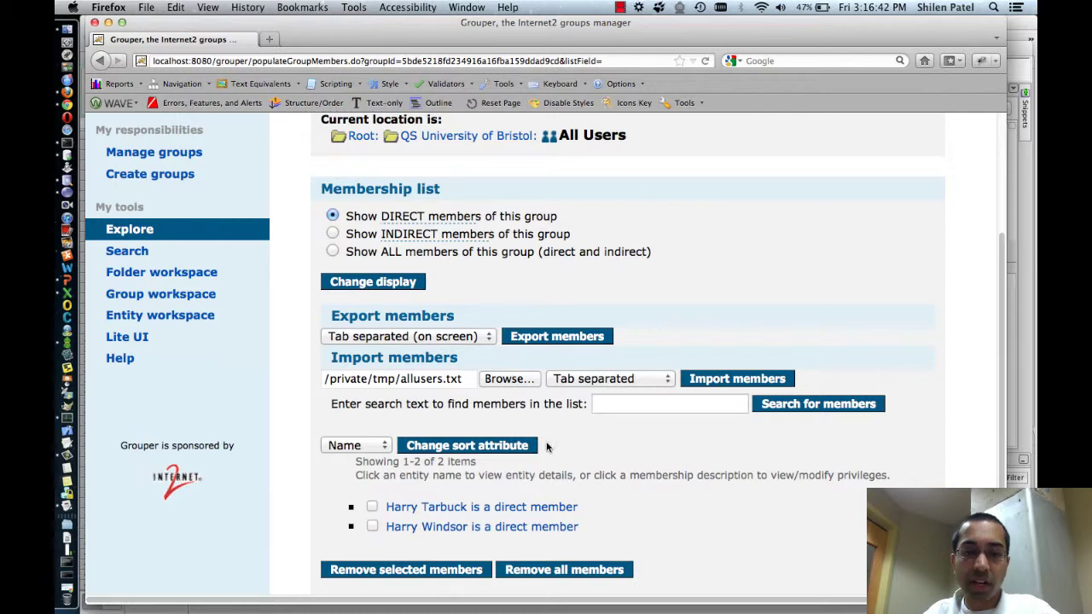
key(super+Tab)
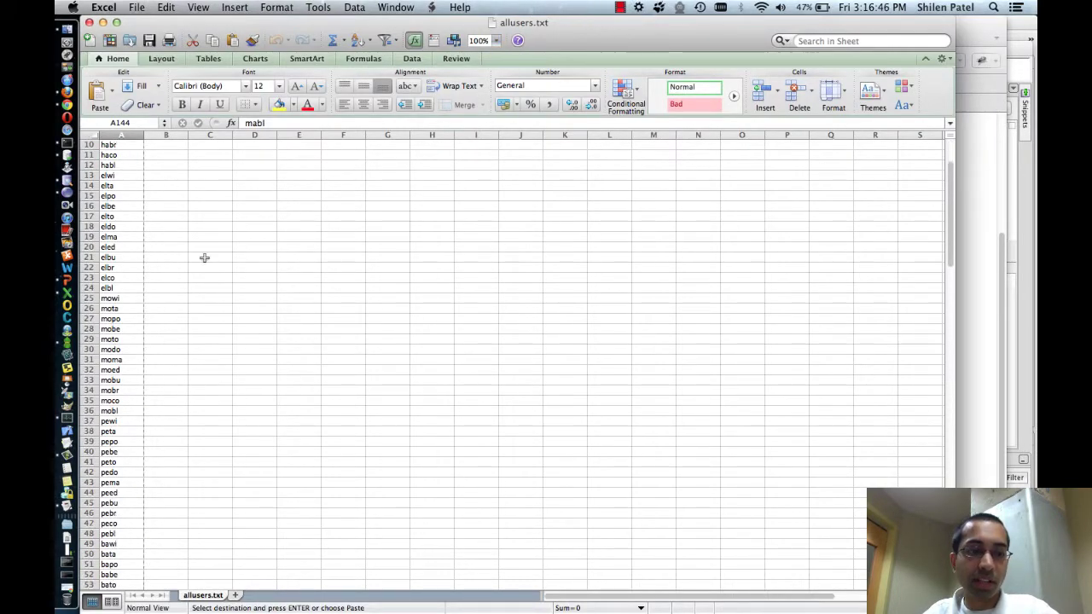
key(super+Tab)
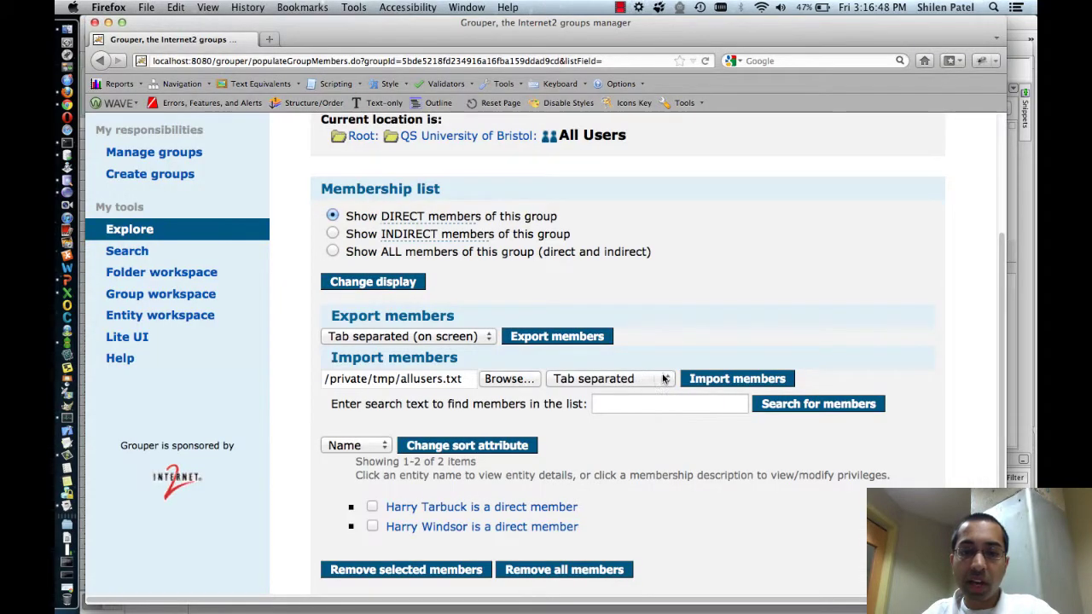
click(710, 380)
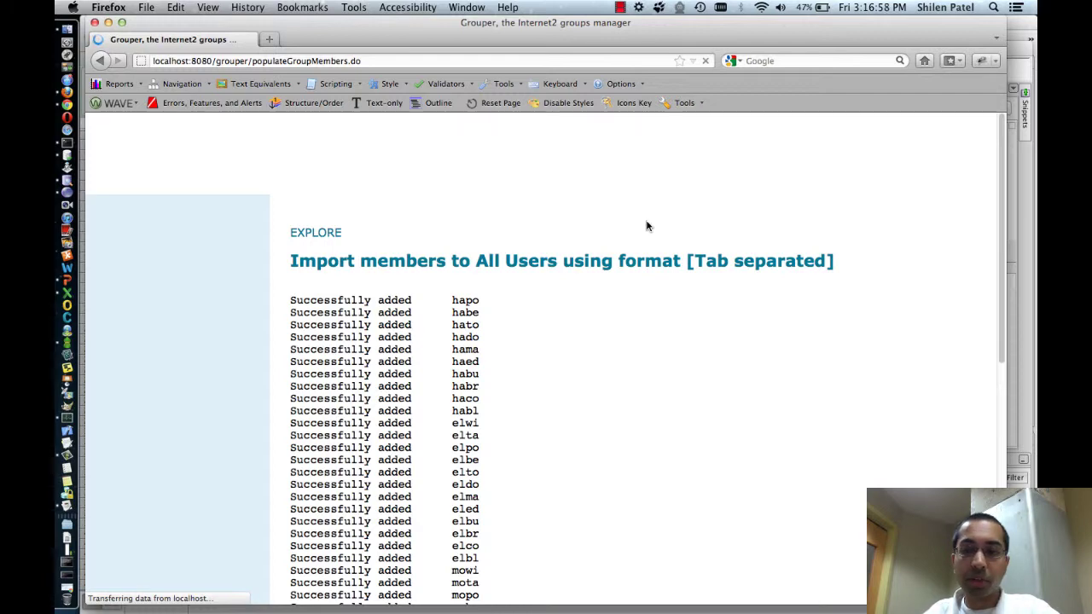
Review the per-user results of the allusers.txt import through to the end of the list
scroll(646, 226, down, 5)
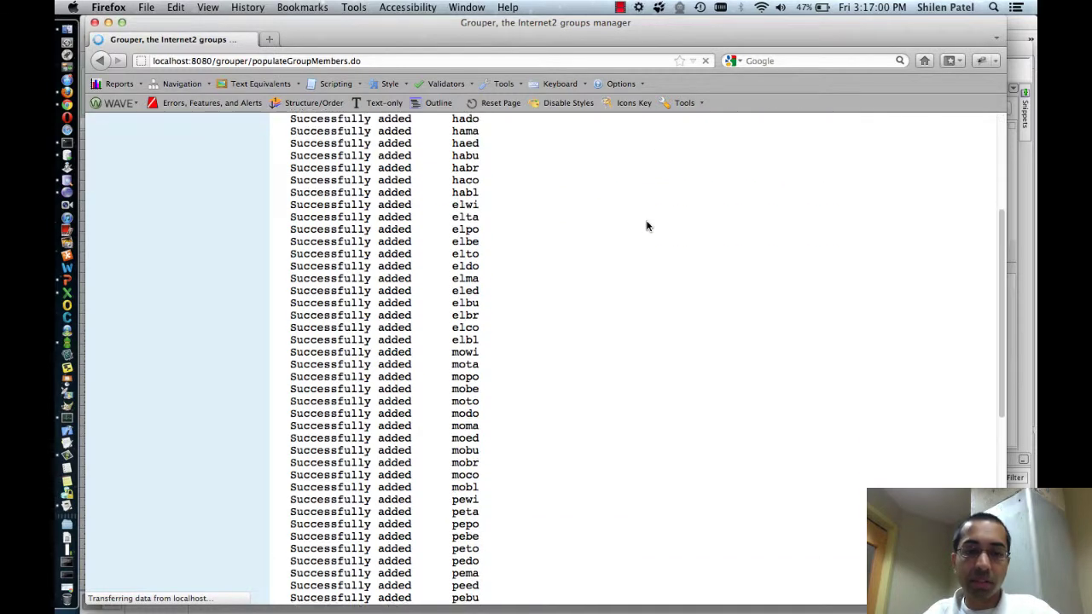
scroll(647, 226, down, 10)
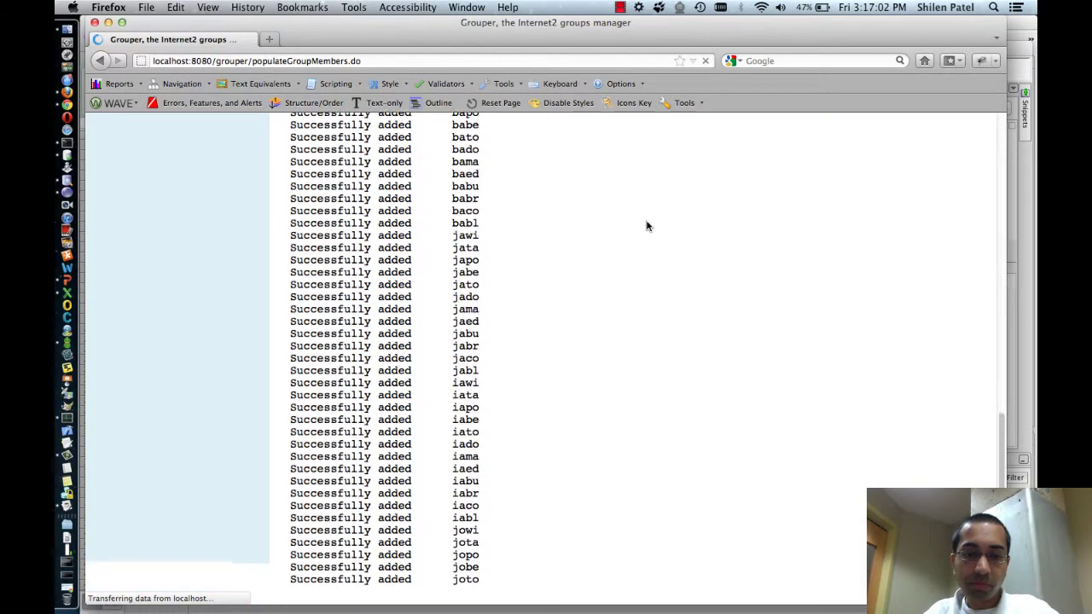
scroll(646, 226, down, 5)
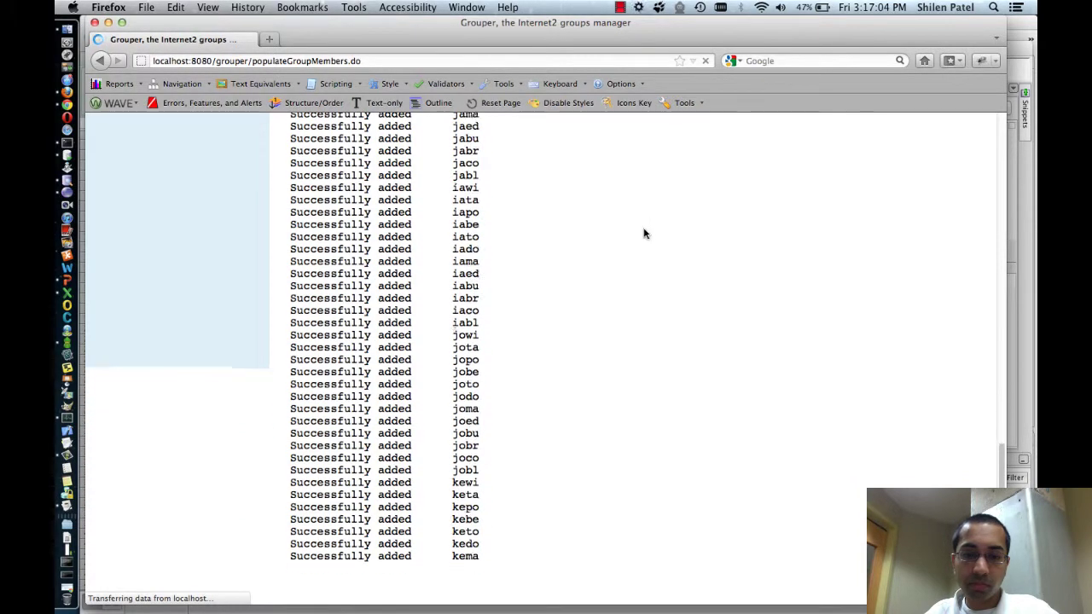
scroll(644, 233, down, 4)
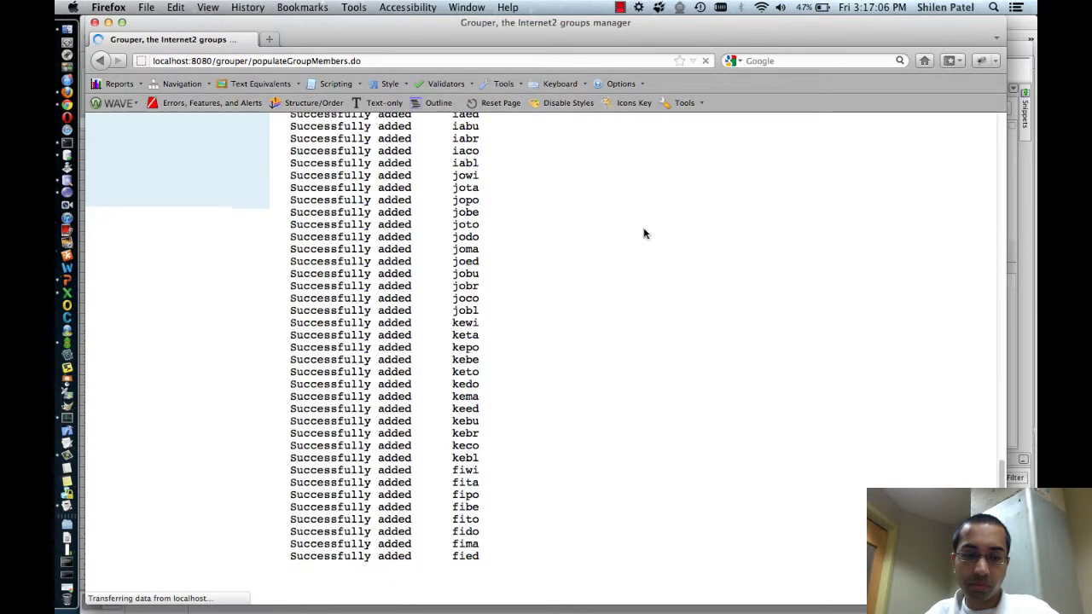
scroll(644, 235, down, 4)
scroll(644, 248, down, 5)
scroll(644, 256, down, 10)
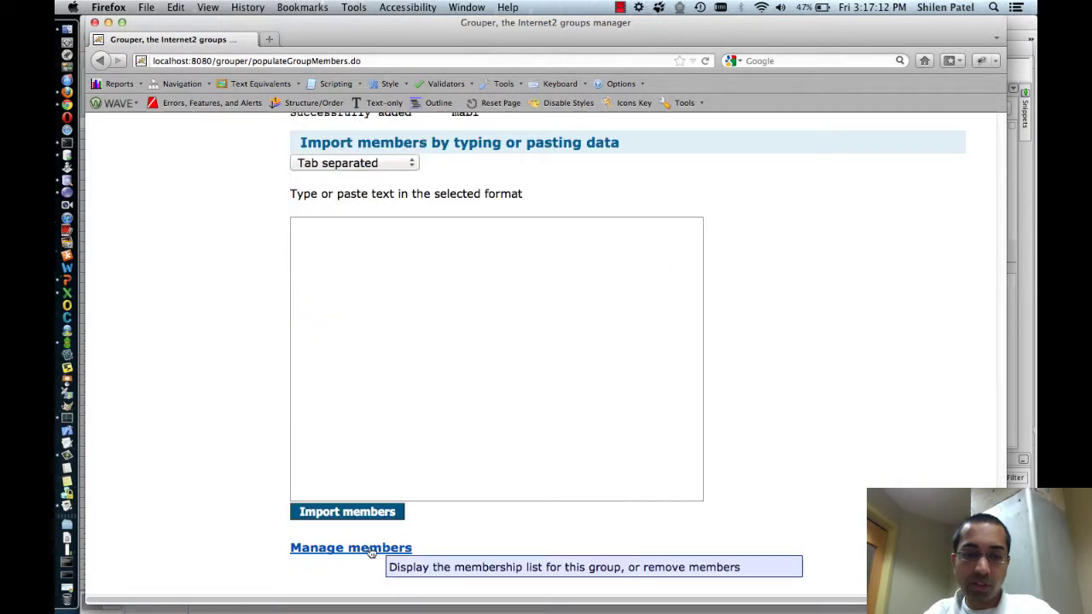
Open the member management page of All Users and check the total number of direct members
click(371, 550)
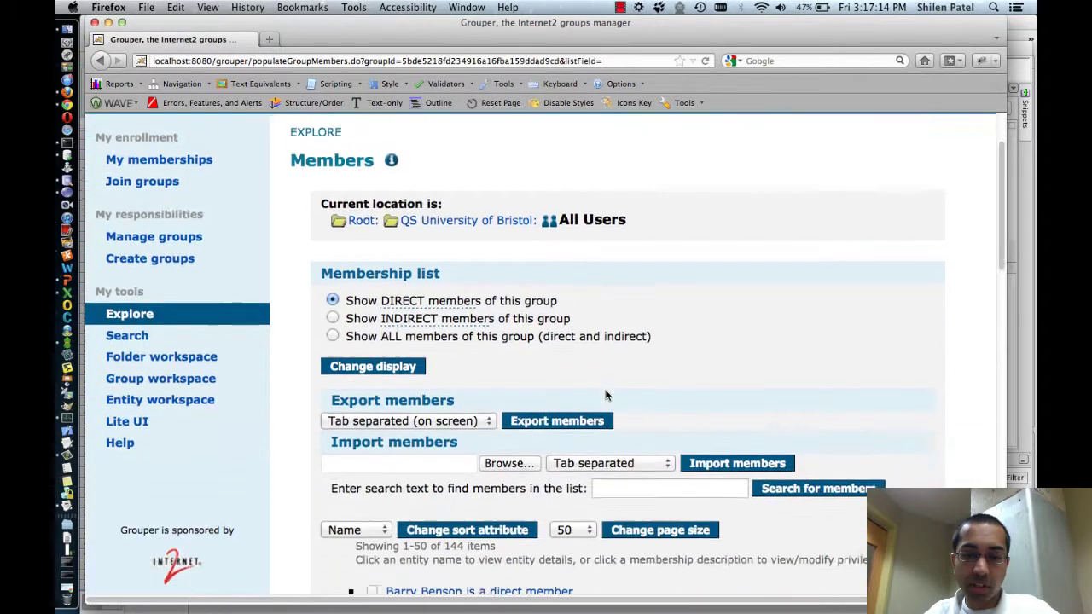
scroll(605, 394, down, 3)
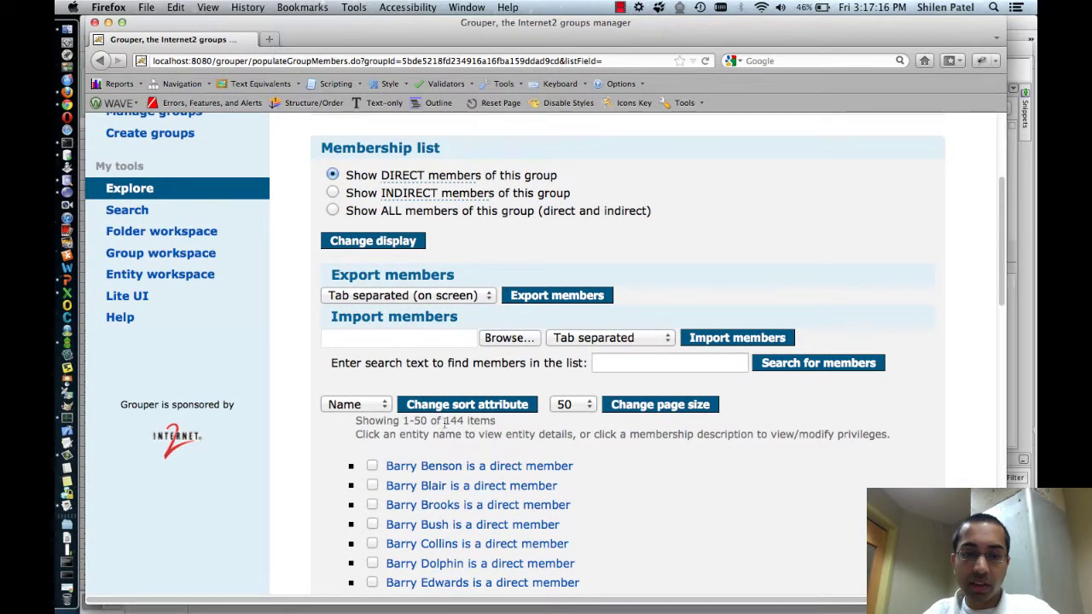
drag(443, 421, 499, 423)
click(514, 427)
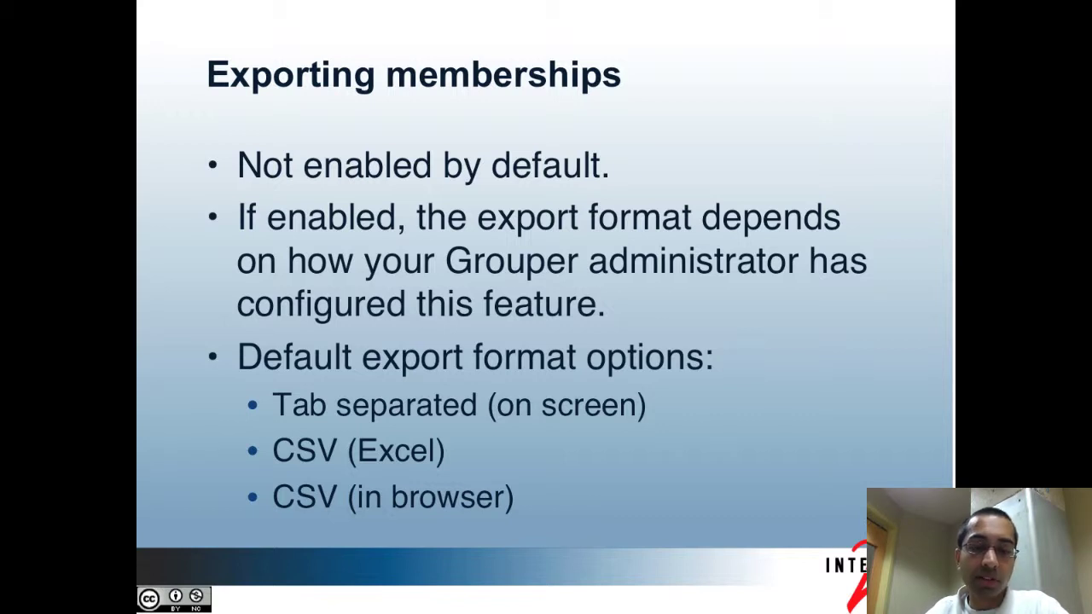
Advance past the Exporting memberships slide, switch to Grouper, and export the All Users members as Tab separated (on screen), reviewing the exported list
key(Right)
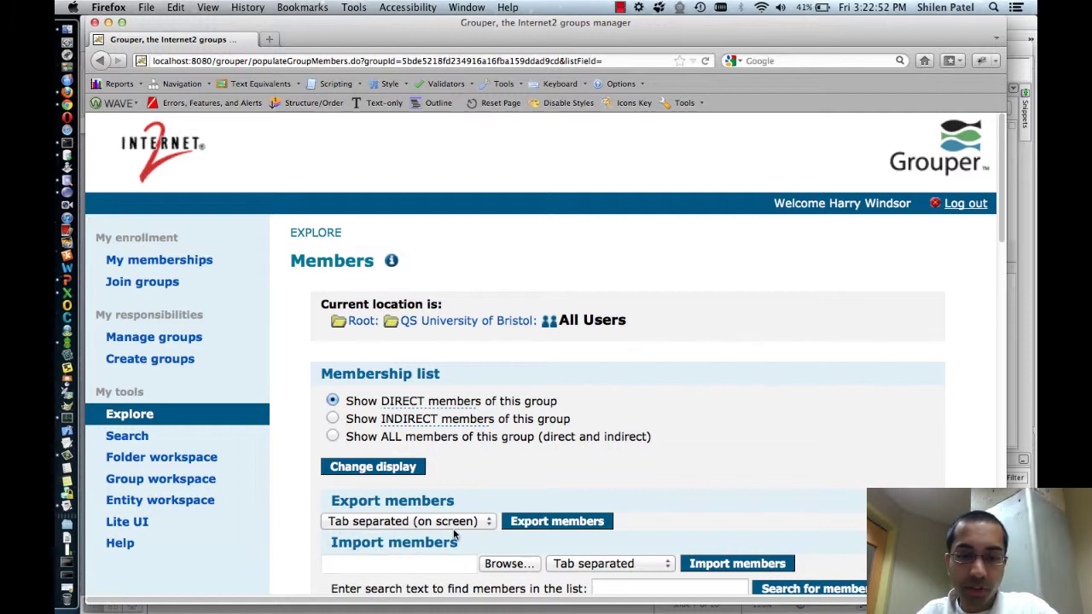
click(558, 524)
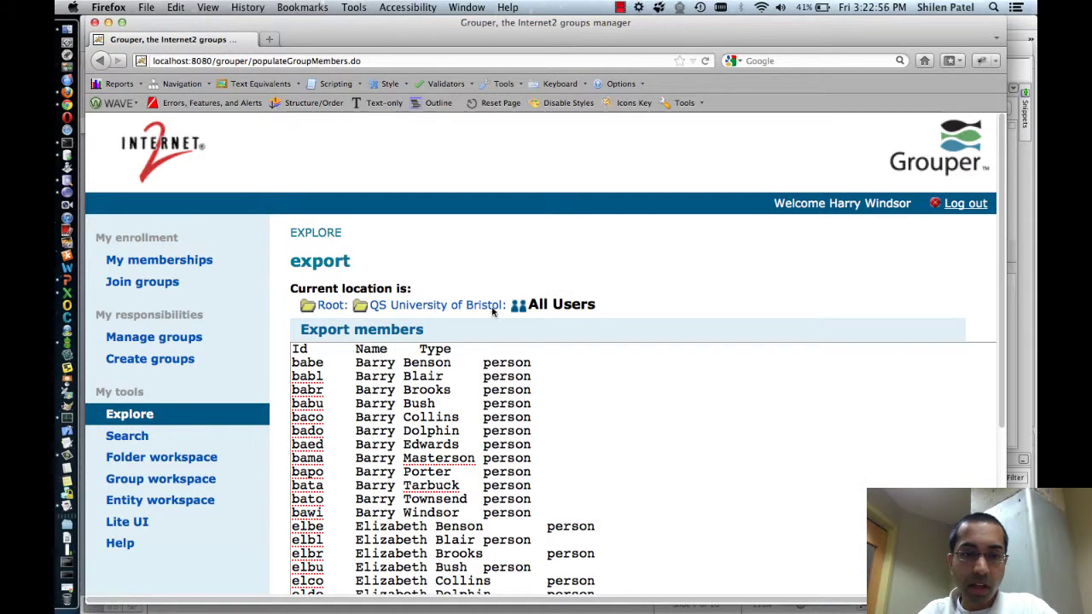
scroll(492, 311, down, 3)
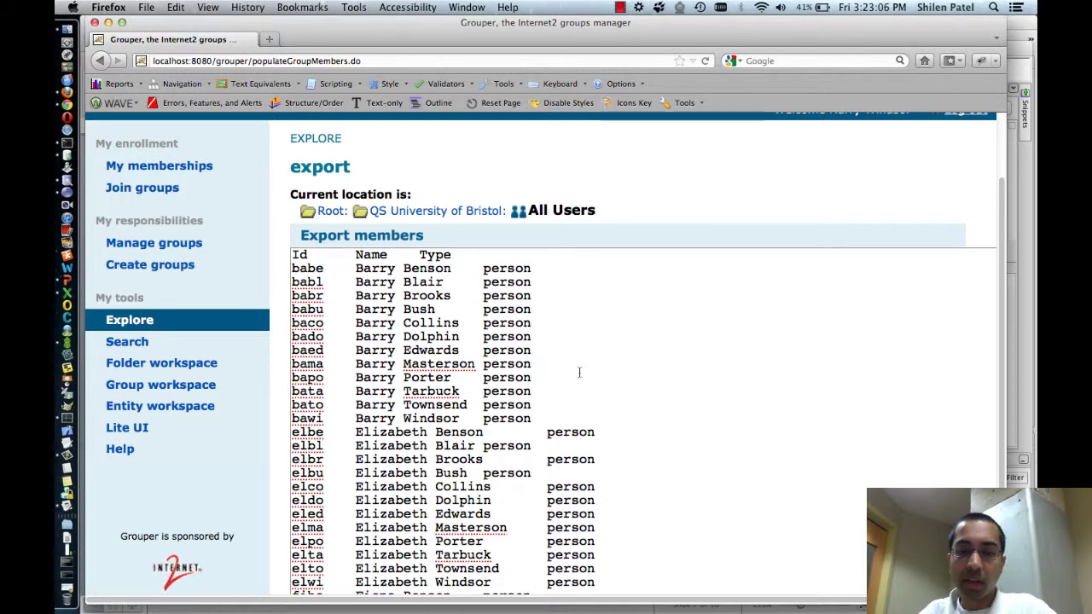
scroll(580, 372, down, 10)
scroll(579, 371, down, 15)
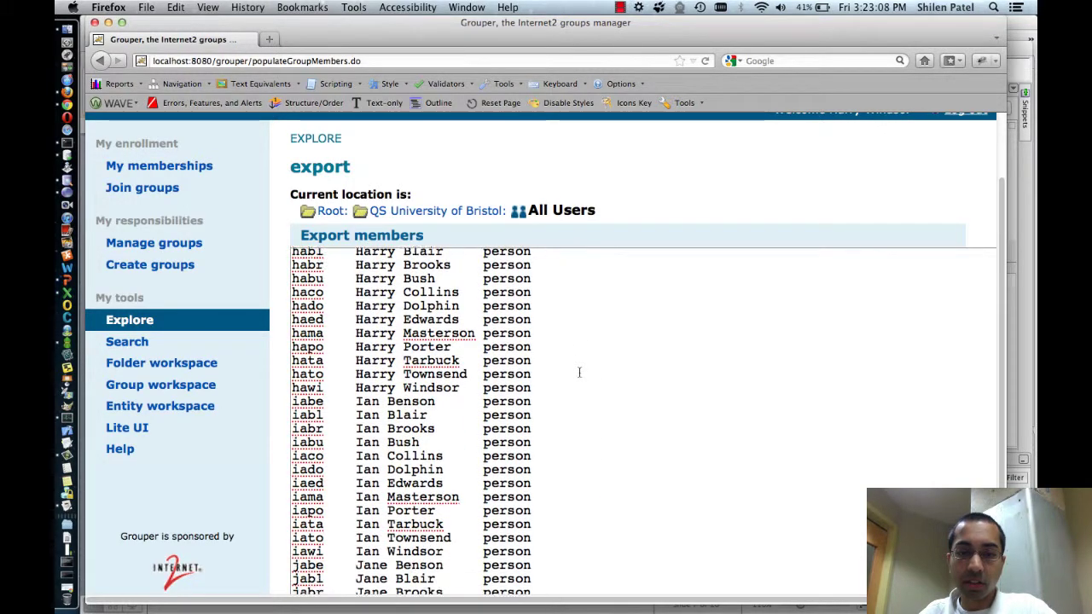
Return to the All Users members page, export the members as CSV (Open with Excel), save memberExport.csv and open it in Excel
scroll(579, 372, up, 20)
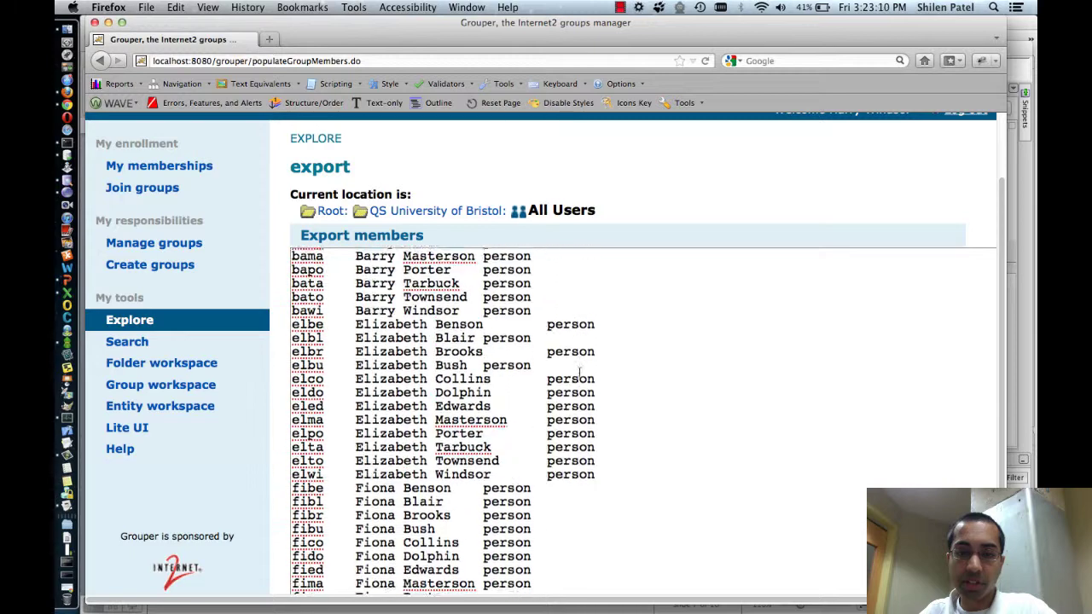
key(super+Left)
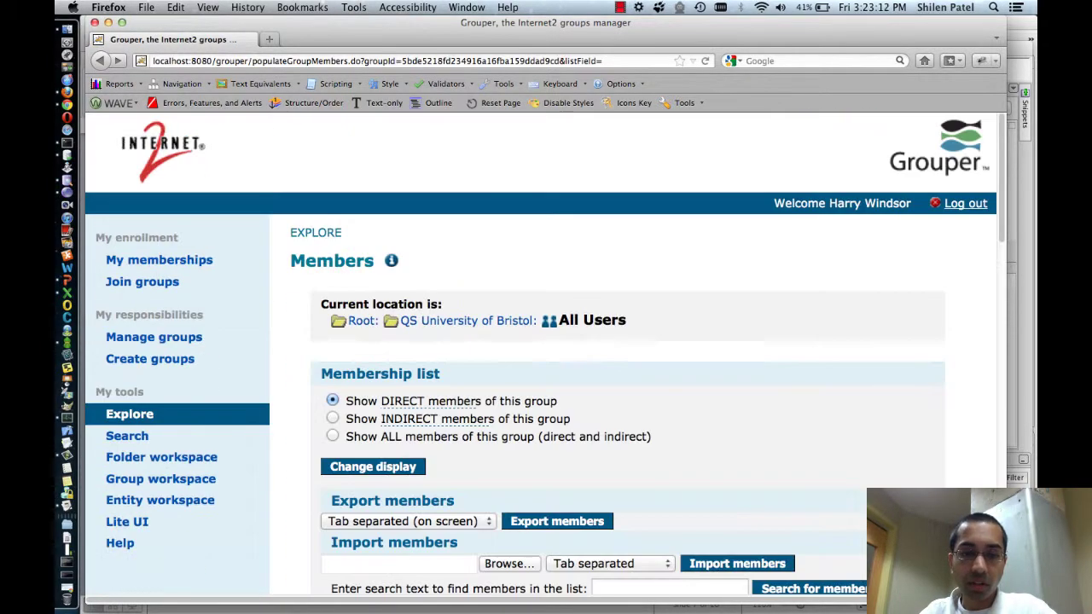
click(378, 522)
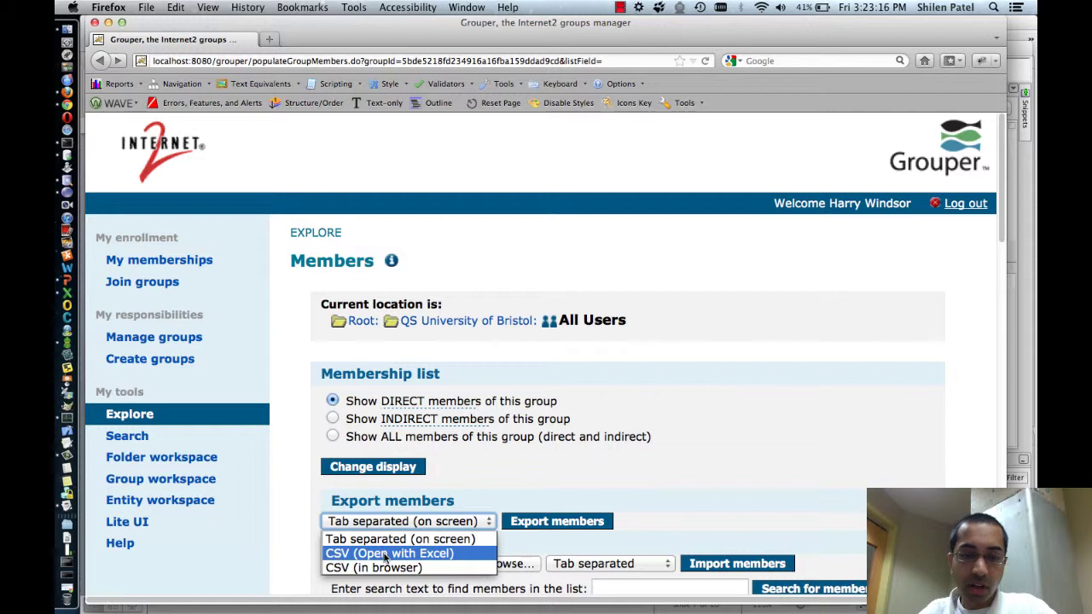
click(372, 554)
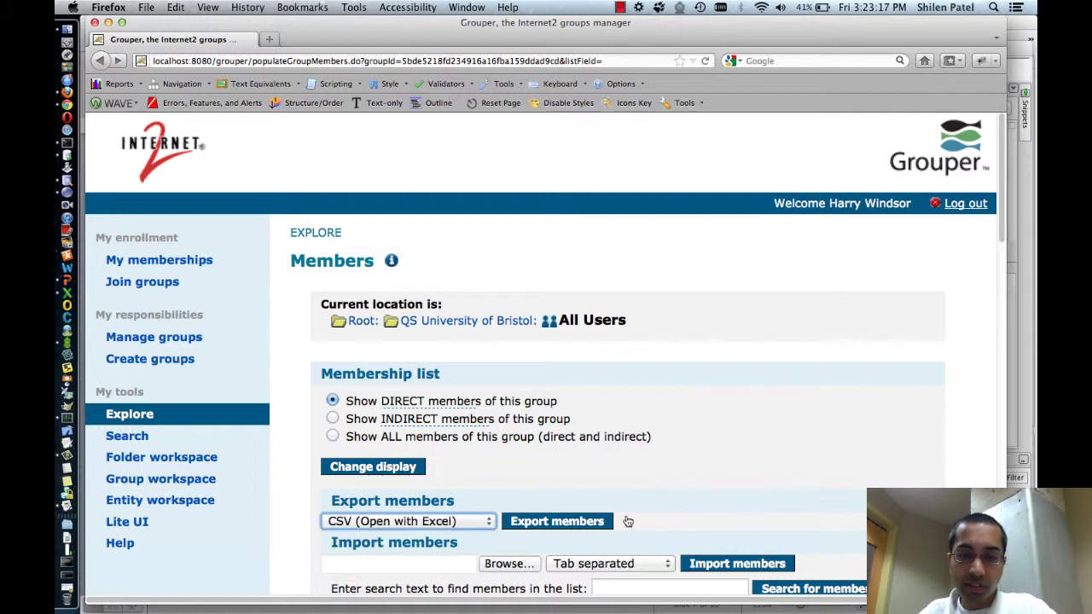
click(550, 522)
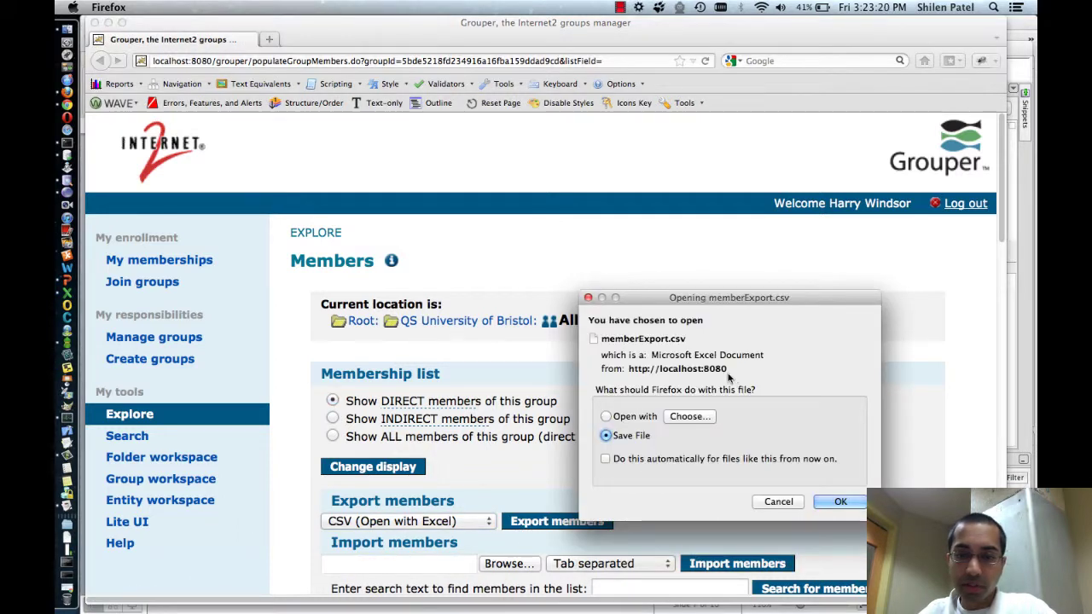
click(839, 503)
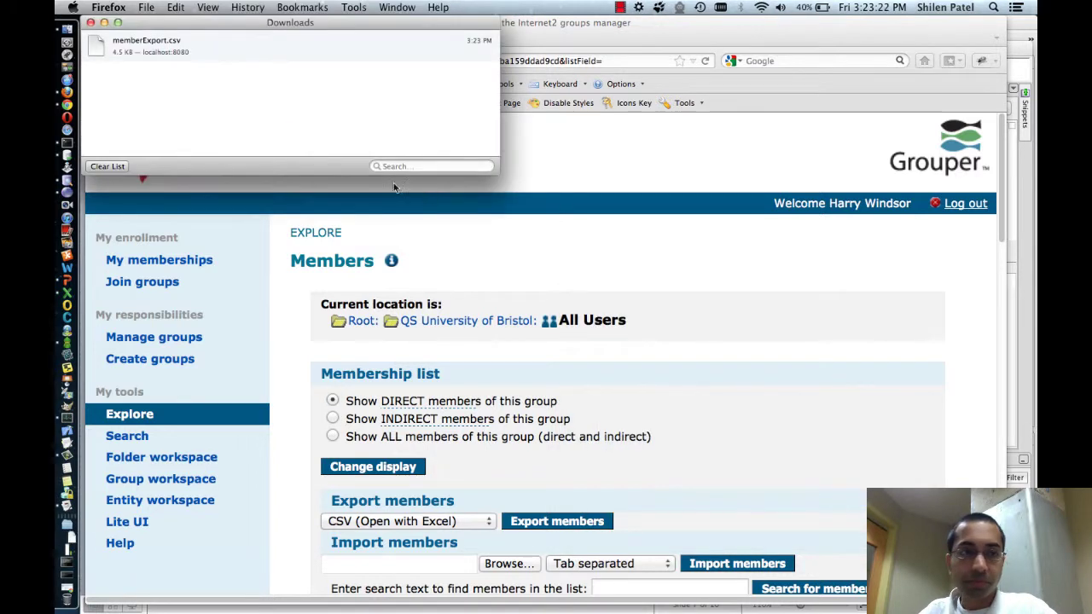
right_click(169, 49)
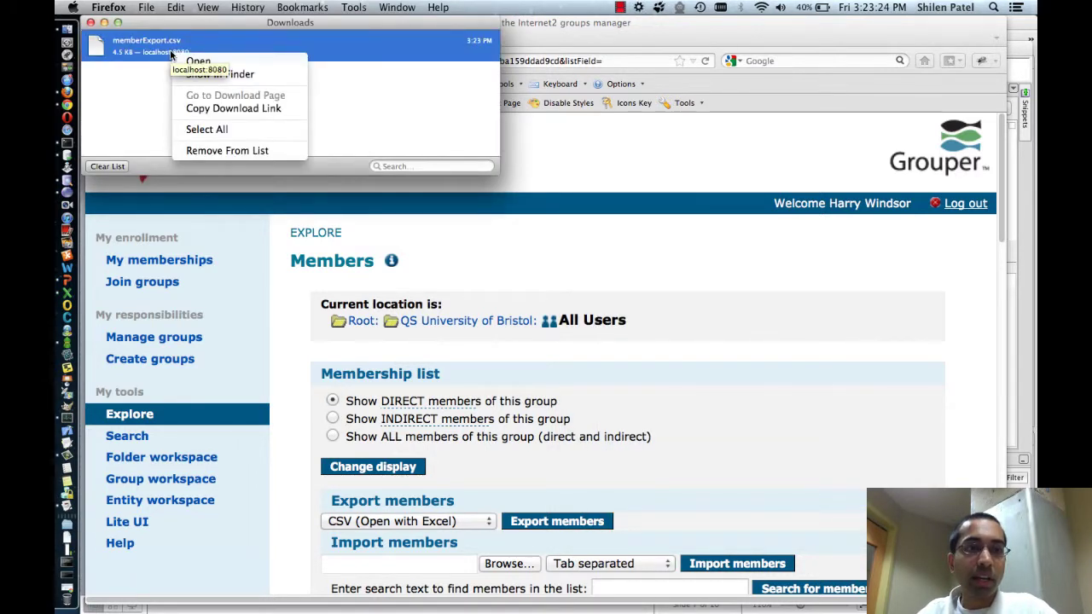
click(222, 62)
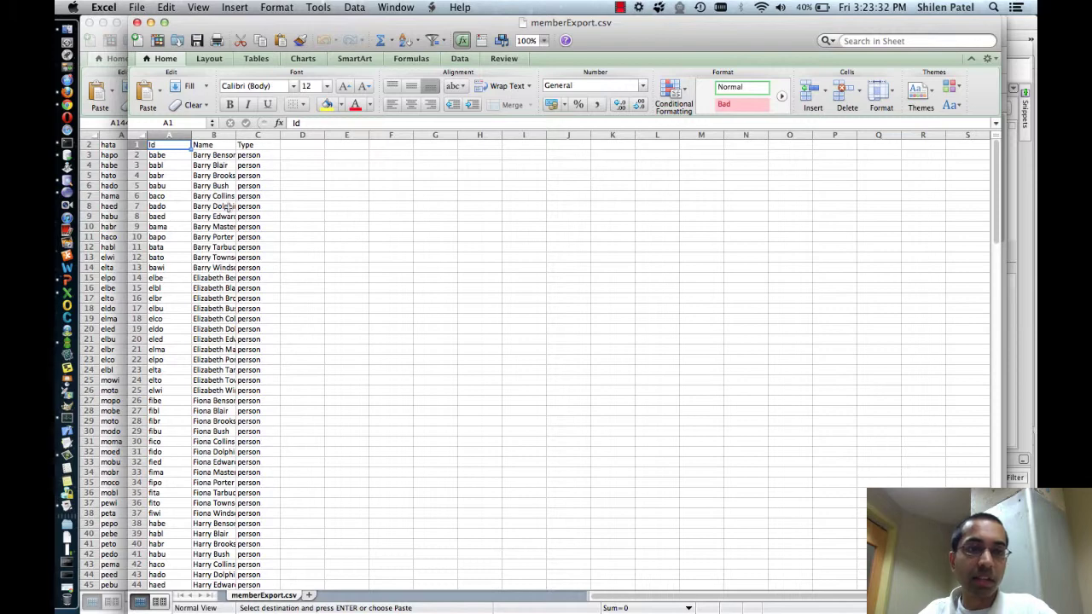
Switch back to Grouper in Firefox, export the All Users members as CSV (in browser), and look through the output
key(super+Tab)
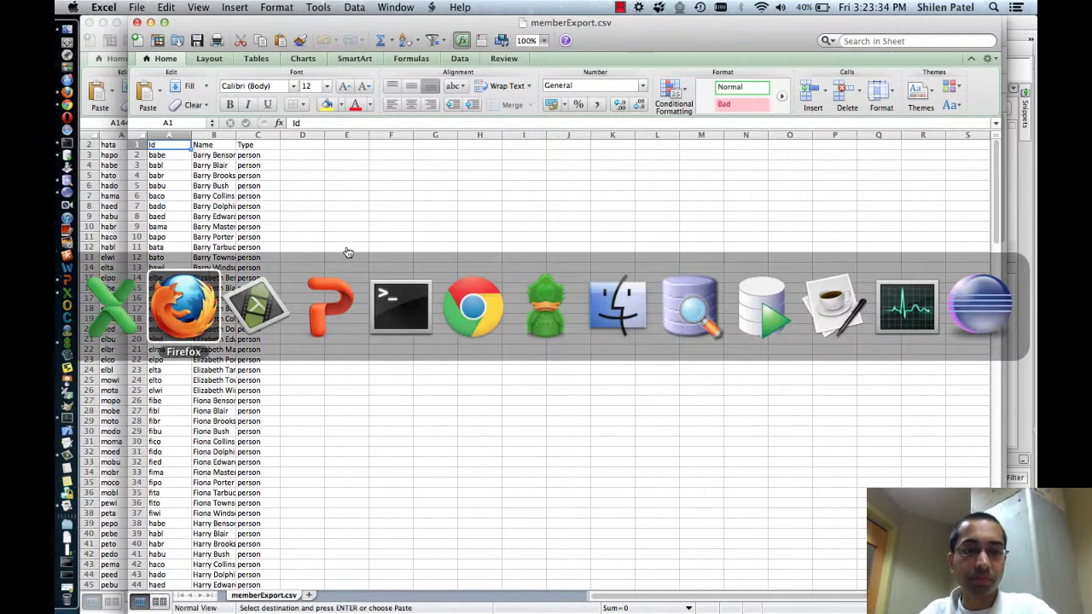
click(532, 215)
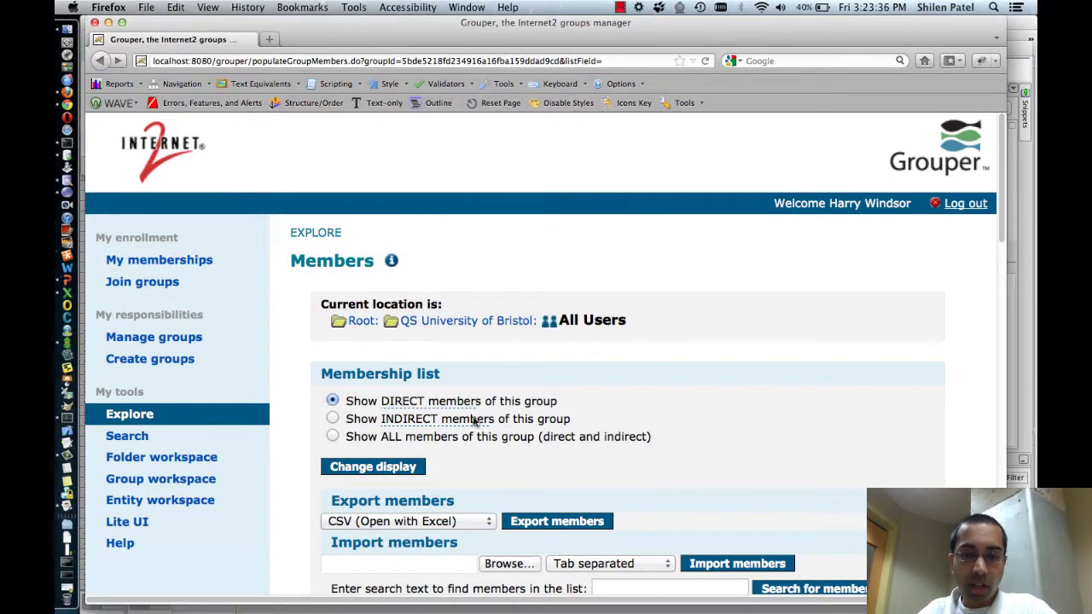
scroll(476, 423, down, 3)
click(388, 430)
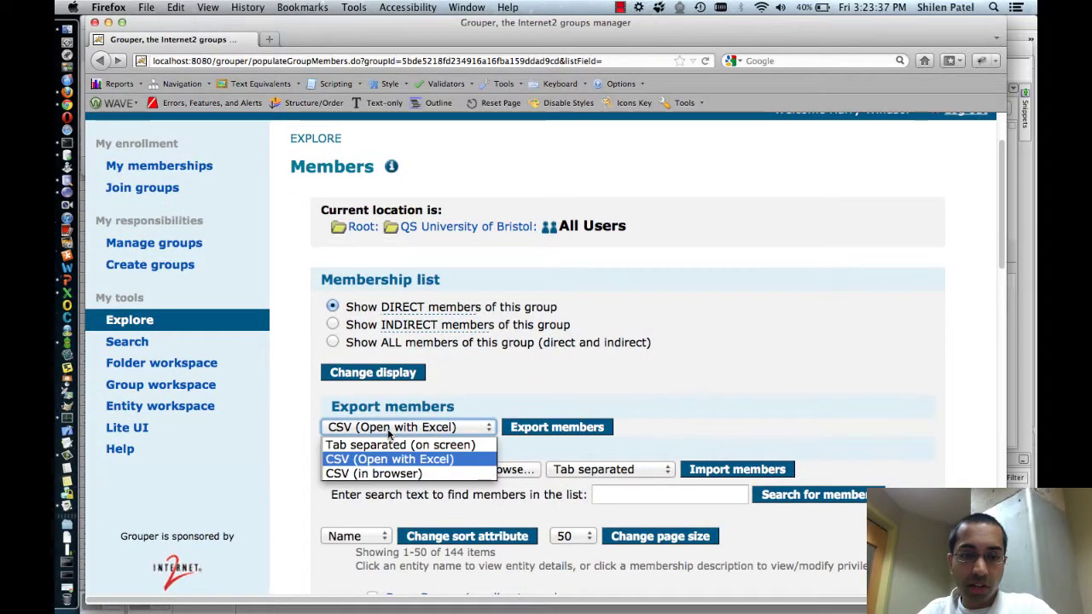
click(353, 474)
click(559, 429)
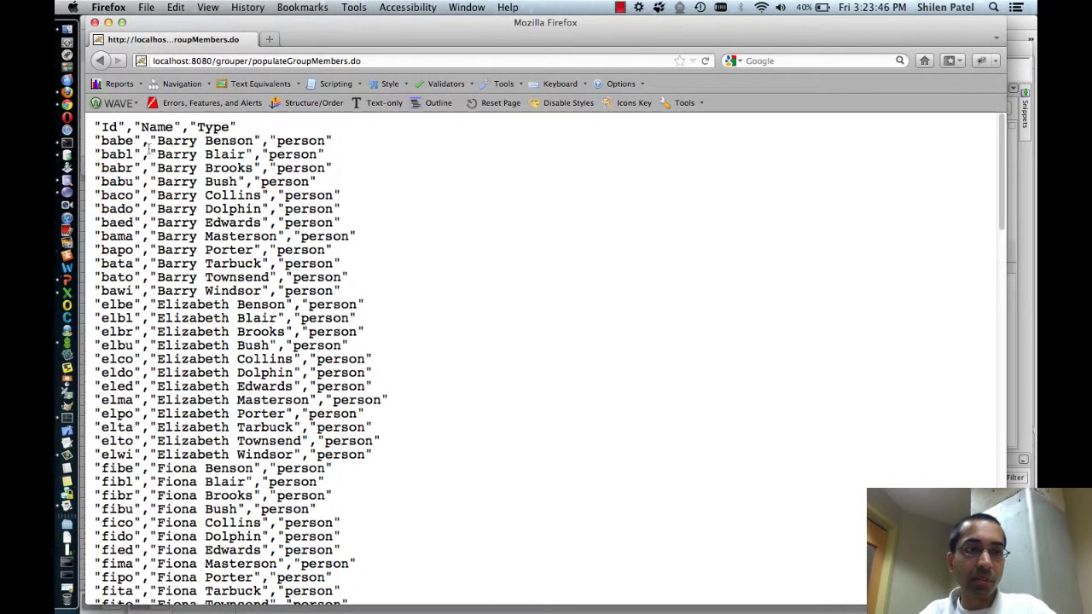
scroll(256, 165, down, 6)
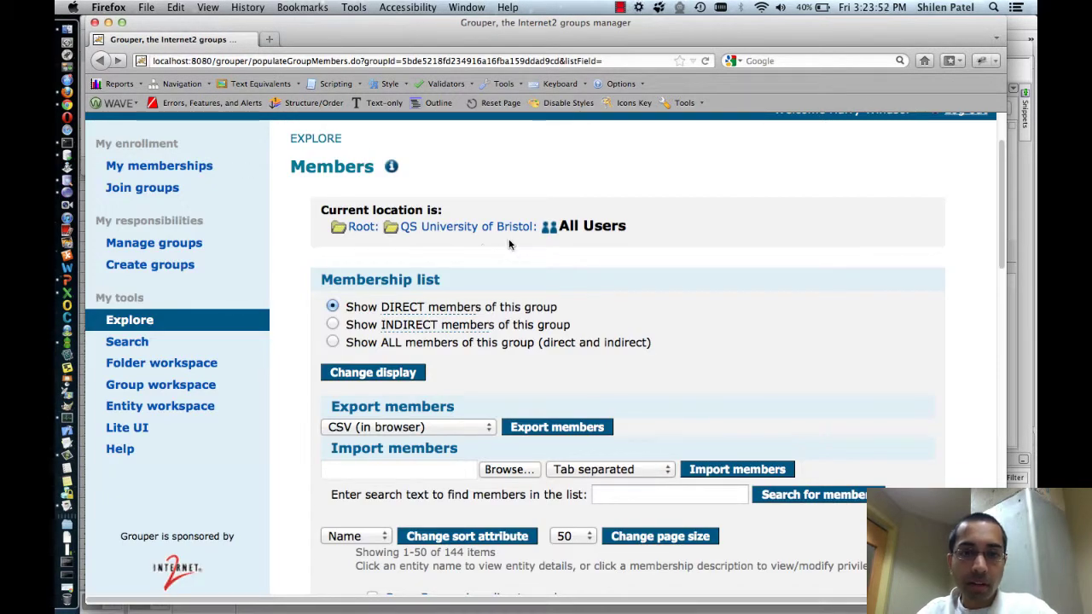
Go to the QS University of Bristol folder and open the member management page of All Academic Staff
click(475, 228)
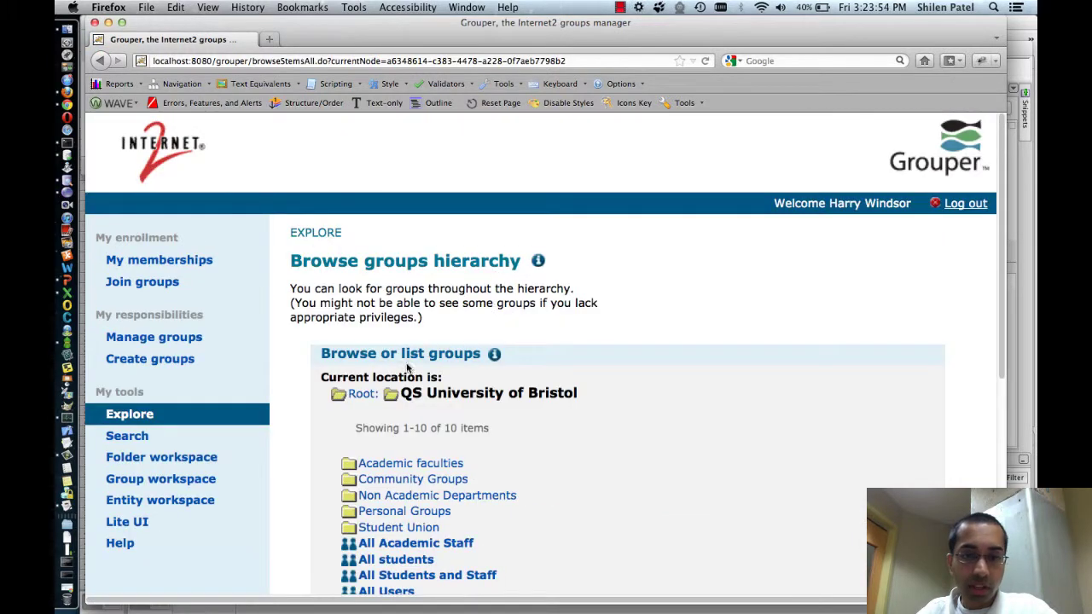
click(456, 475)
scroll(541, 500, down, 3)
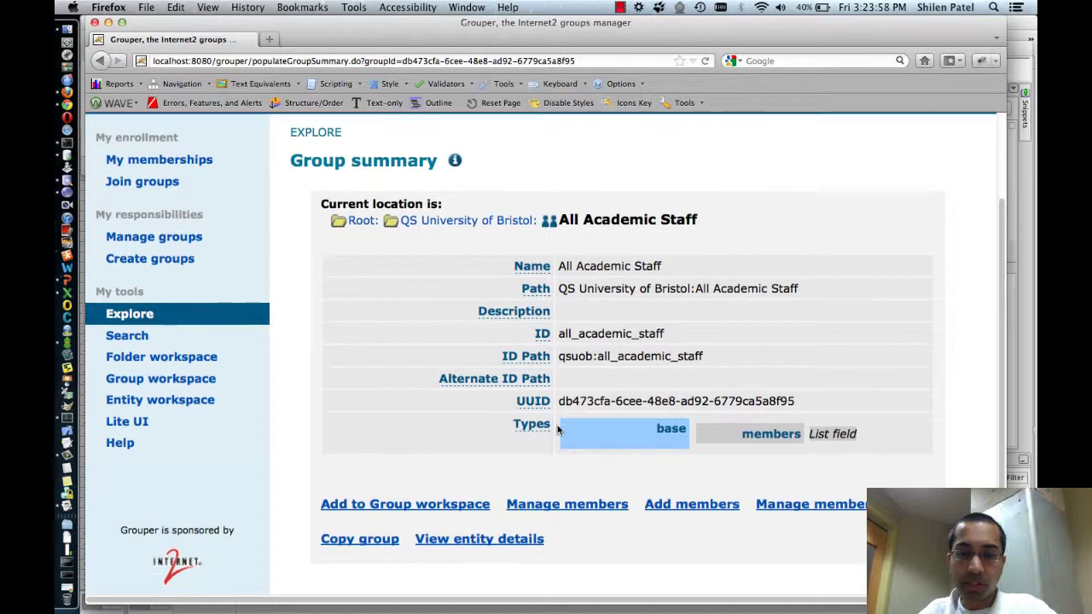
click(541, 501)
Export the direct members of All Academic Staff as CSV (in browser)
scroll(445, 371, down, 3)
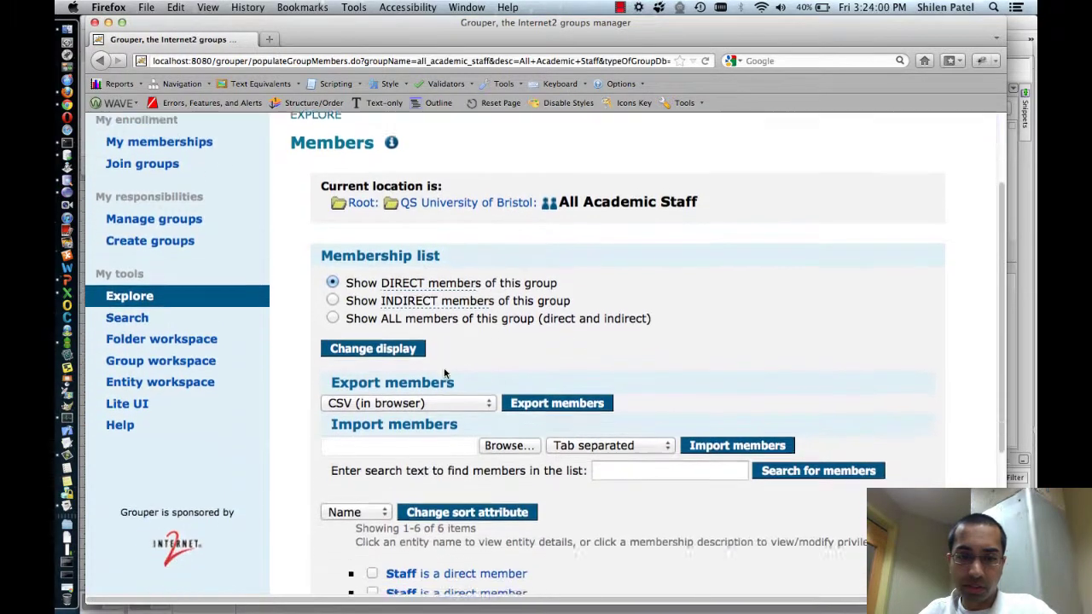
click(365, 377)
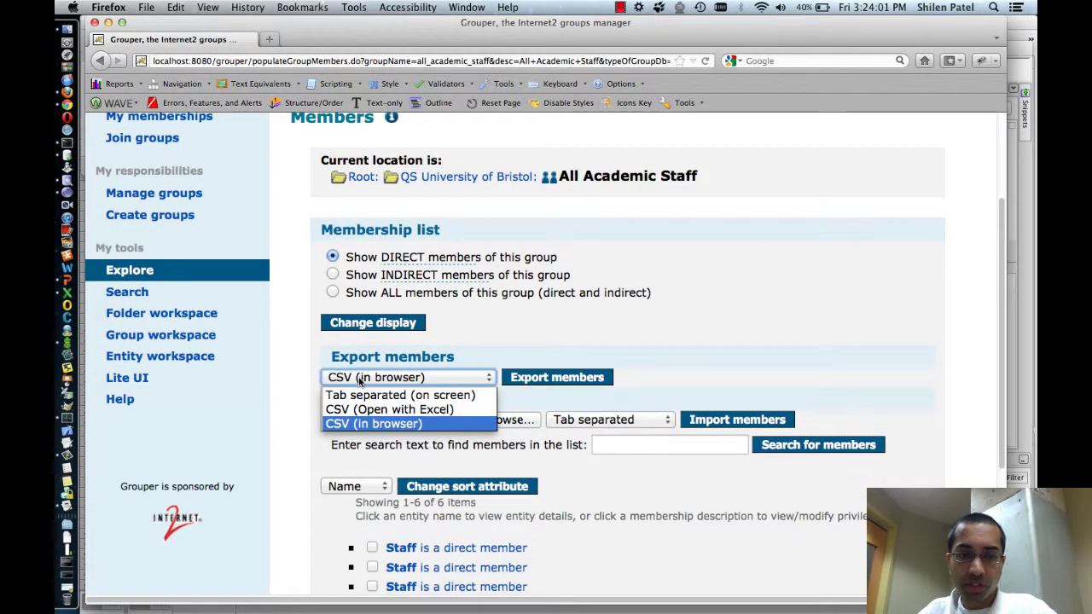
click(354, 421)
click(583, 346)
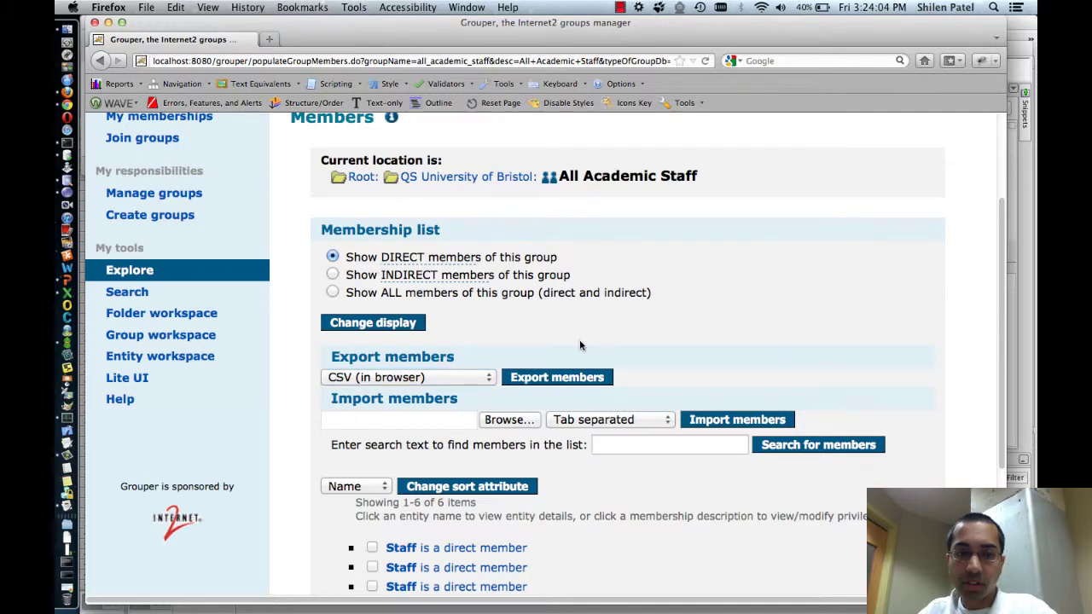
click(591, 376)
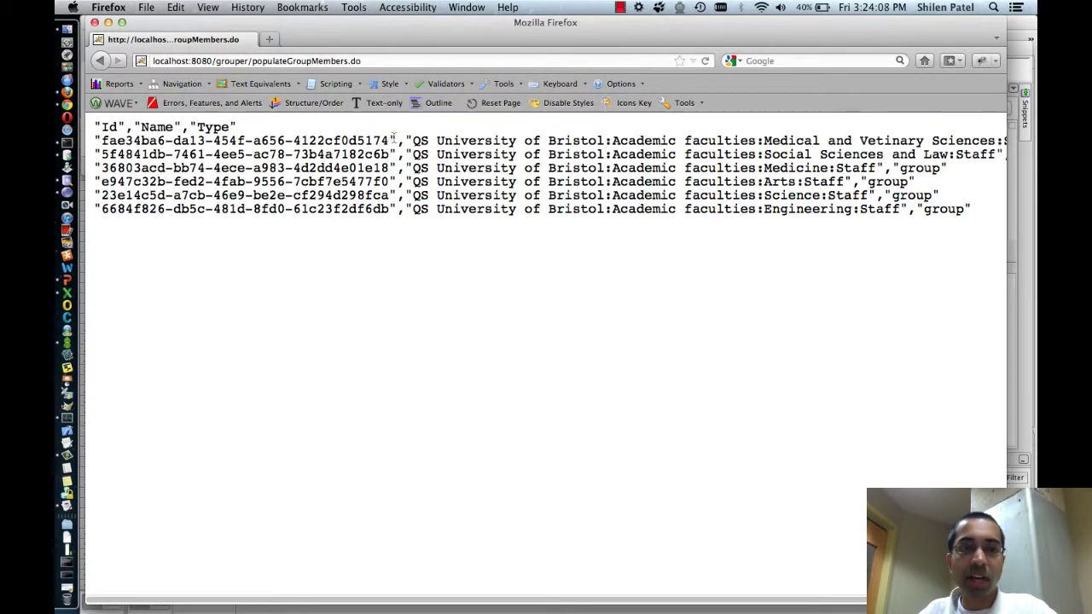
Examine the Id, Name and Type values of the members in the All Academic Staff export across its full width
scroll(576, 163, right, 3)
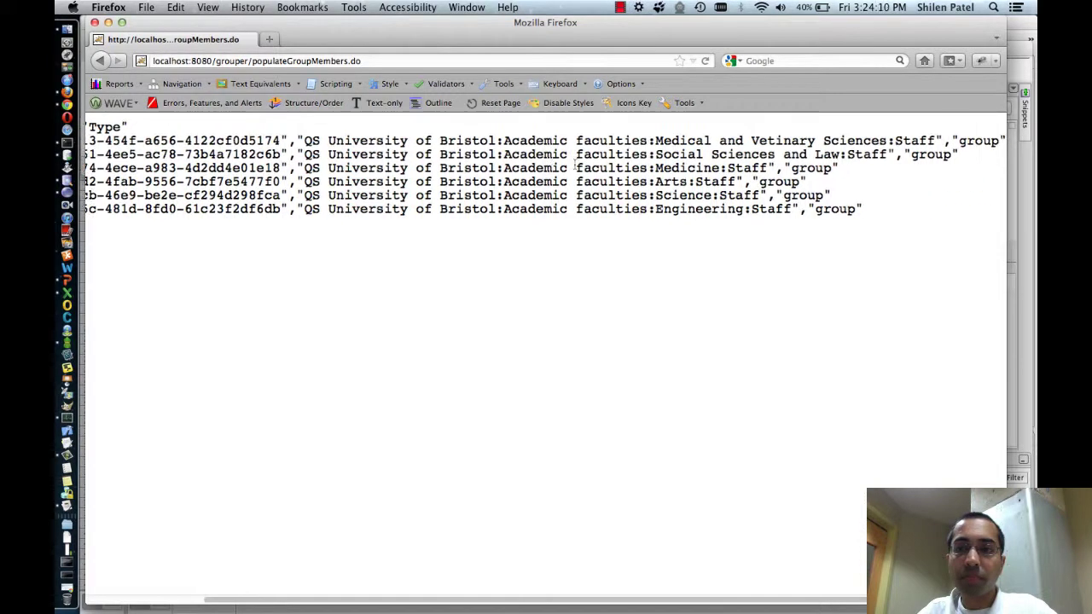
scroll(573, 162, left, 3)
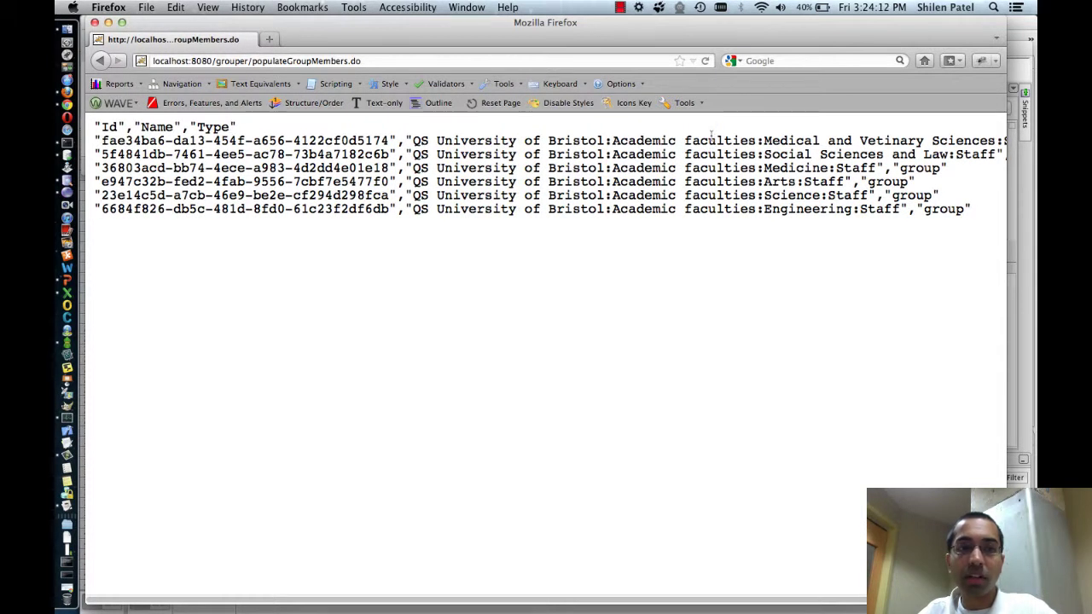
scroll(718, 134, right, 4)
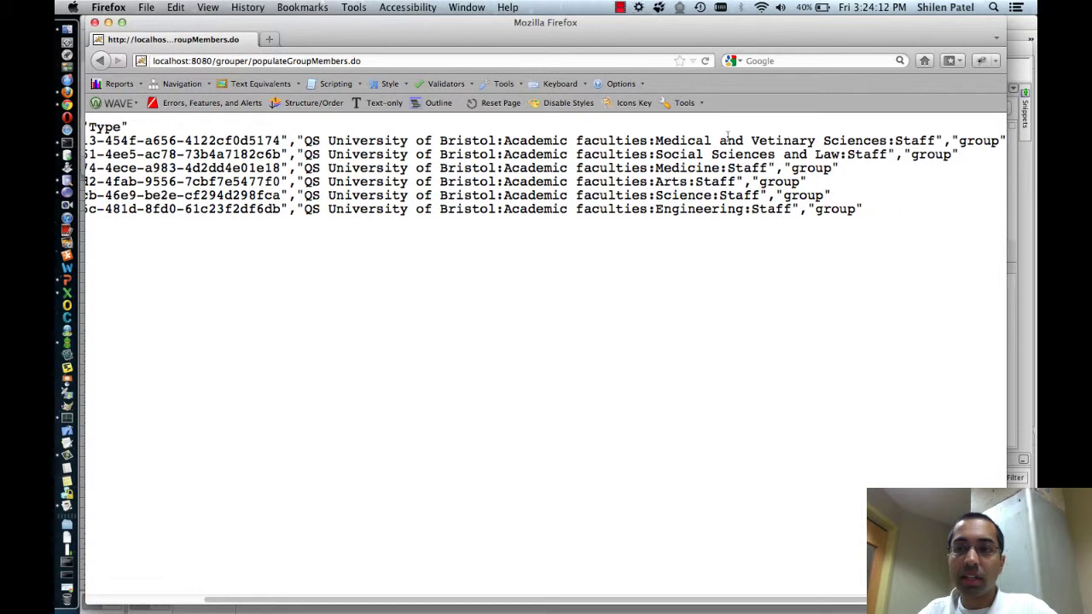
double_click(978, 141)
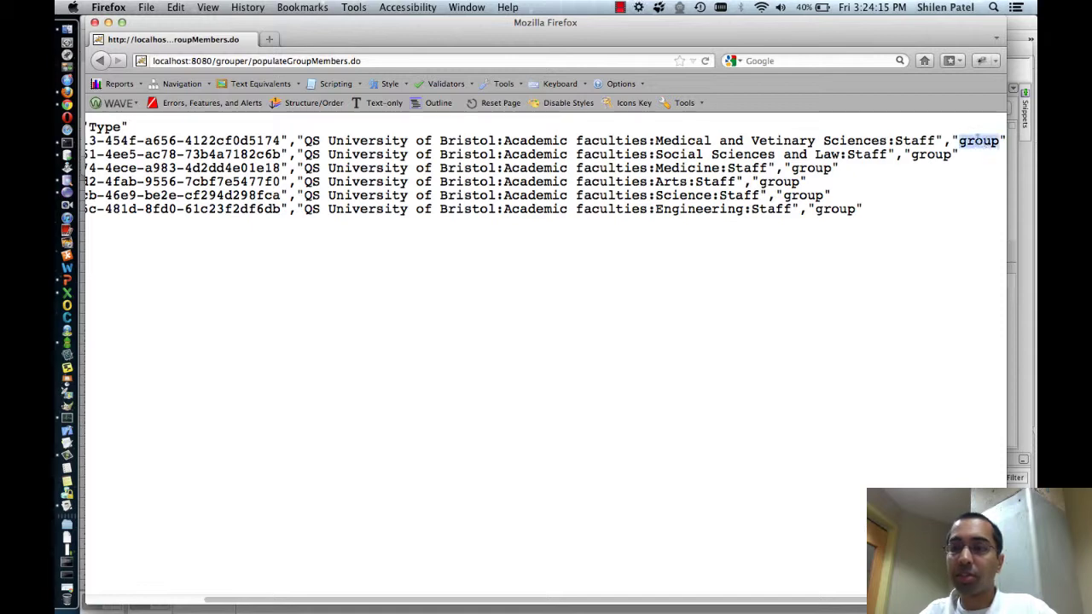
double_click(930, 154)
double_click(809, 168)
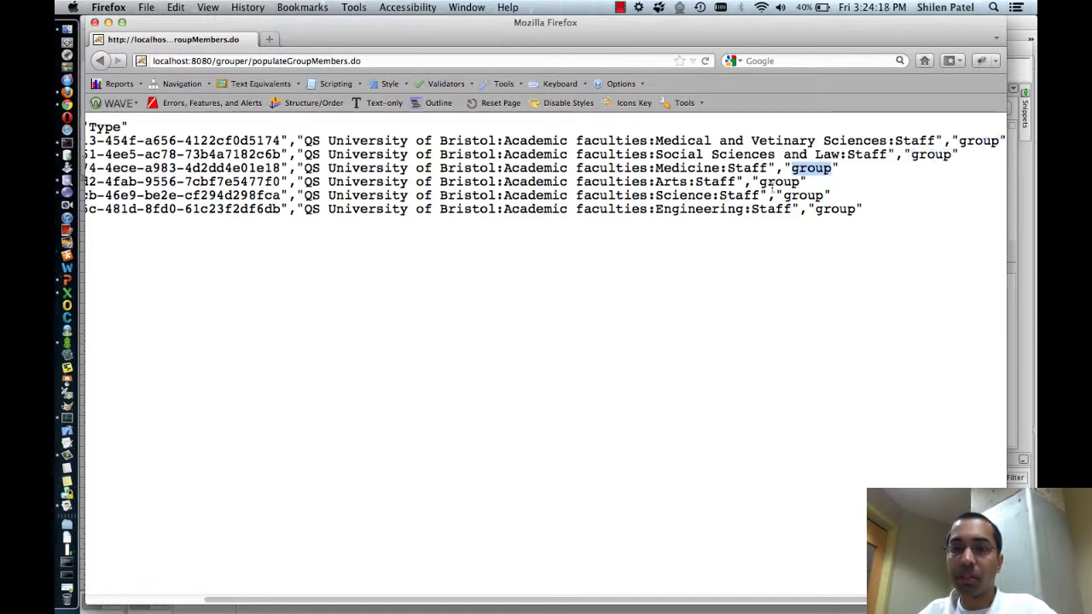
scroll(664, 196, left, 5)
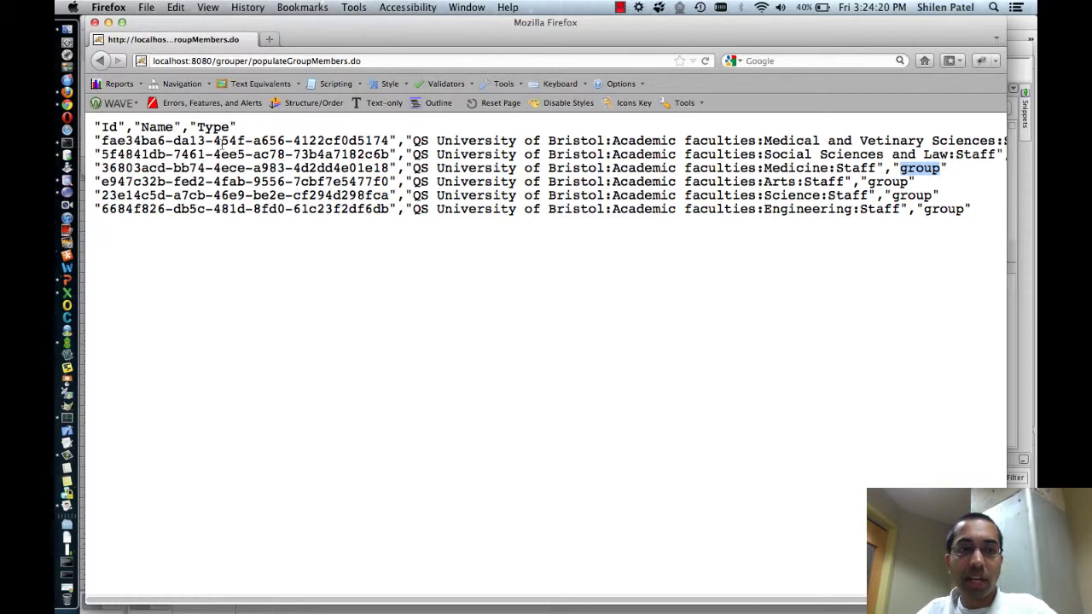
scroll(452, 134, right, 5)
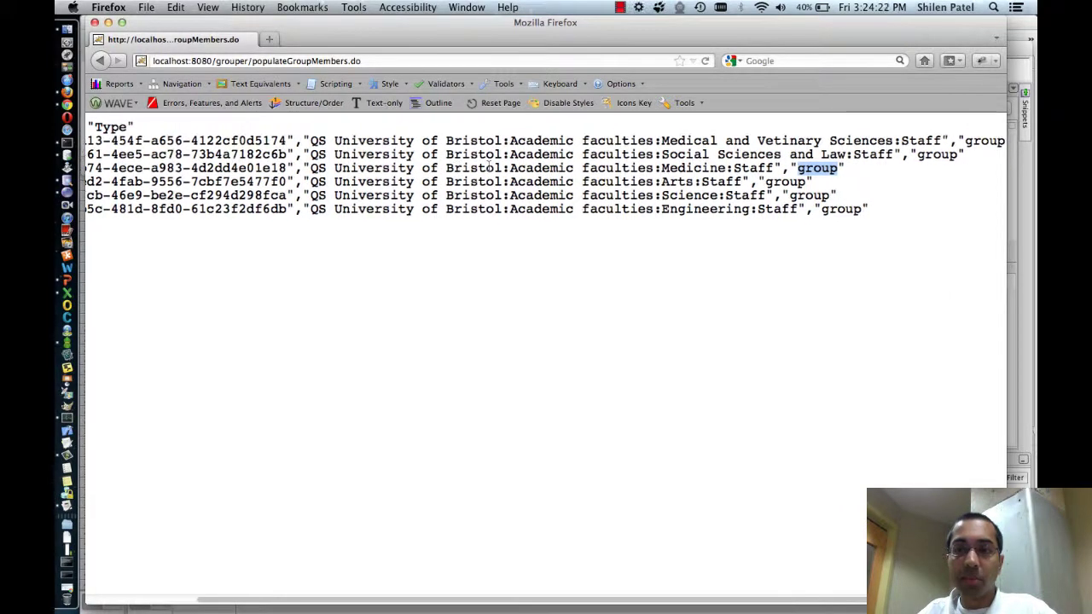
click(730, 142)
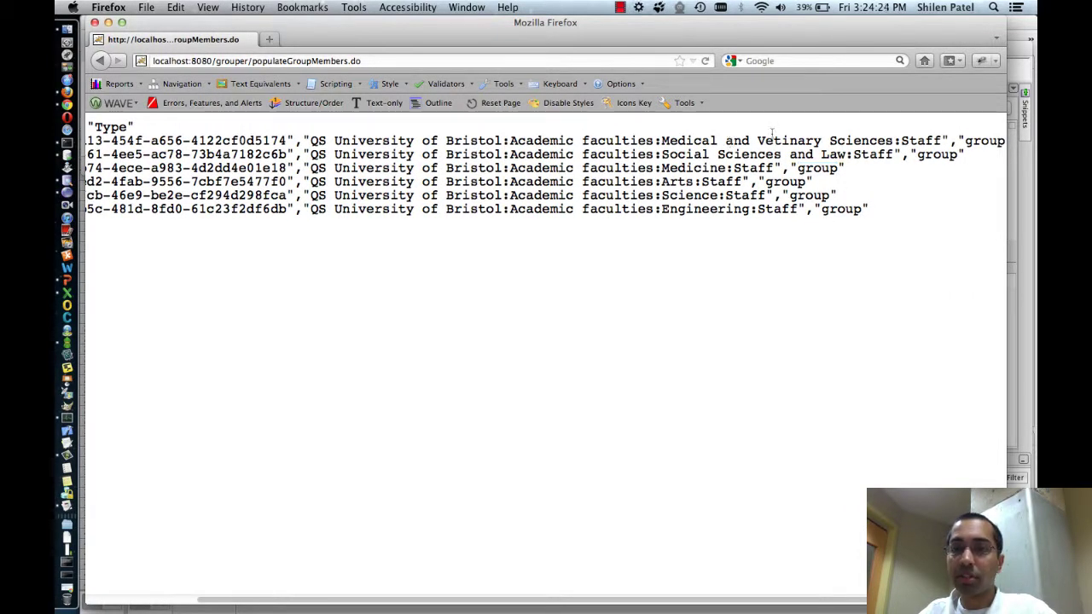
scroll(626, 163, left, 5)
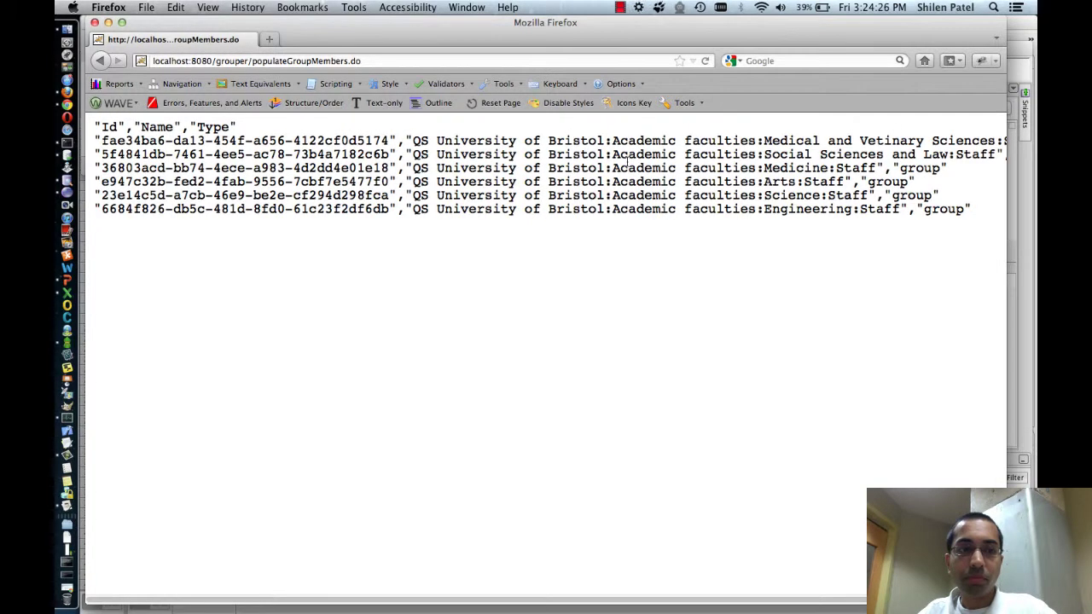
Switch to the slide presentation and advance past the Quiz slide to the closing Thanks slide
key(super+Tab)
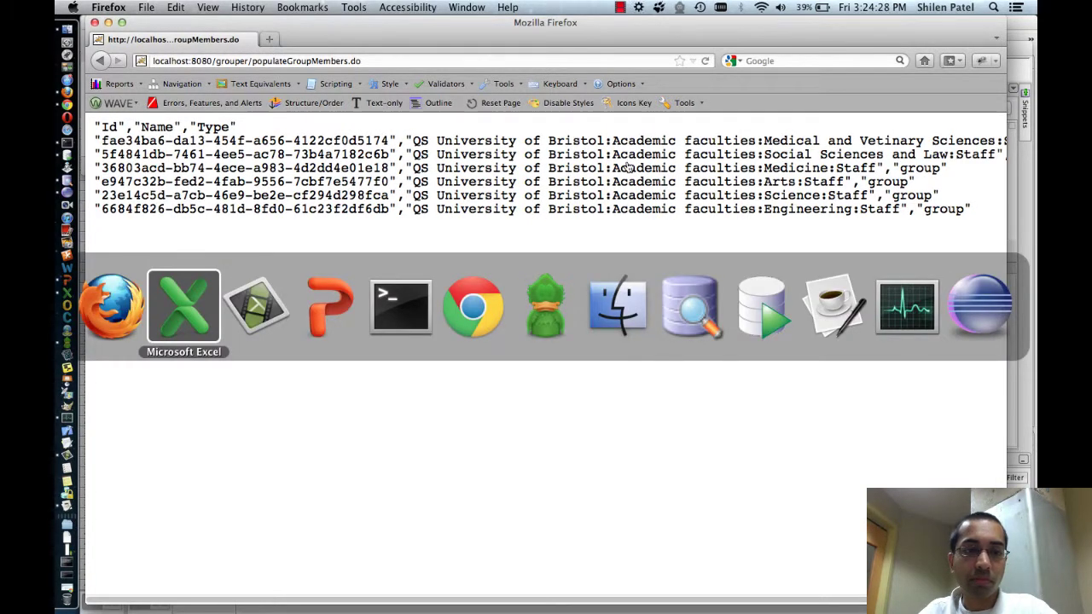
key(super+Tab)
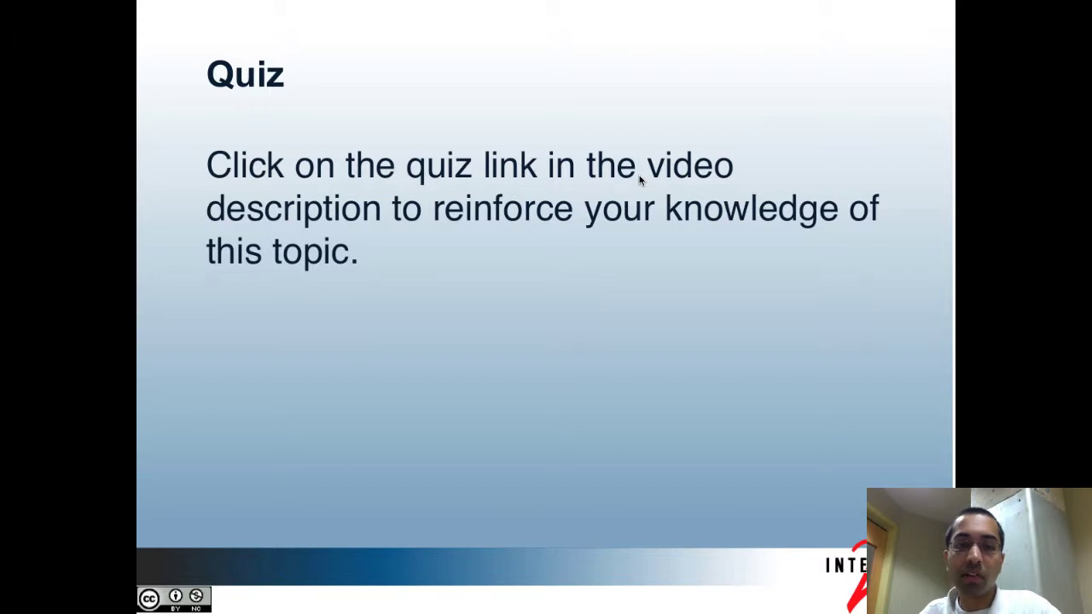
key(Right)
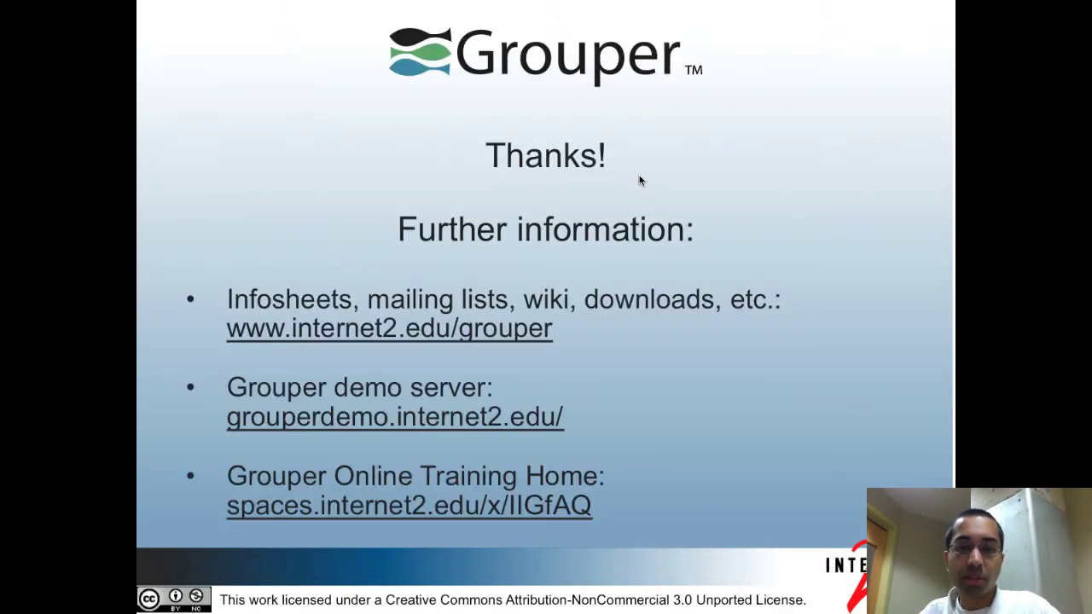